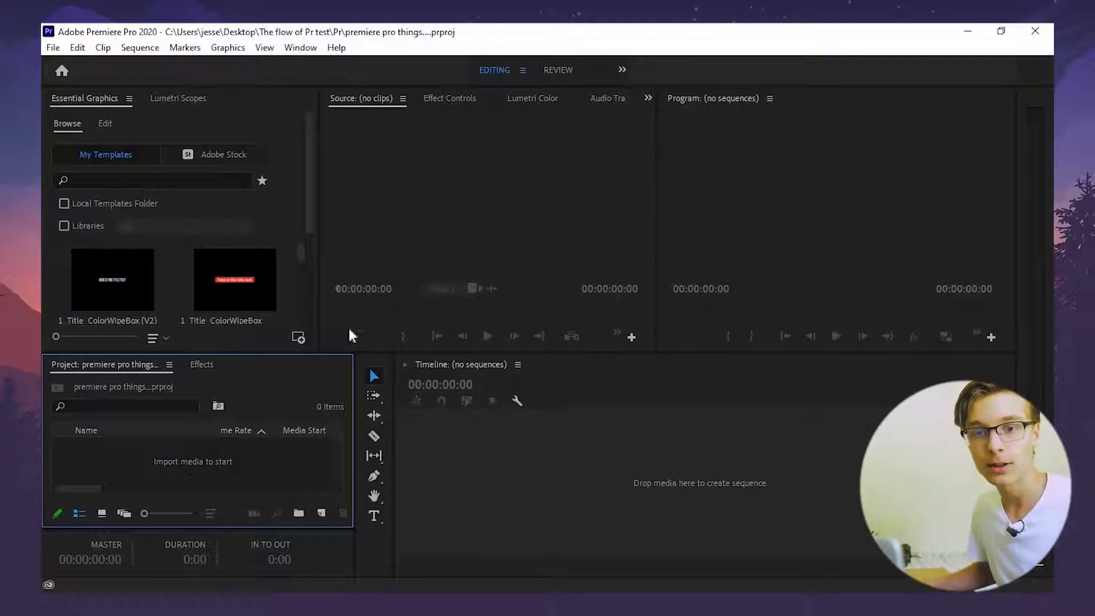
Step: Import all three MP4 clips from the Attributes folder into the project and look over the imported items
key("ctrl+i")
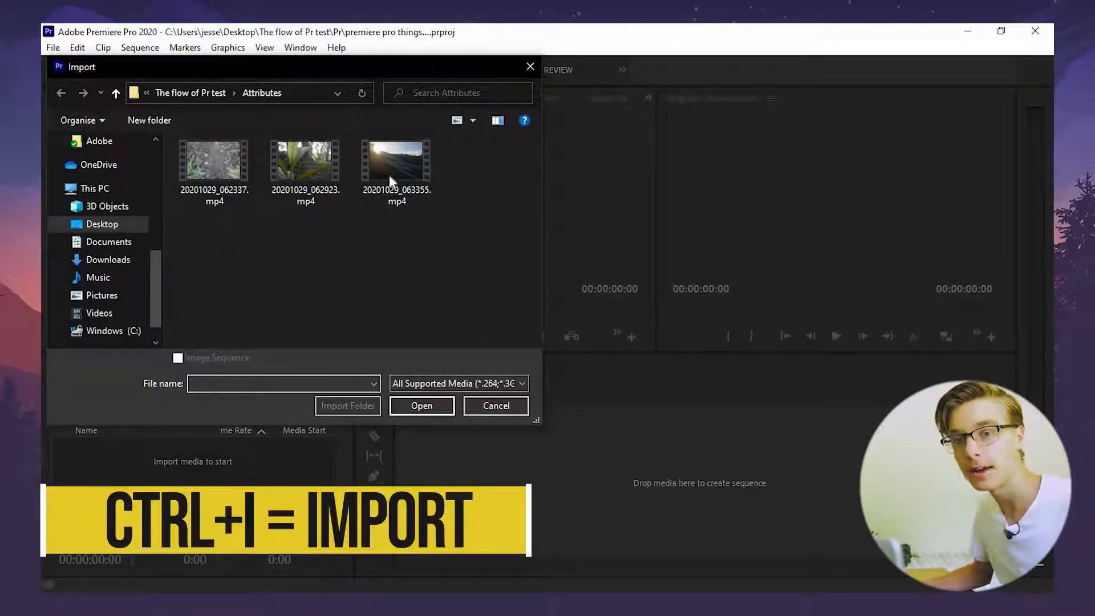
left_click_drag(211, 244, 389, 176)
left_click(429, 406)
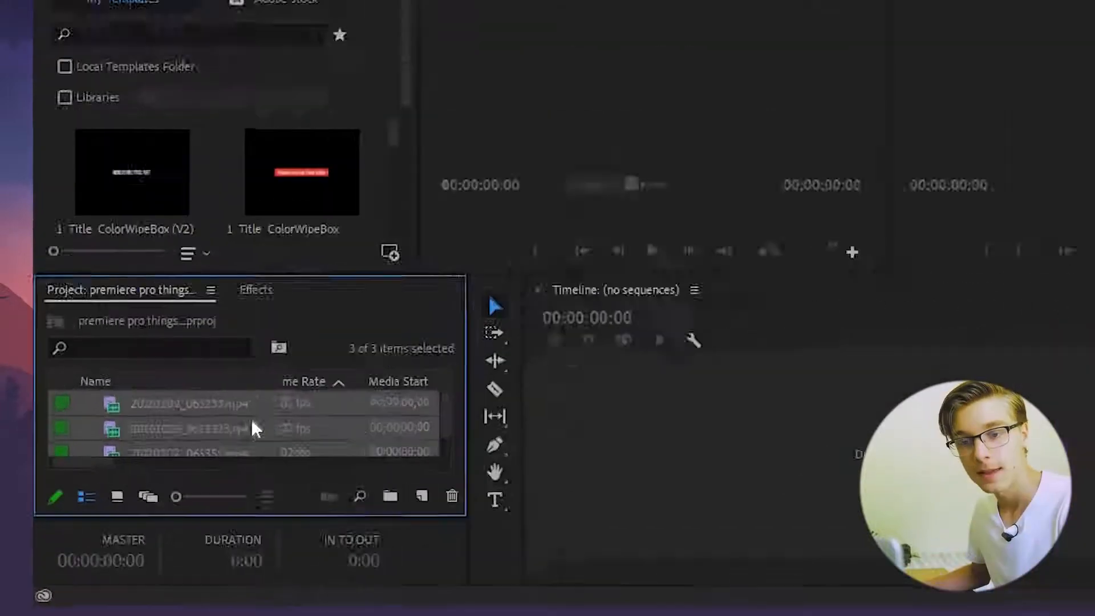
left_click(201, 463)
left_click_drag(337, 440, 339, 451)
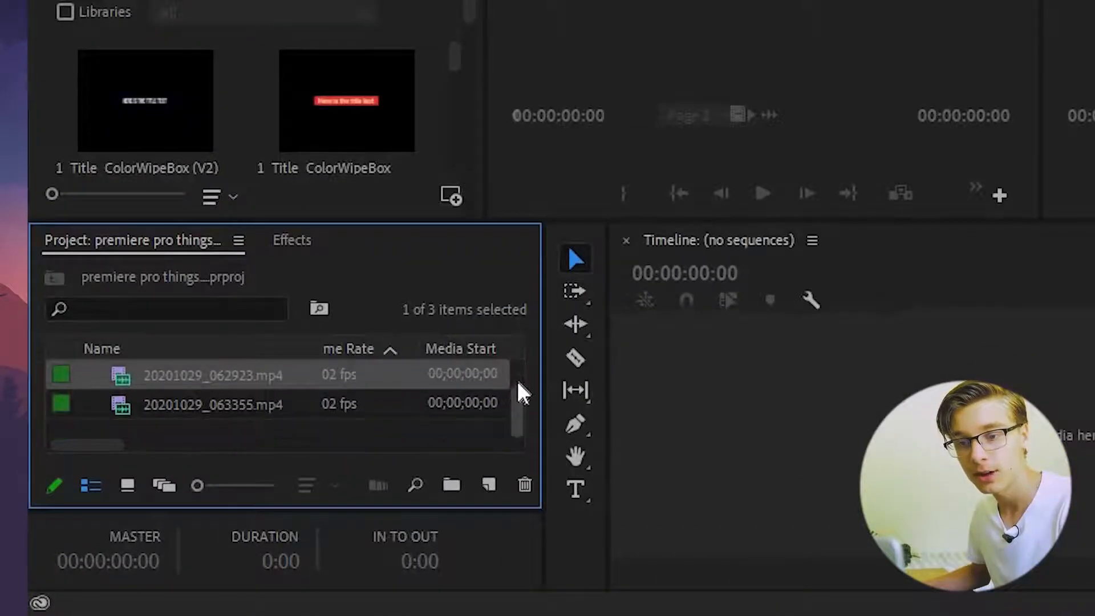
scroll(517, 378, "up", 1)
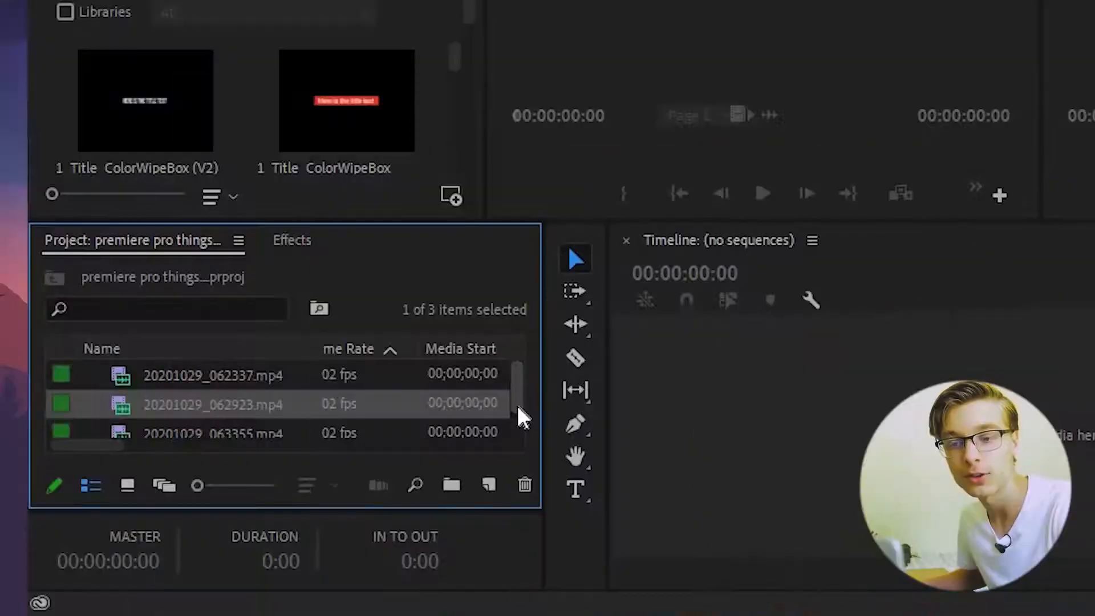
scroll(519, 399, "down", 1)
scroll(531, 379, "up", 1)
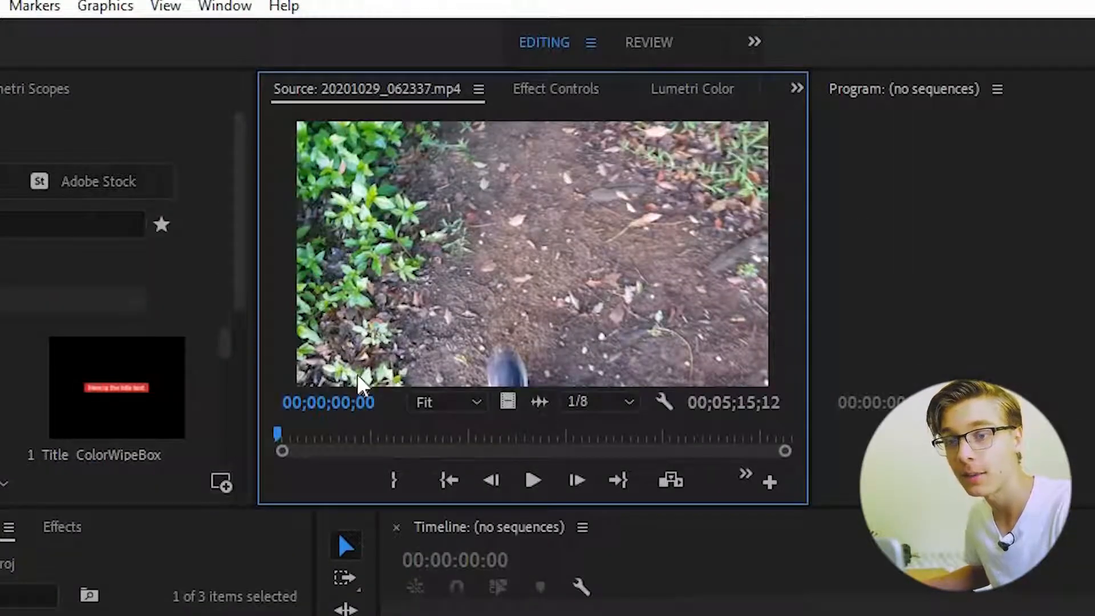
Step: Skim 20201029_062337.mp4 in the Source monitor and mark an in point at 00;03;54;24 and an out point at 00;04;09;27
left_click_drag(306, 437, 545, 444)
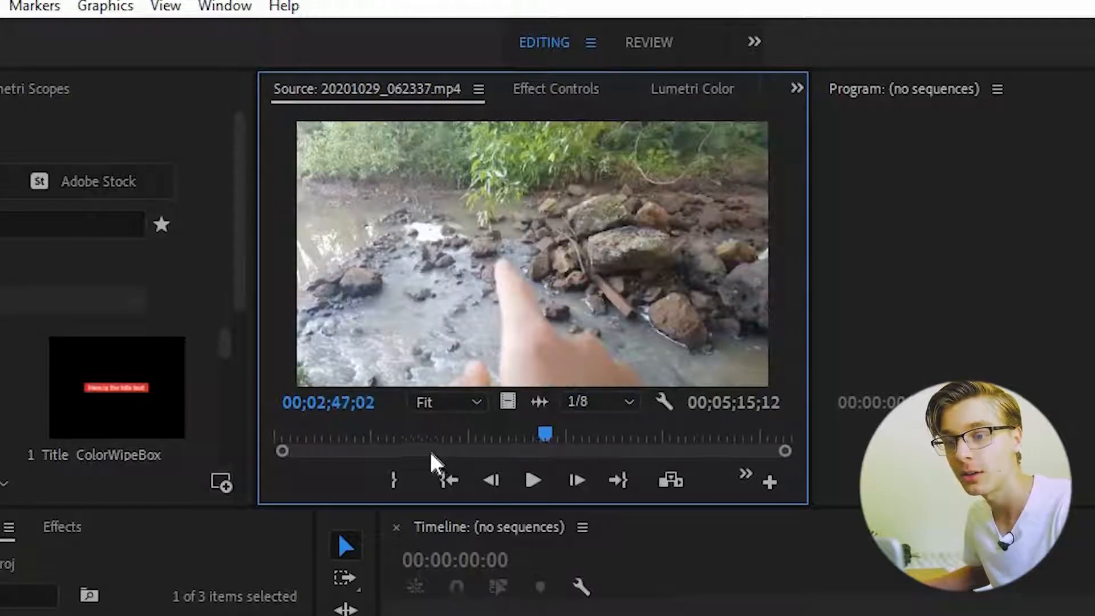
left_click_drag(315, 442, 275, 443)
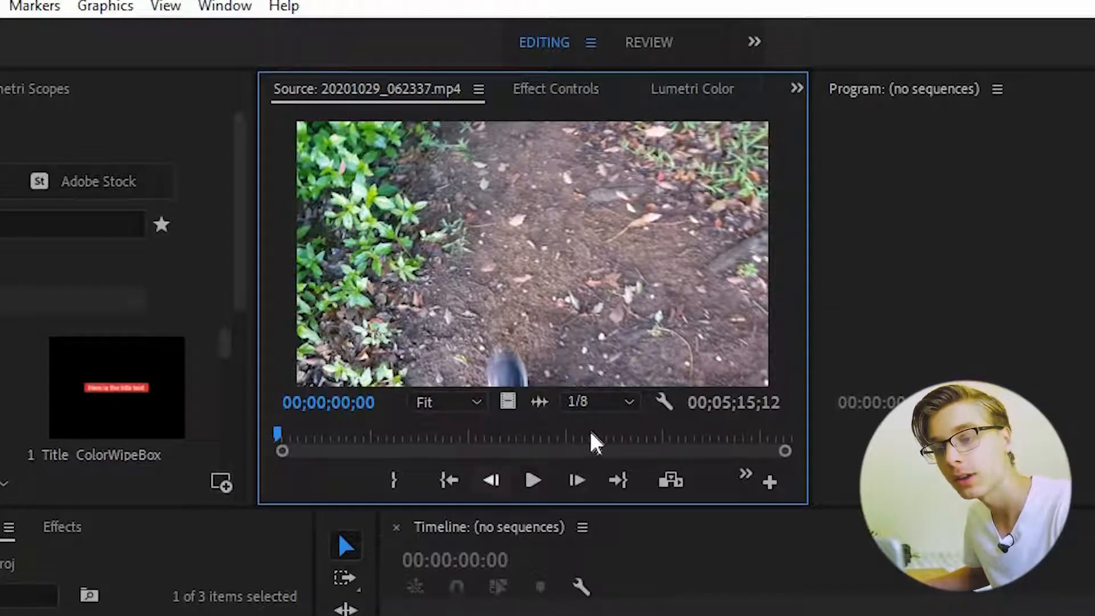
left_click_drag(619, 434, 657, 429)
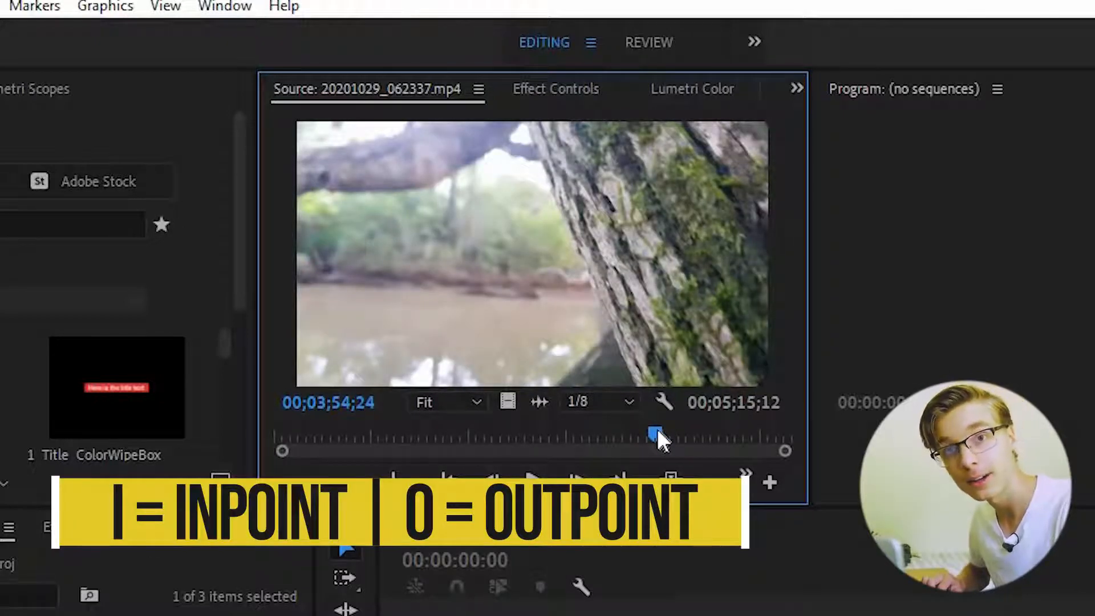
key("i")
left_click_drag(658, 429, 672, 429)
key("o")
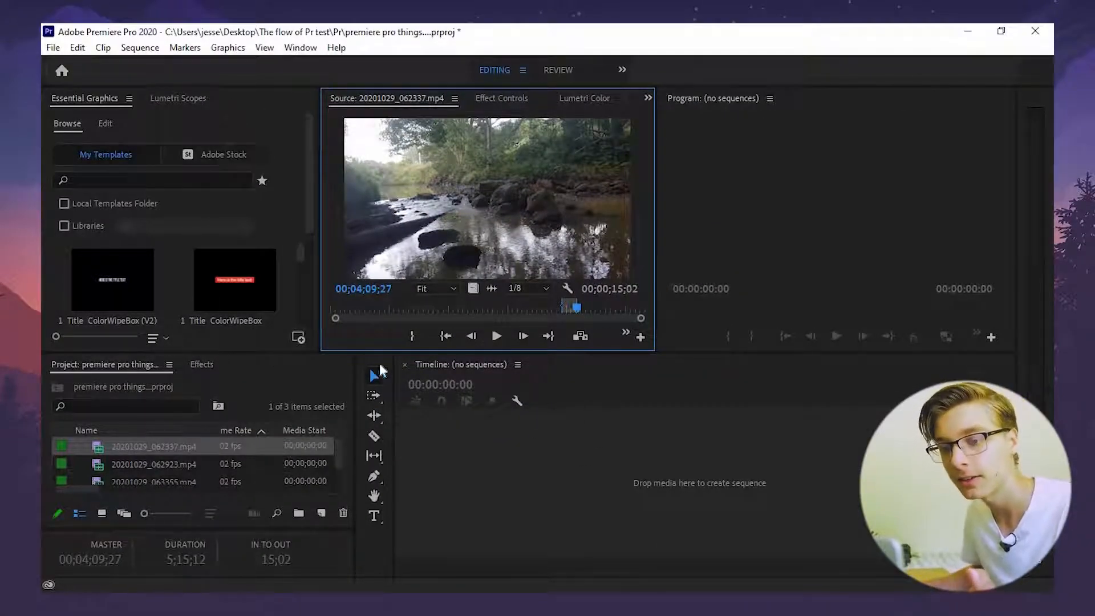
Step: Create a clip-matched sequence by placing the marked section of 20201029_062337.mp4 in the empty timeline, and delete that sequence from the project
left_click(556, 457)
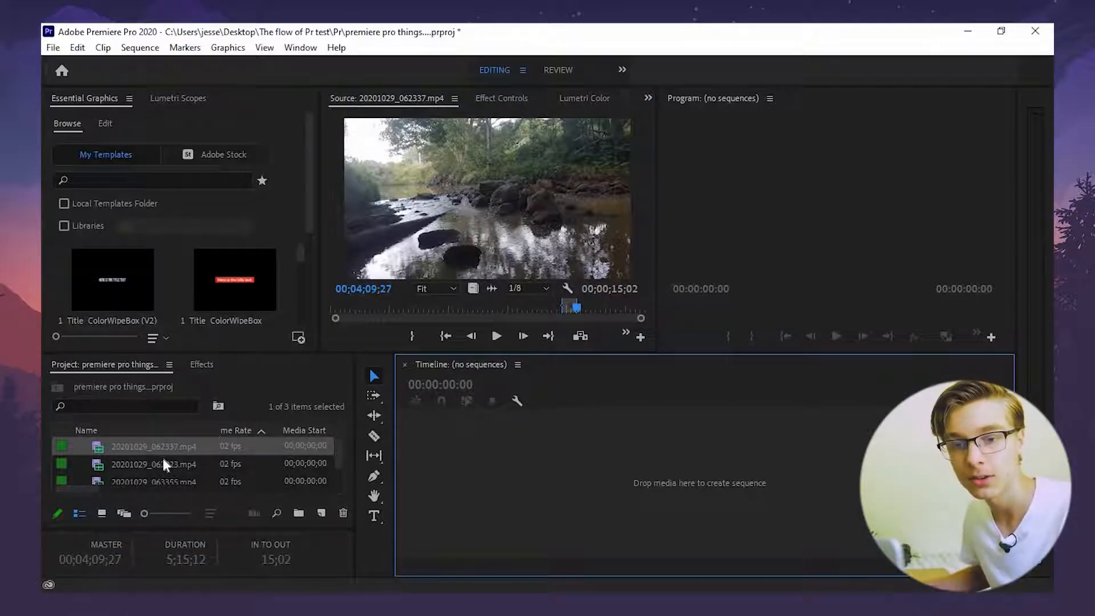
key("Delete")
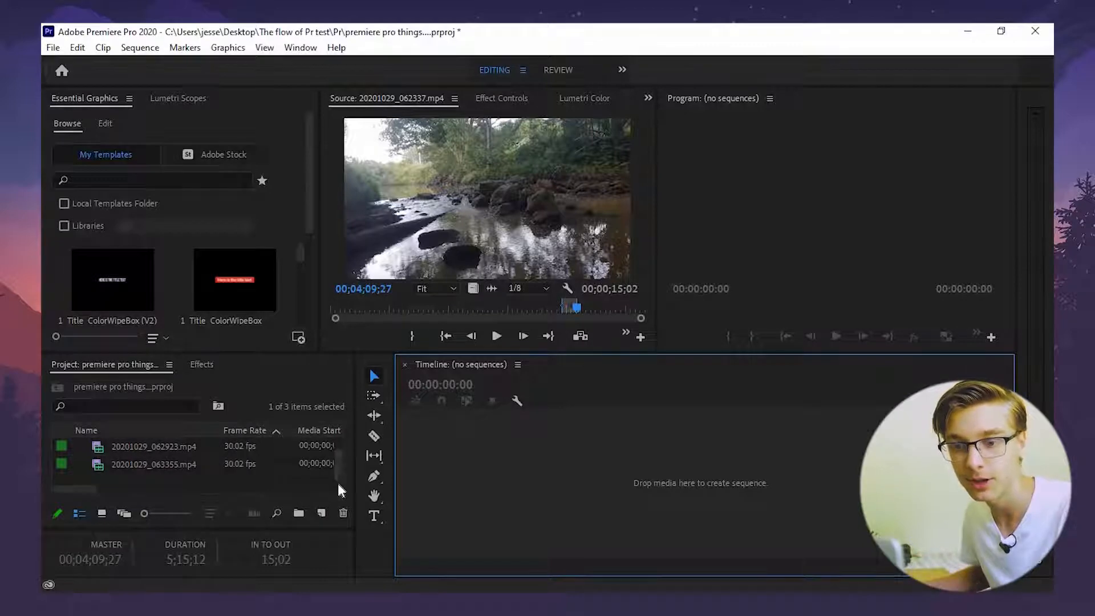
left_click(338, 482)
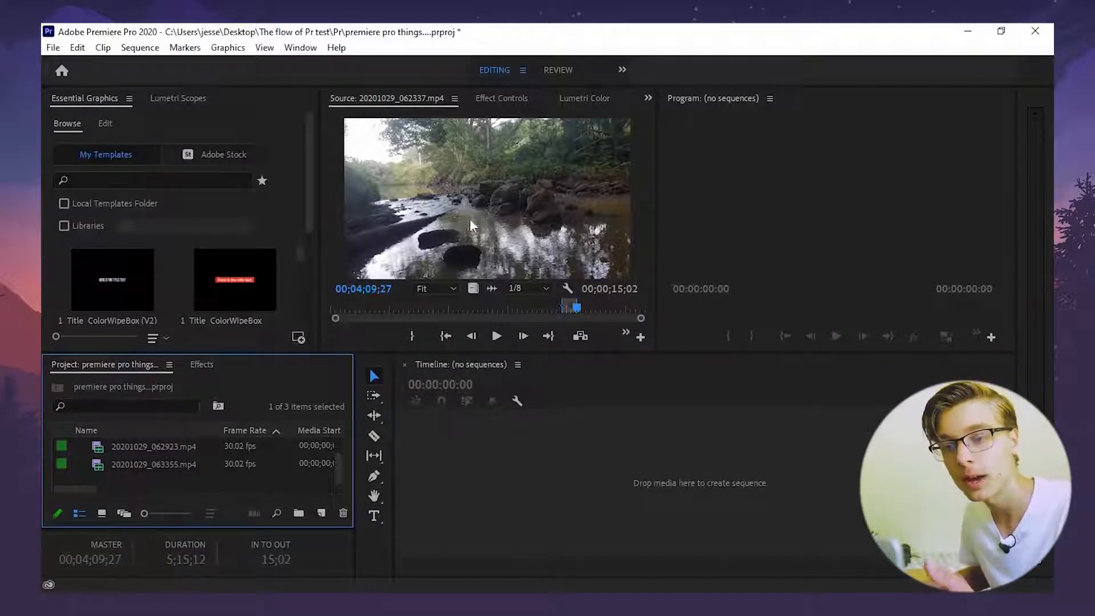
left_click_drag(634, 418, 494, 479)
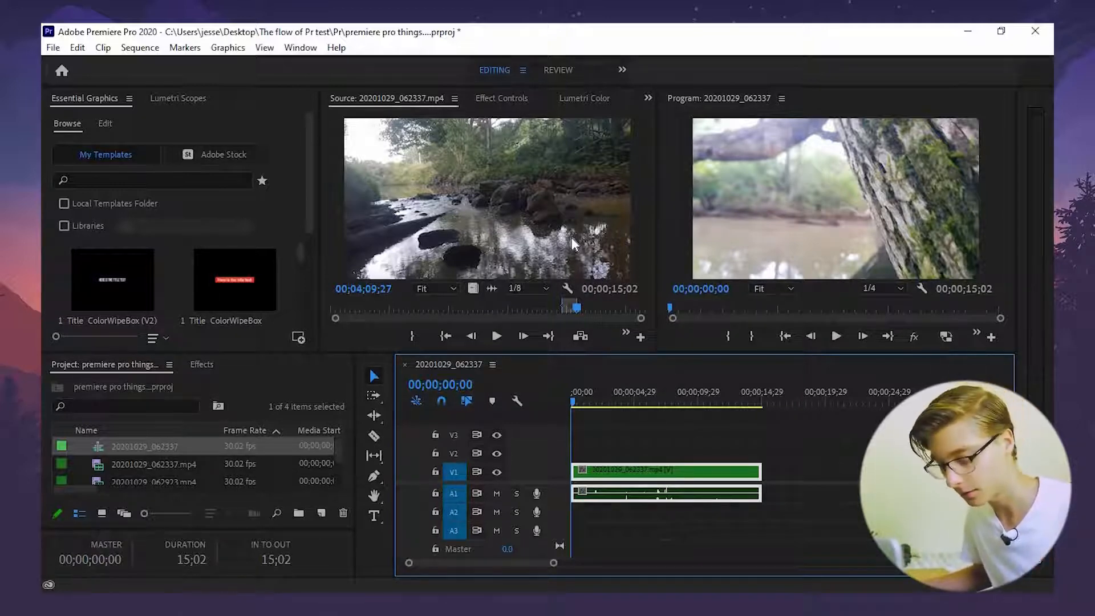
key("ctrl+a")
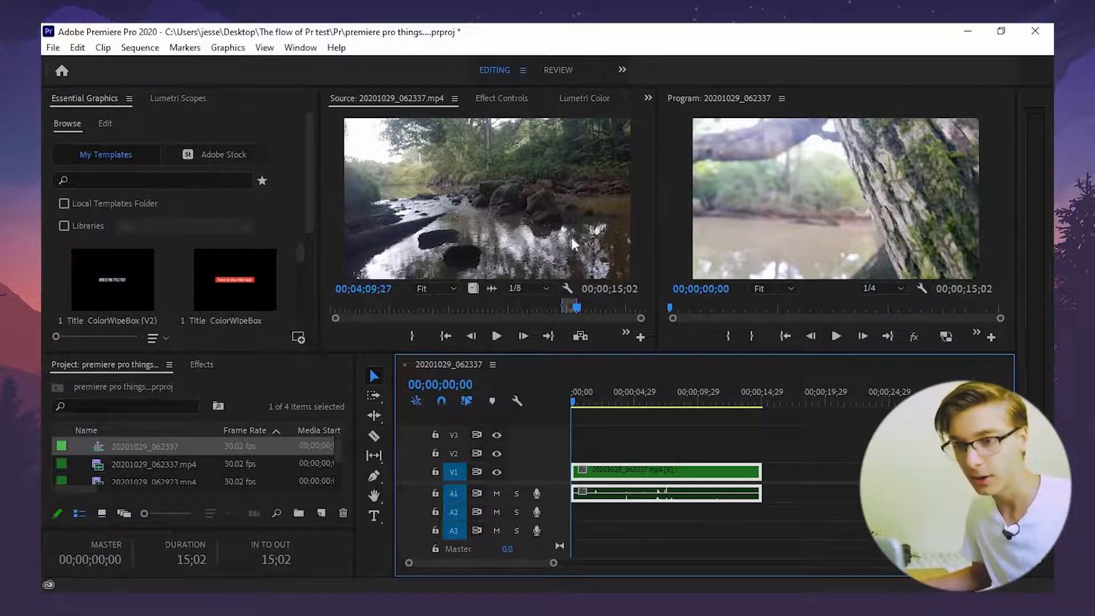
key("Delete")
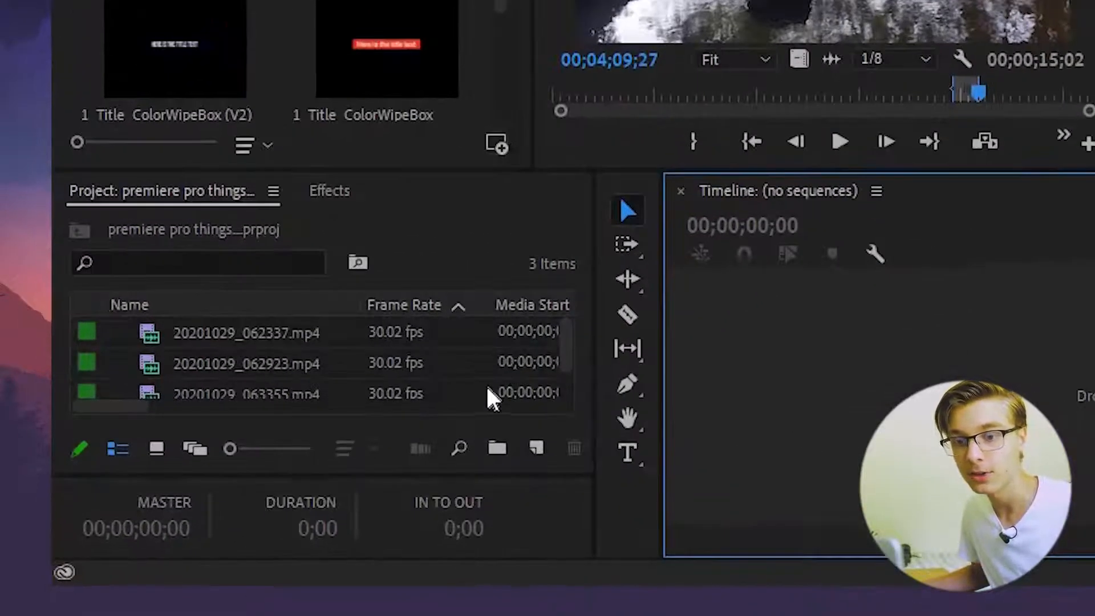
Step: Create a new sequence from the custom Phone 1080p preset, keeping the suggested sequence name
scroll(486, 385, "down", 1)
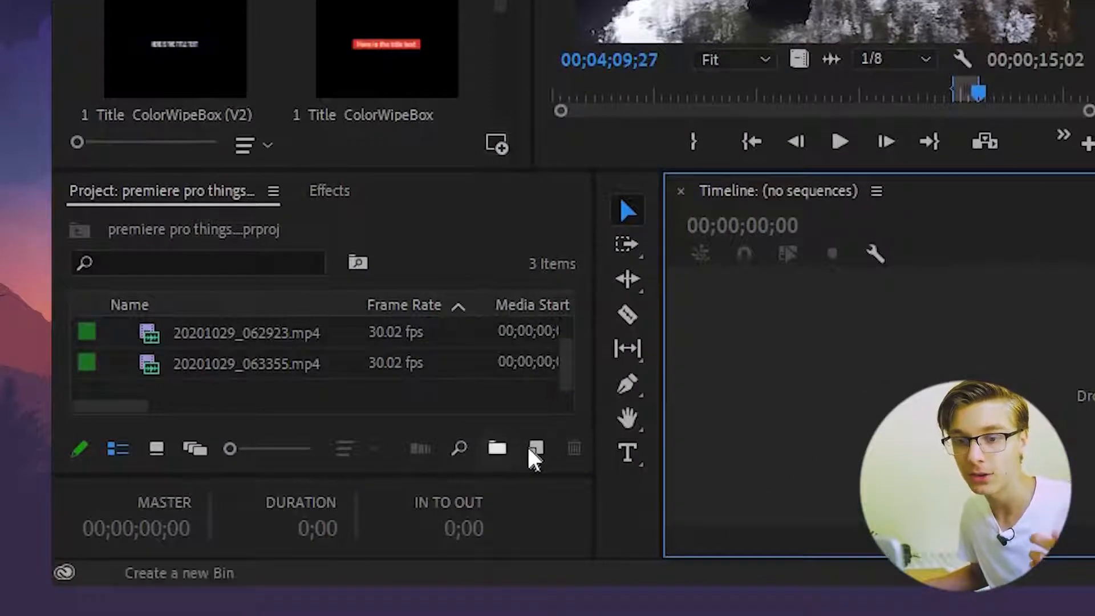
left_click(525, 444)
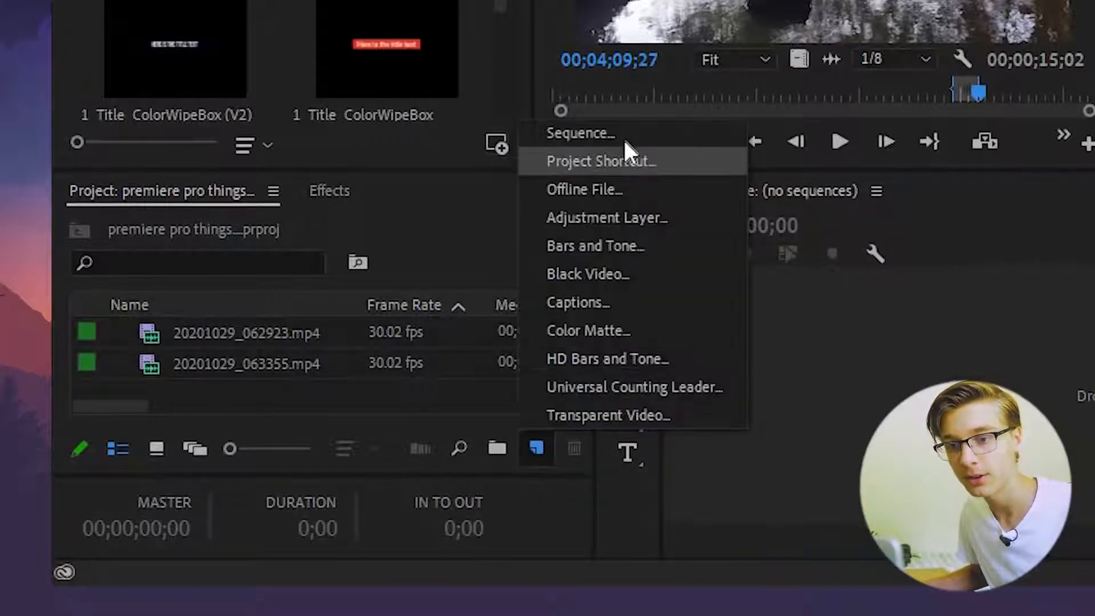
left_click(624, 140)
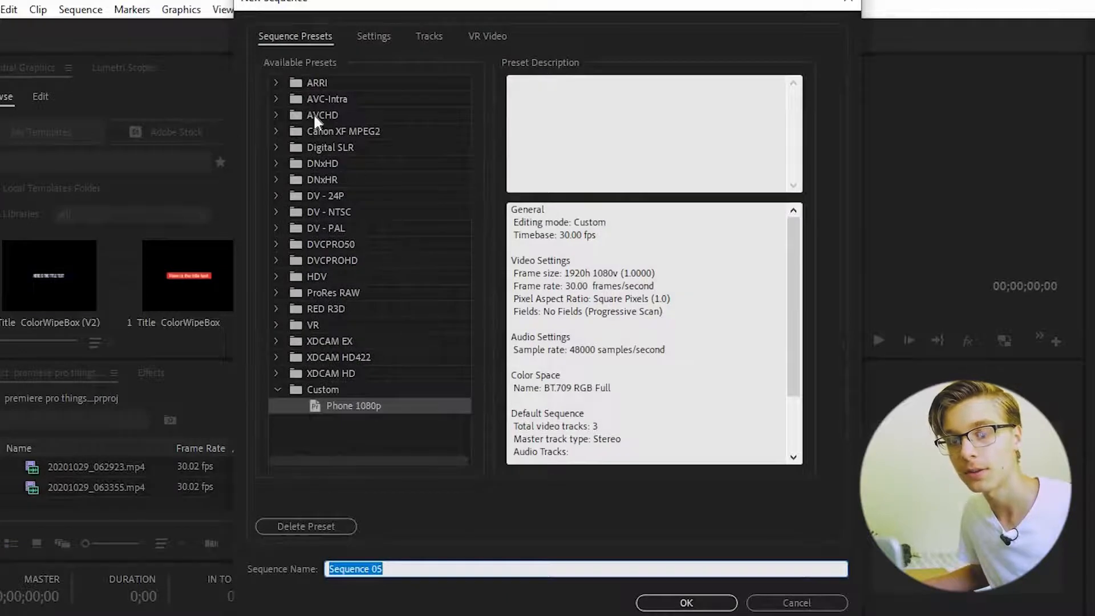
left_click(378, 36)
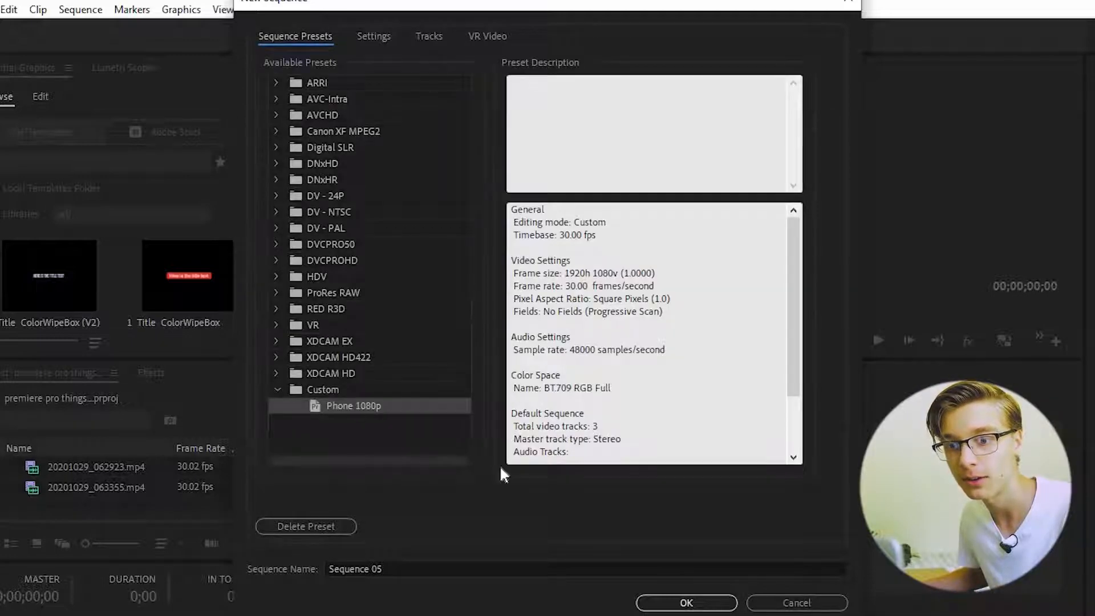
left_click(720, 603)
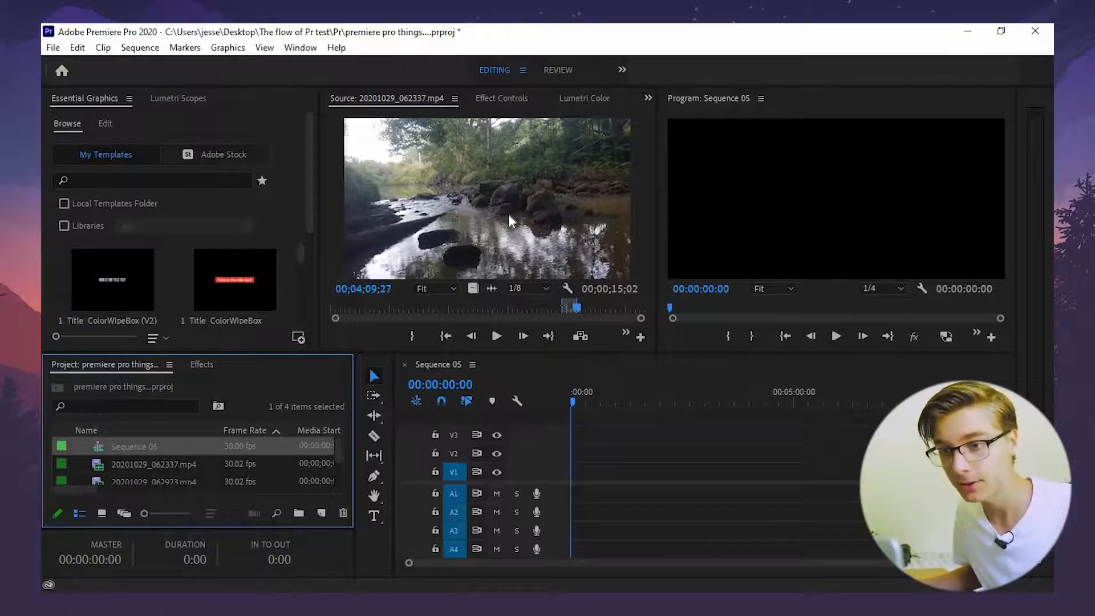
Step: Place the marked section on V1 and A1 with the existing sequence settings kept, and shift it to start at 00:00:21:00
left_click_drag(524, 215, 576, 473)
left_click_drag(522, 268, 612, 478)
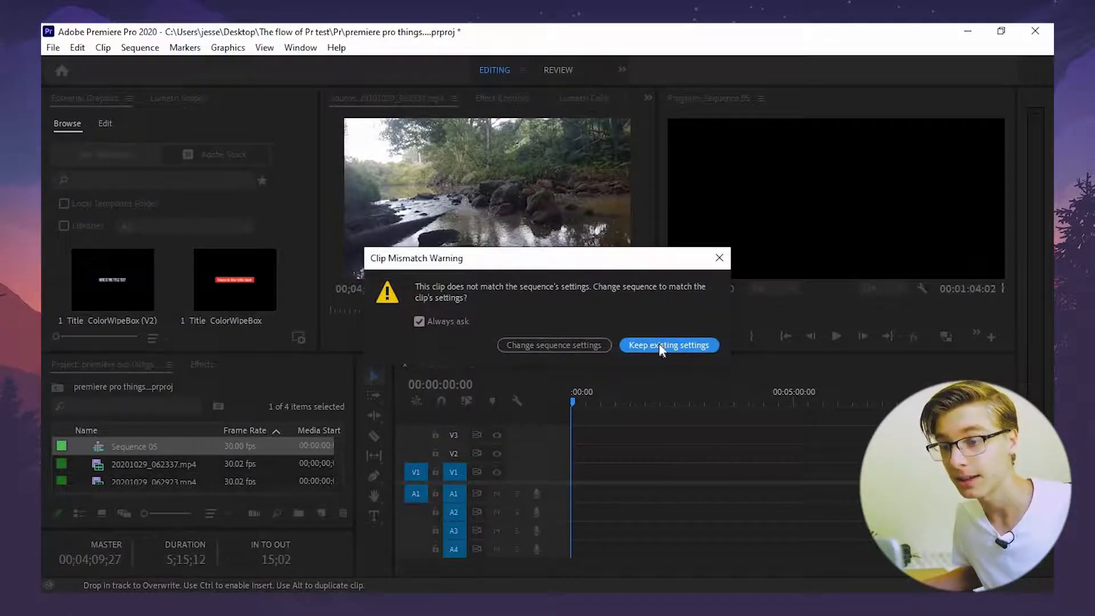
left_click(660, 345)
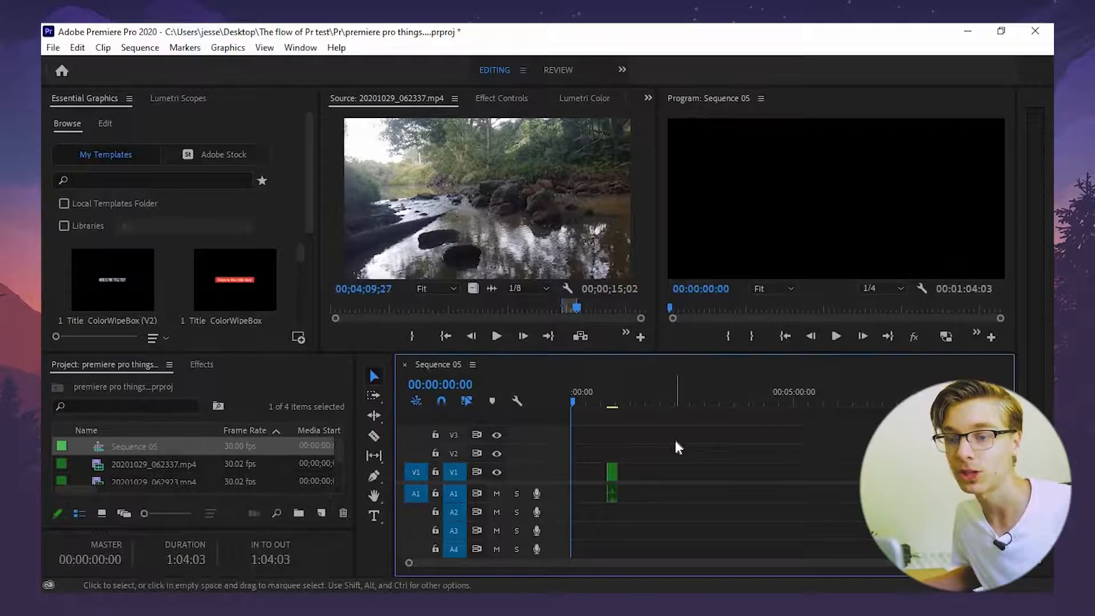
left_click(612, 471)
mouse_move(615, 465)
left_mouse_down()
mouse_move(628, 473)
mouse_move(608, 491)
mouse_move(617, 491)
mouse_move(604, 478)
left_mouse_up()
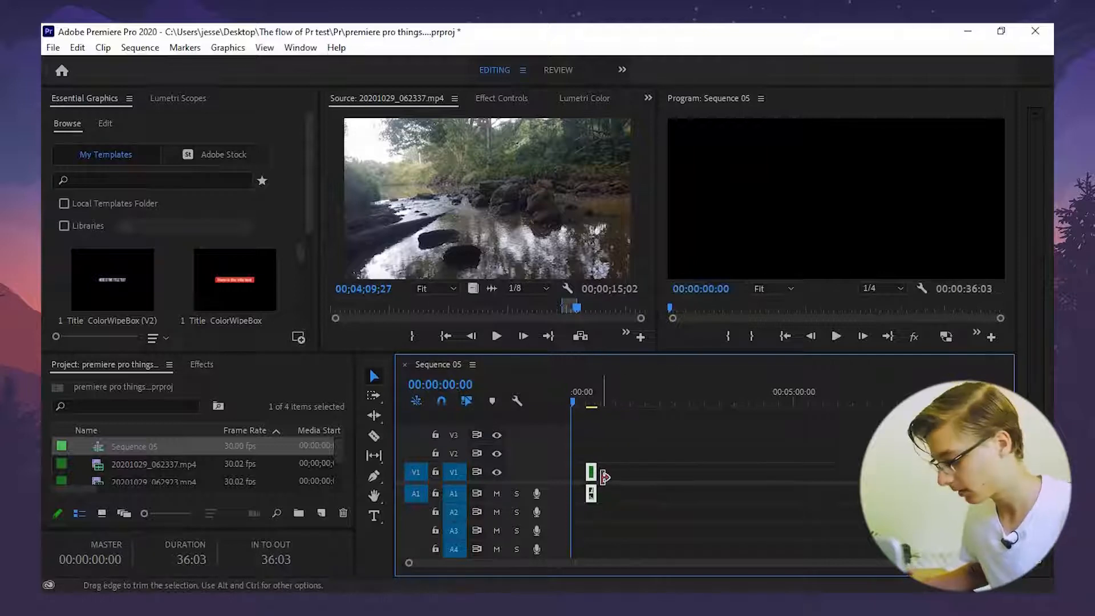
Step: Unlink the timeline clip's video from its audio and select the audio part on its own
key("equal")
key("equal")
key("equal")
key("minus")
key("minus")
key("equal")
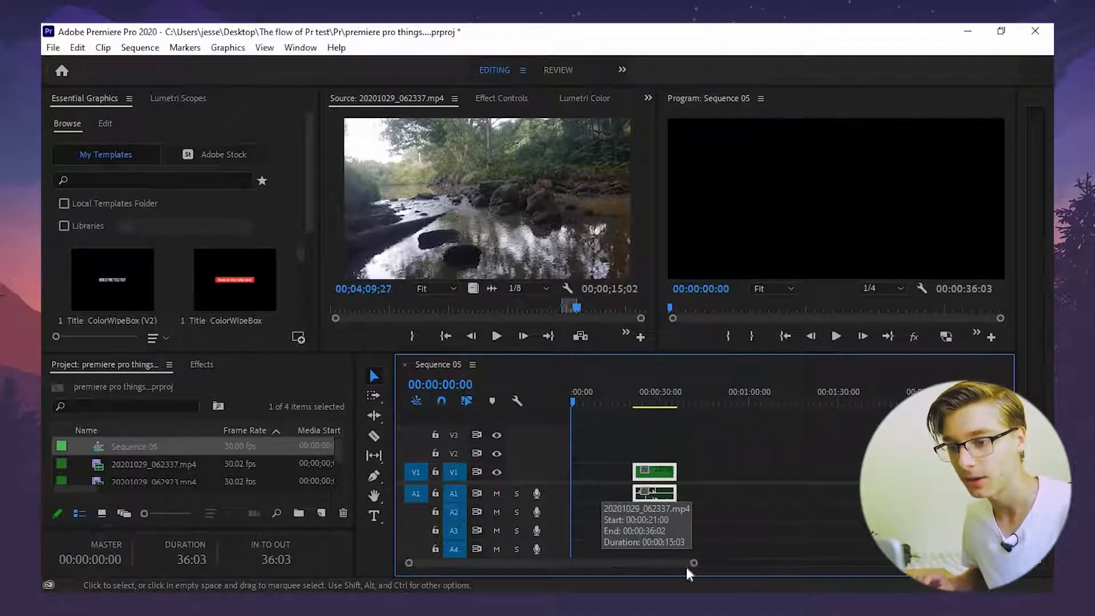
left_click_drag(693, 563, 712, 563)
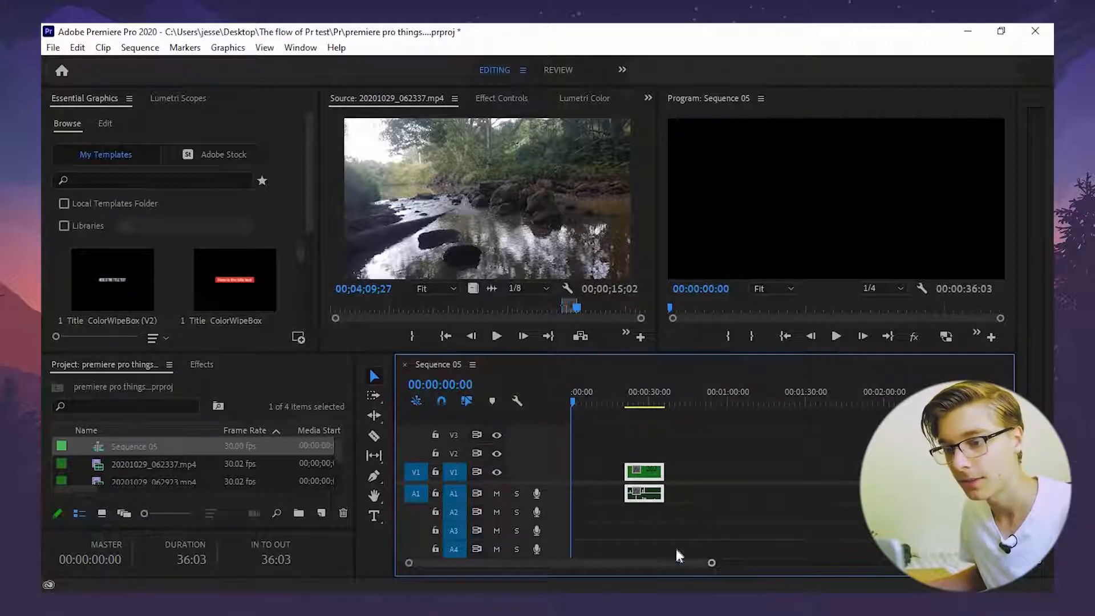
key("equal")
right_click(728, 465)
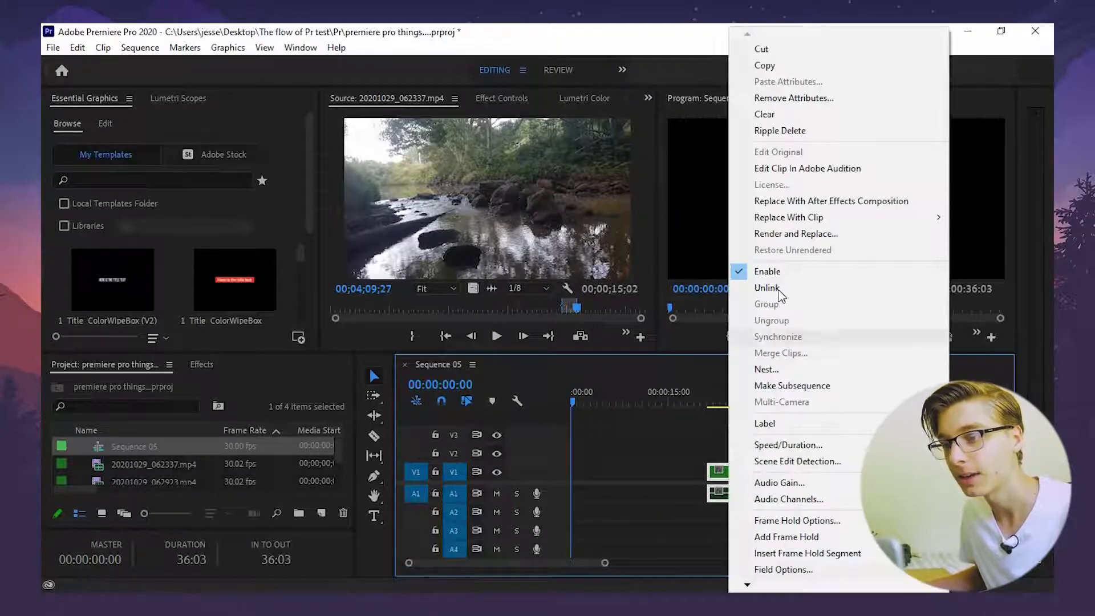
left_click(768, 287)
left_click(724, 490)
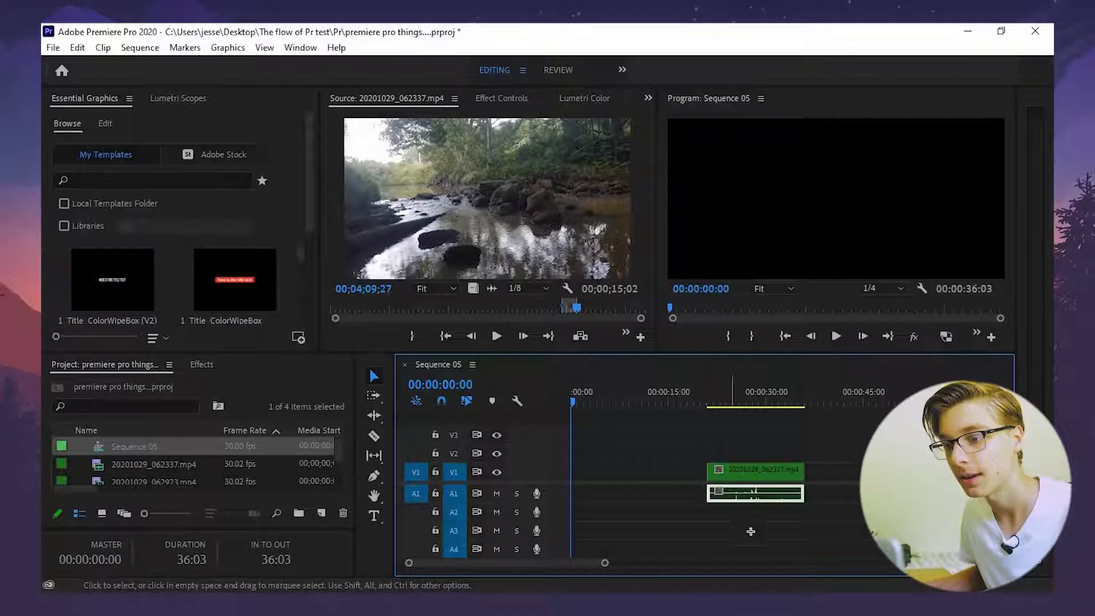
Step: Link the clip's video and audio back together and move the pair earlier, to start at about 8 seconds
left_click_drag(751, 532, 728, 437)
right_click(750, 474)
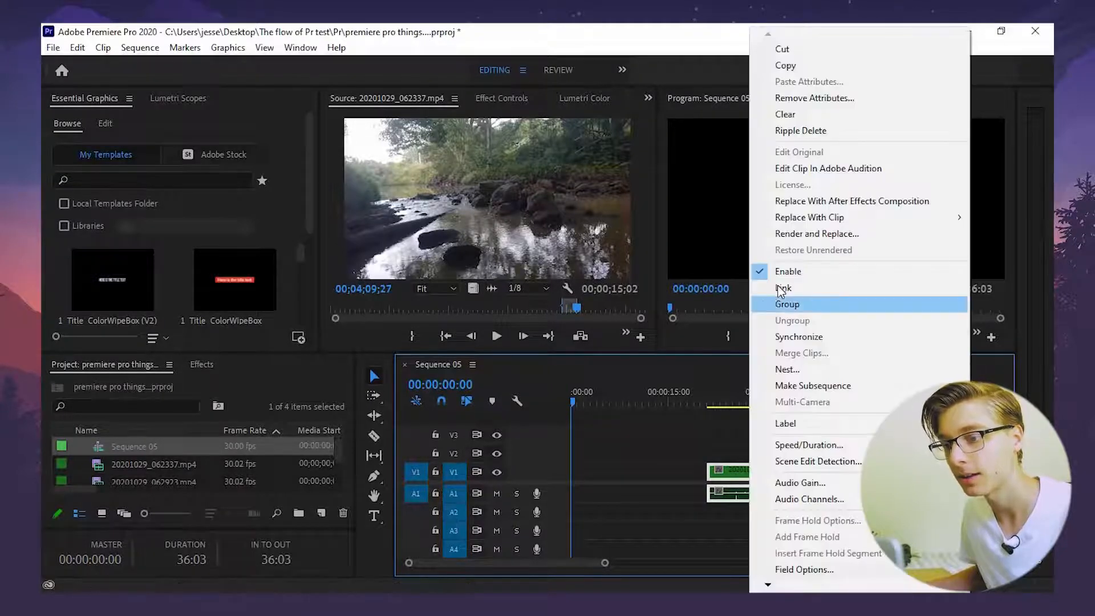
left_click(782, 288)
left_click_drag(733, 486, 689, 441)
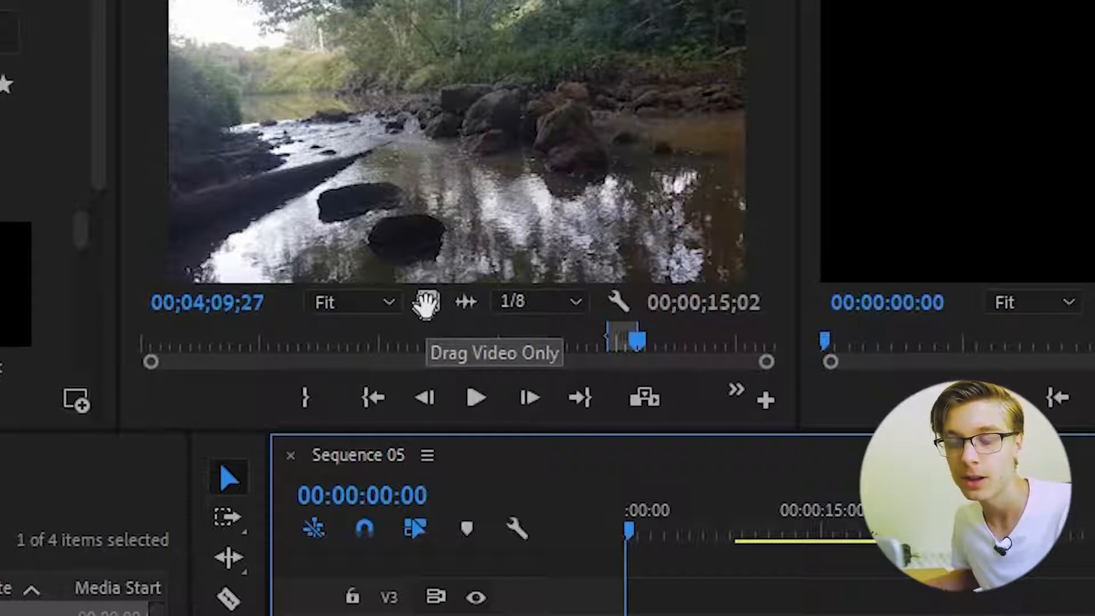
Step: Add the marked section as video only on V1 at about 00:00:27:00, and as audio only on A1 directly beneath it
left_click_drag(426, 305, 981, 615)
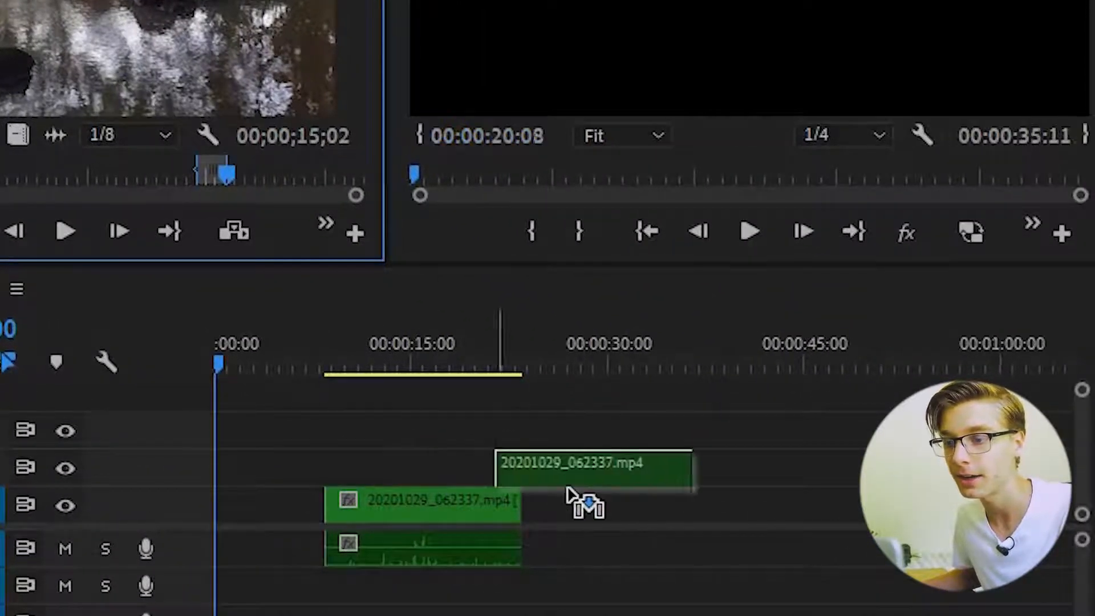
left_click_drag(571, 496, 653, 557)
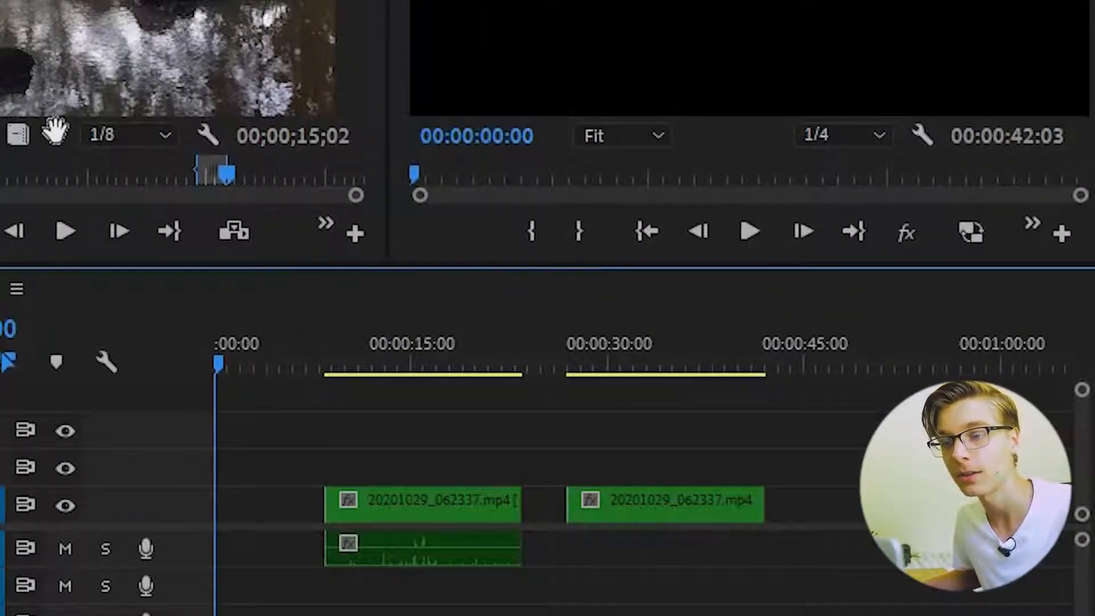
left_click_drag(55, 131, 574, 549)
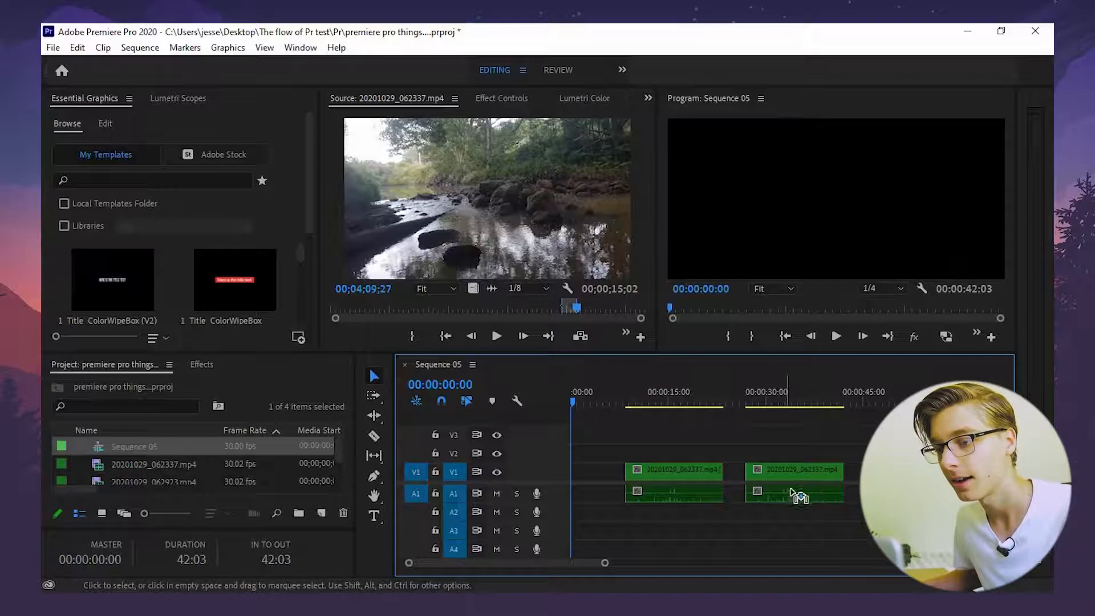
Step: Select the separately added video and audio clips together and link them into one clip
mouse_move(657, 545)
left_mouse_down()
mouse_move(682, 468)
mouse_move(659, 534)
left_mouse_up()
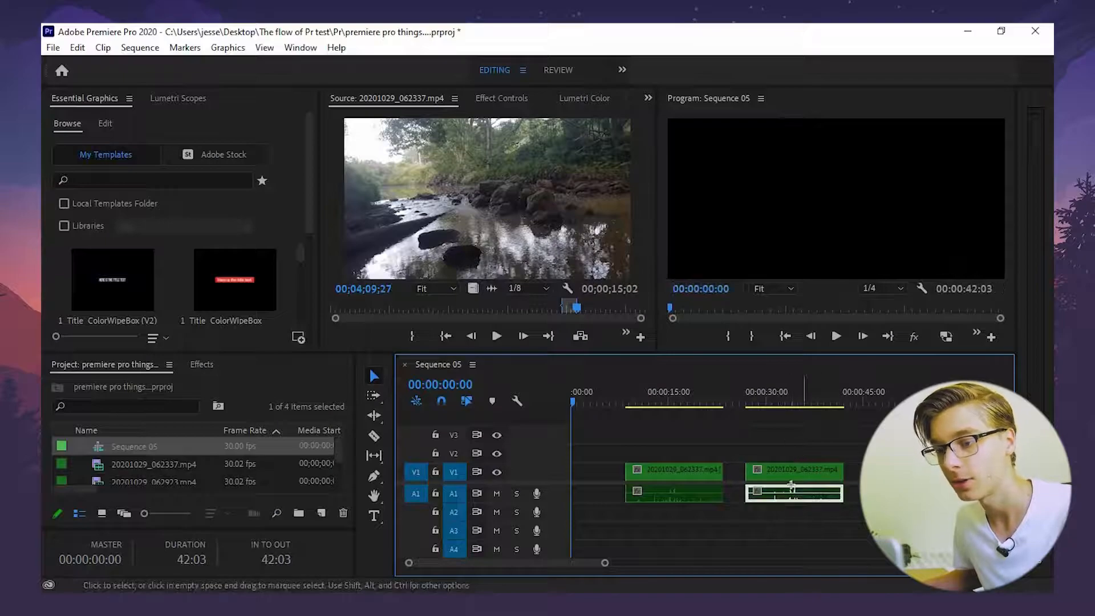
left_click_drag(795, 542, 796, 467)
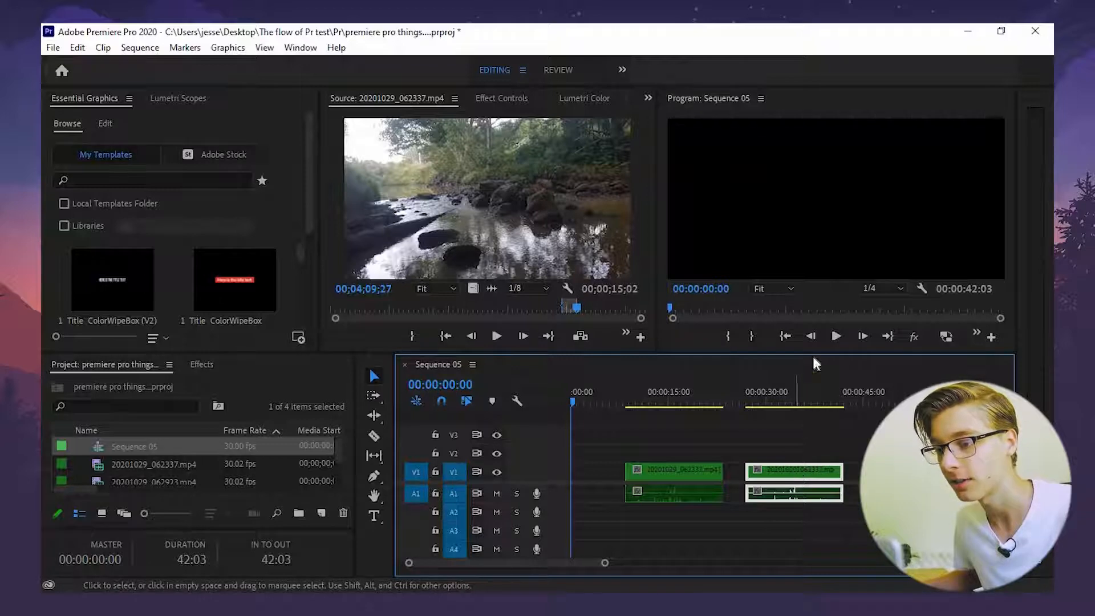
right_click(794, 470)
left_click(721, 537)
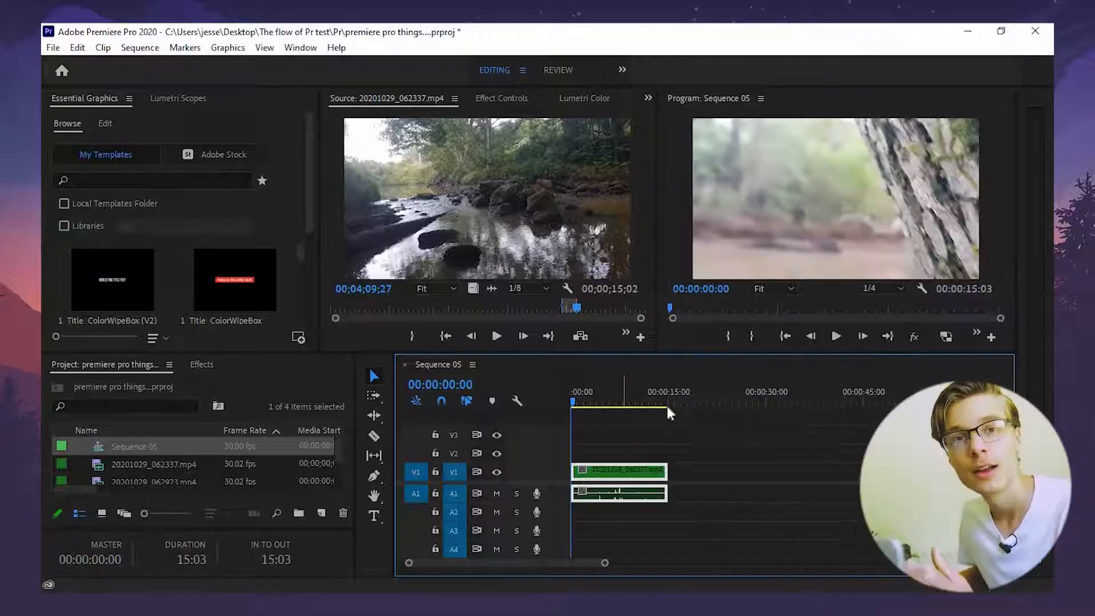
left_click(447, 122)
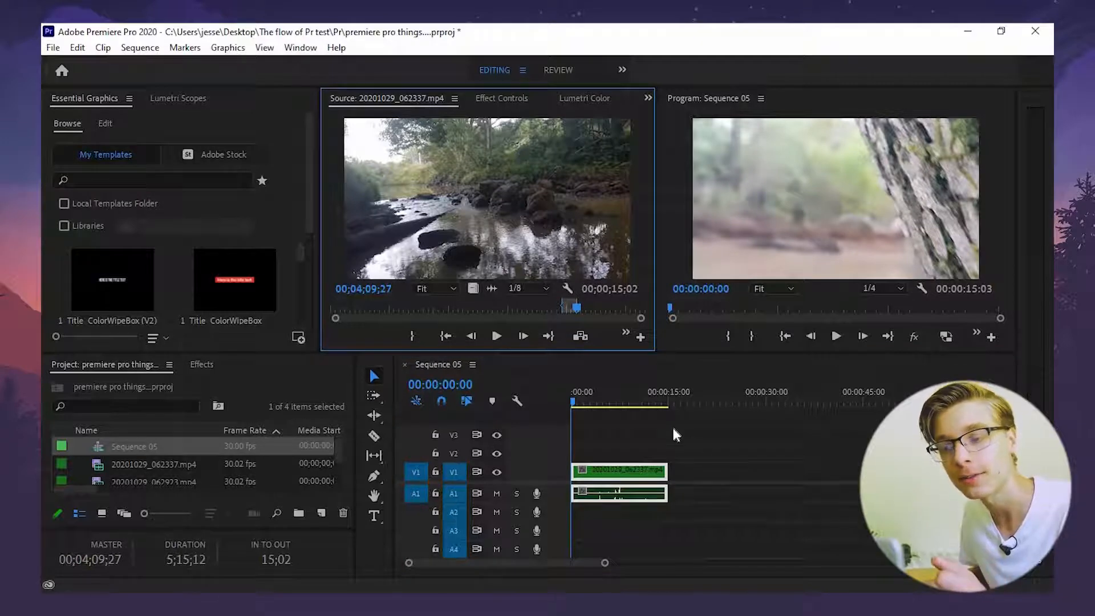
left_click(744, 450)
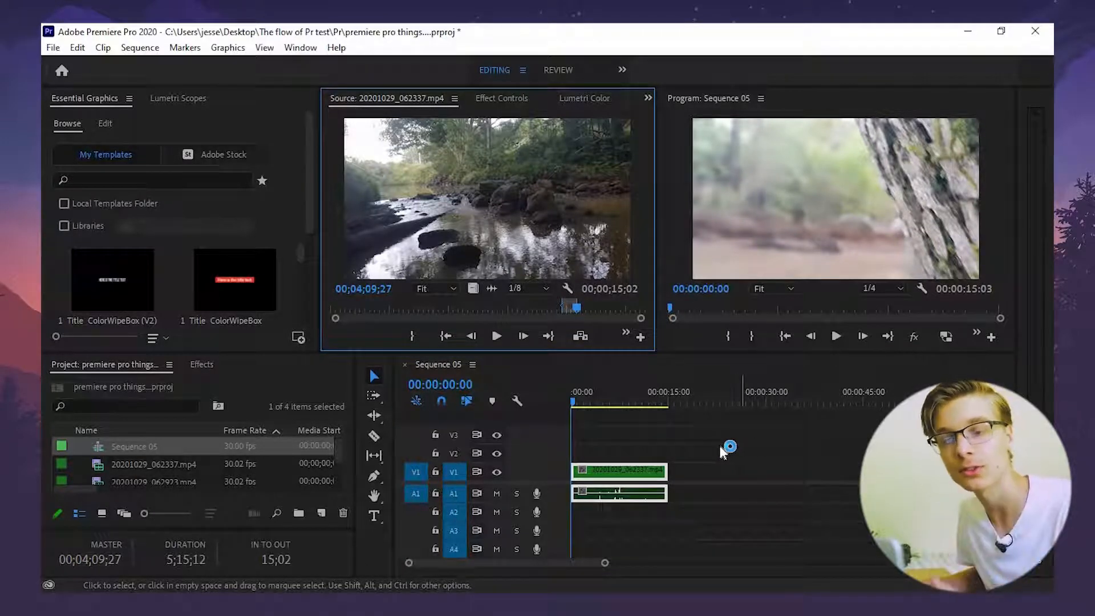
left_click(422, 247)
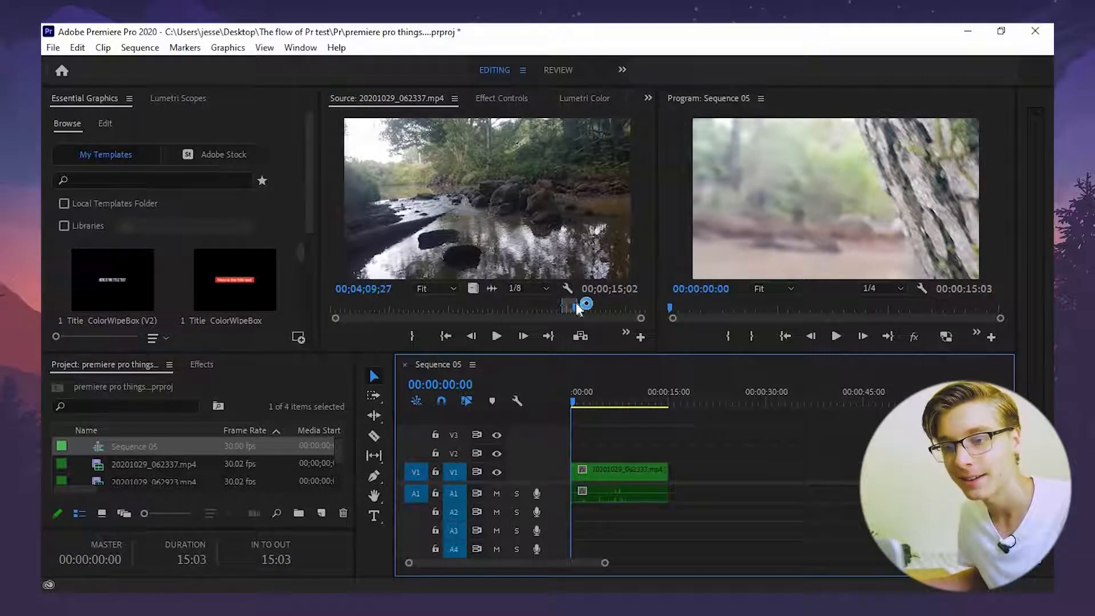
left_click(429, 141)
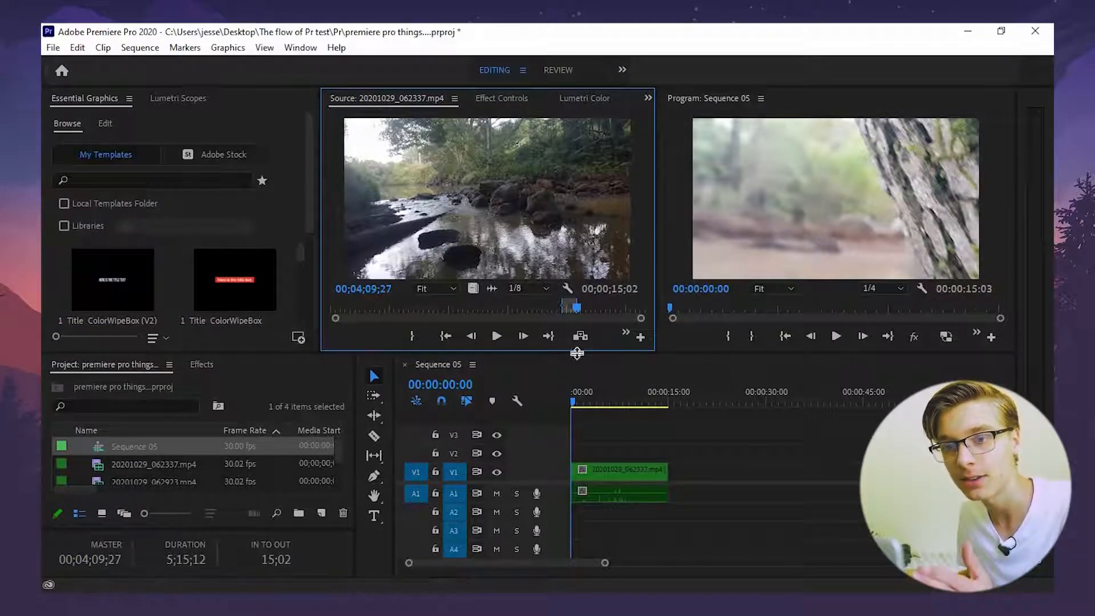
left_click(653, 453)
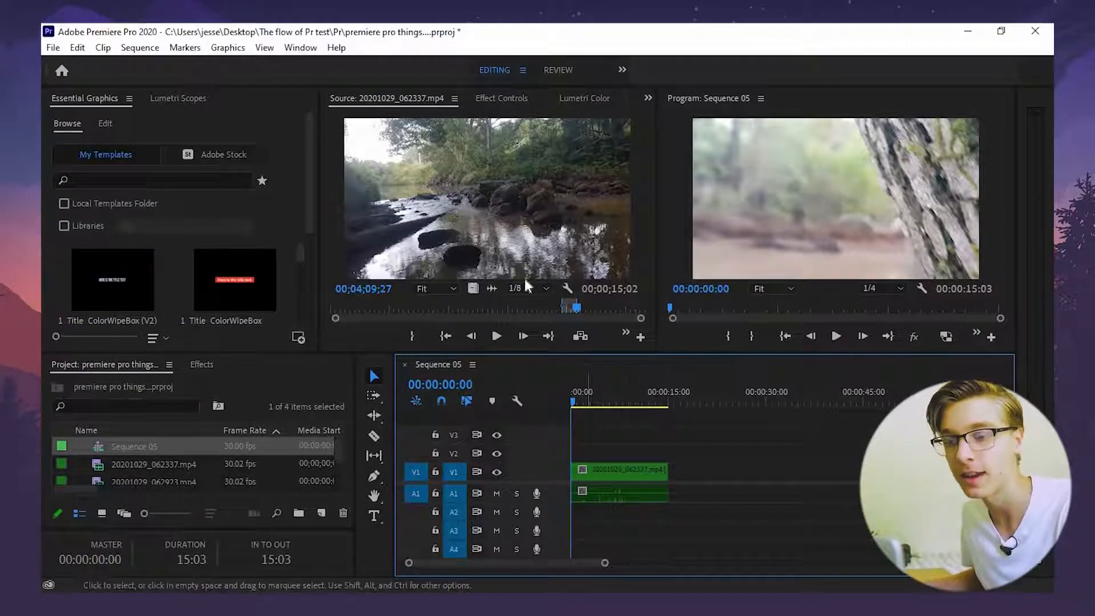
left_click(488, 195)
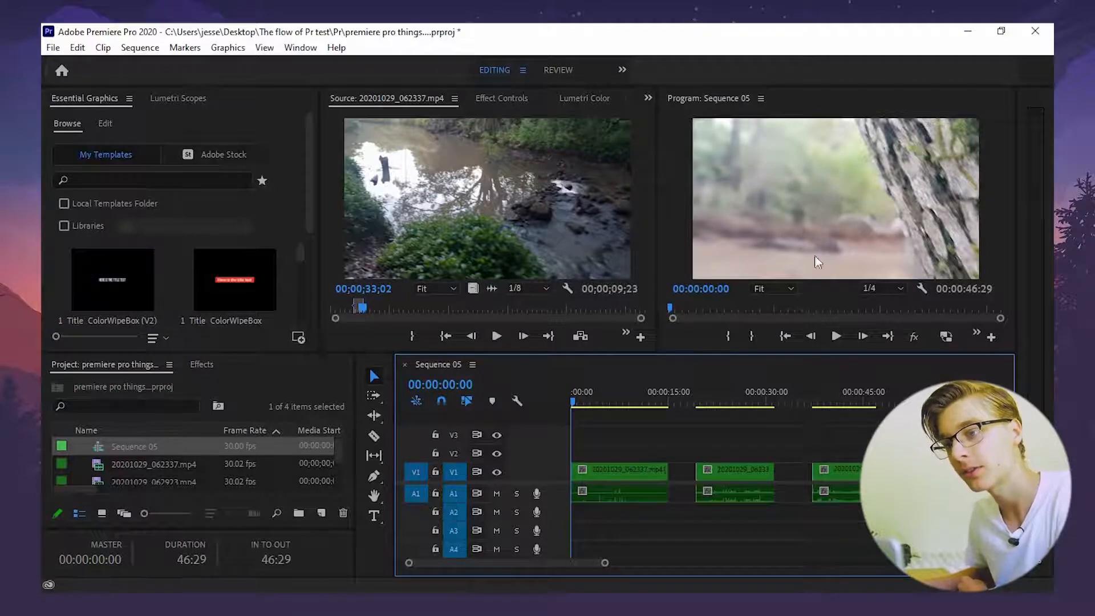
Step: Preview the sequence's first clip by scrubbing to about 00:00:06:11 and playing it through to about 00:00:10:11
left_click(773, 260)
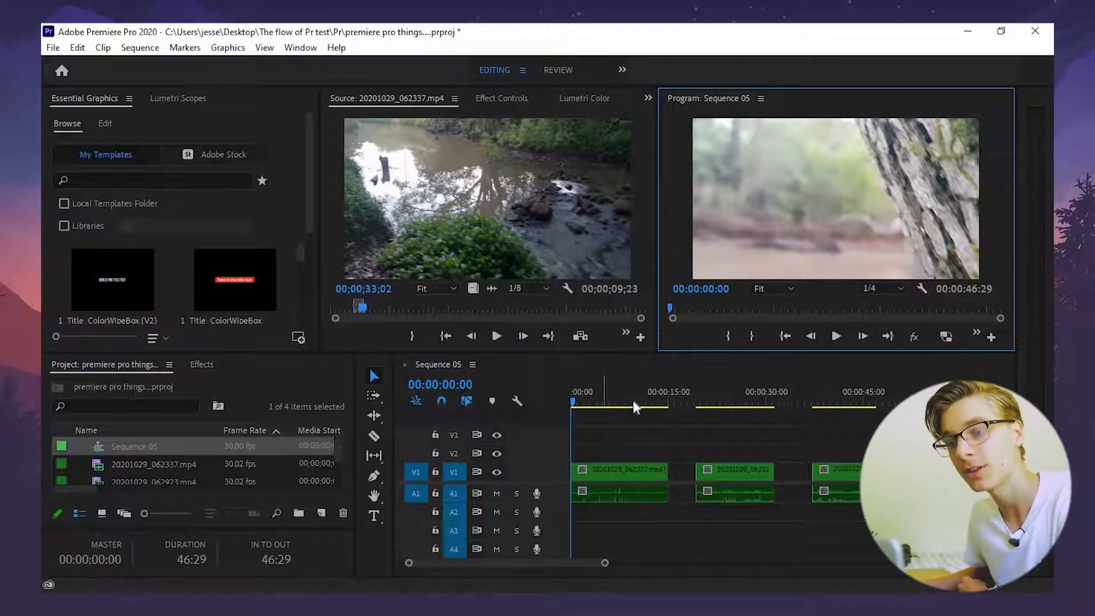
left_click_drag(635, 404, 615, 403)
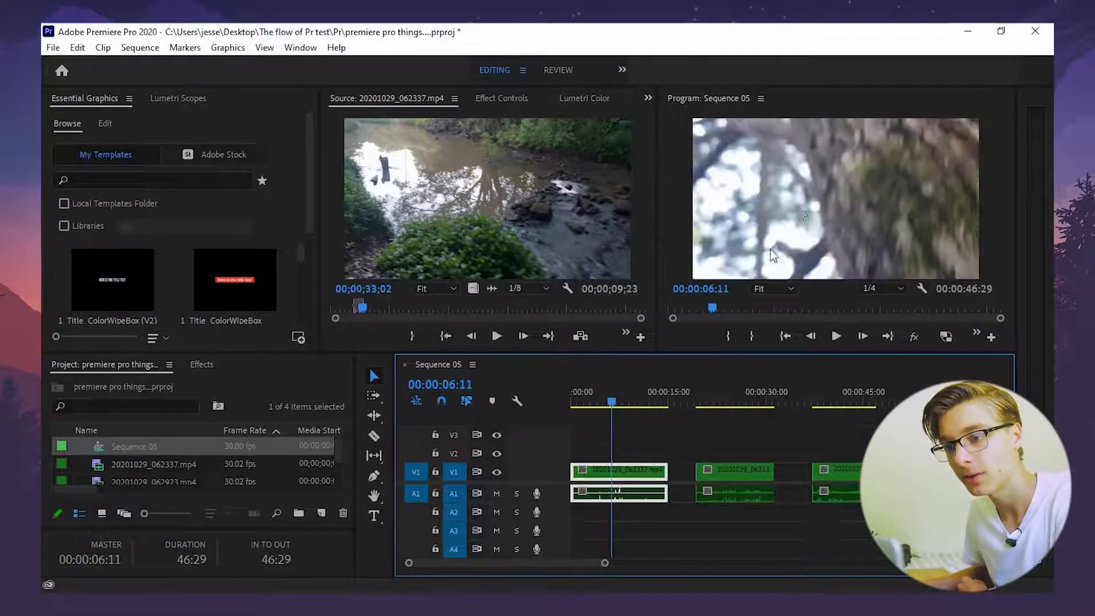
left_click(766, 222)
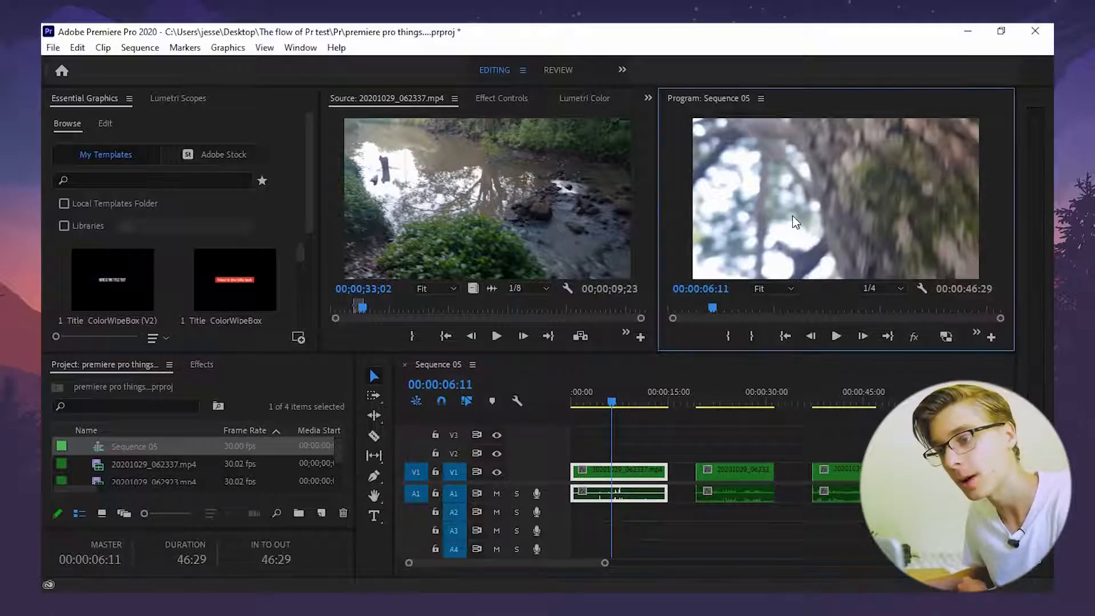
left_click_drag(577, 404, 626, 395)
key("space")
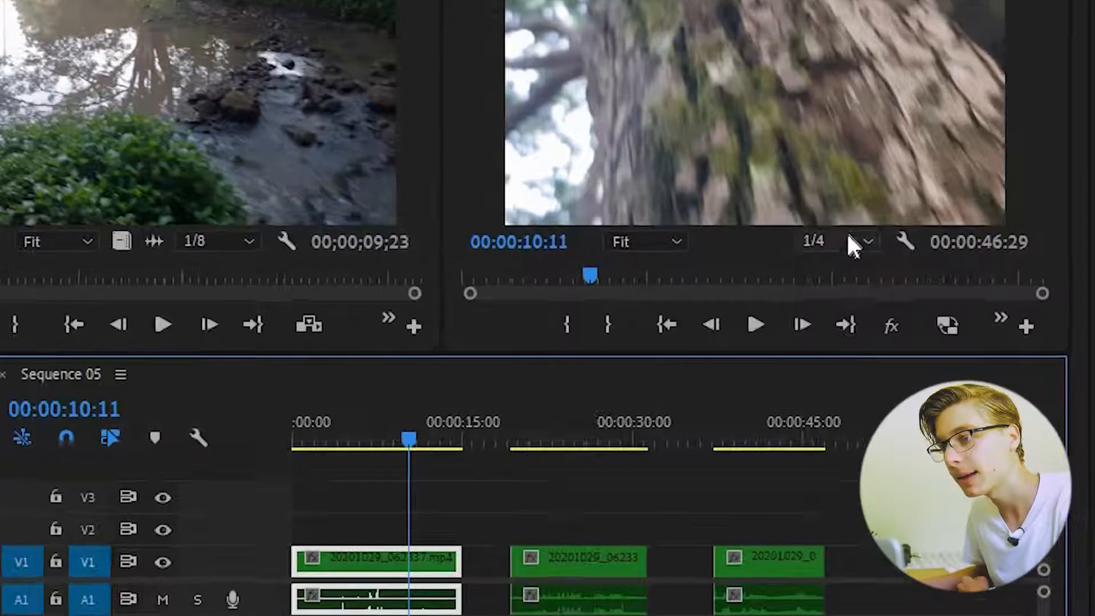
Step: Review the program preview's playback resolution options, keep 1/4, and scrub the sequence to 00:00:05:14
left_click(888, 288)
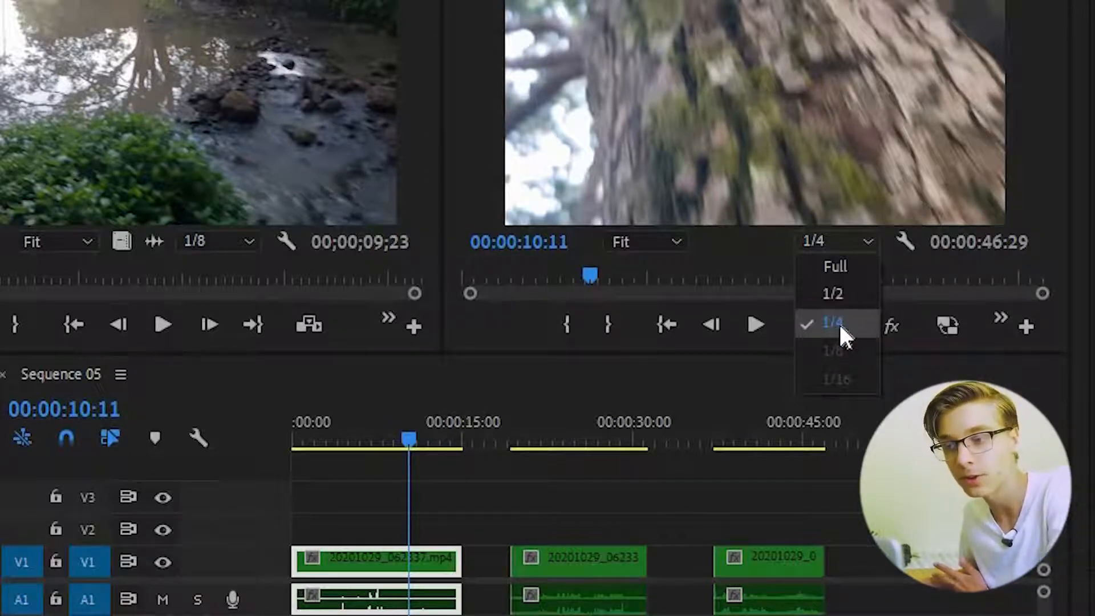
left_click(807, 249)
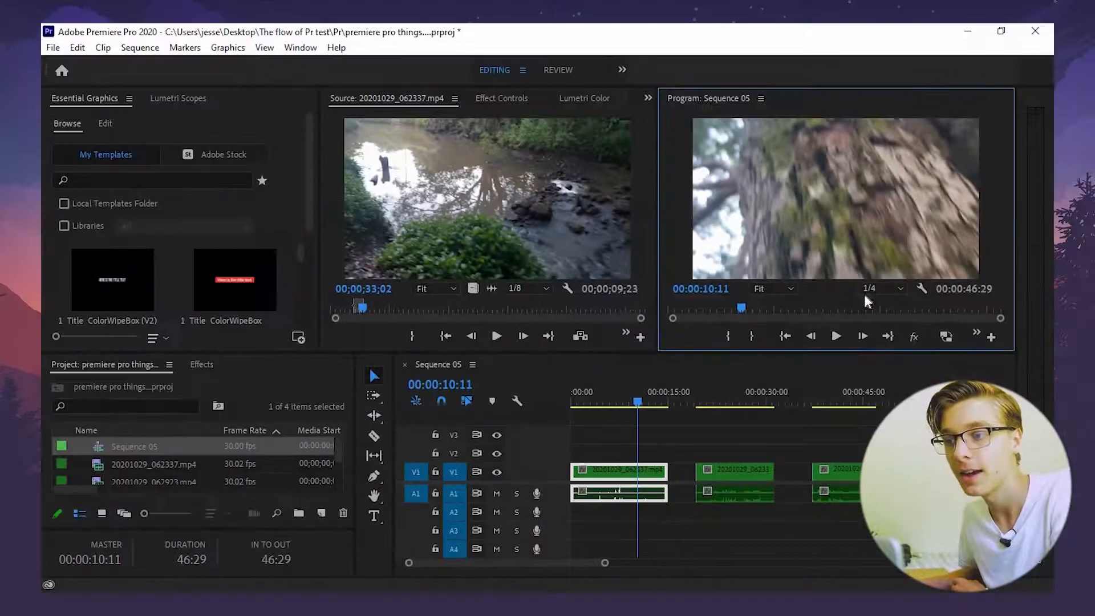
left_click_drag(572, 389, 624, 394)
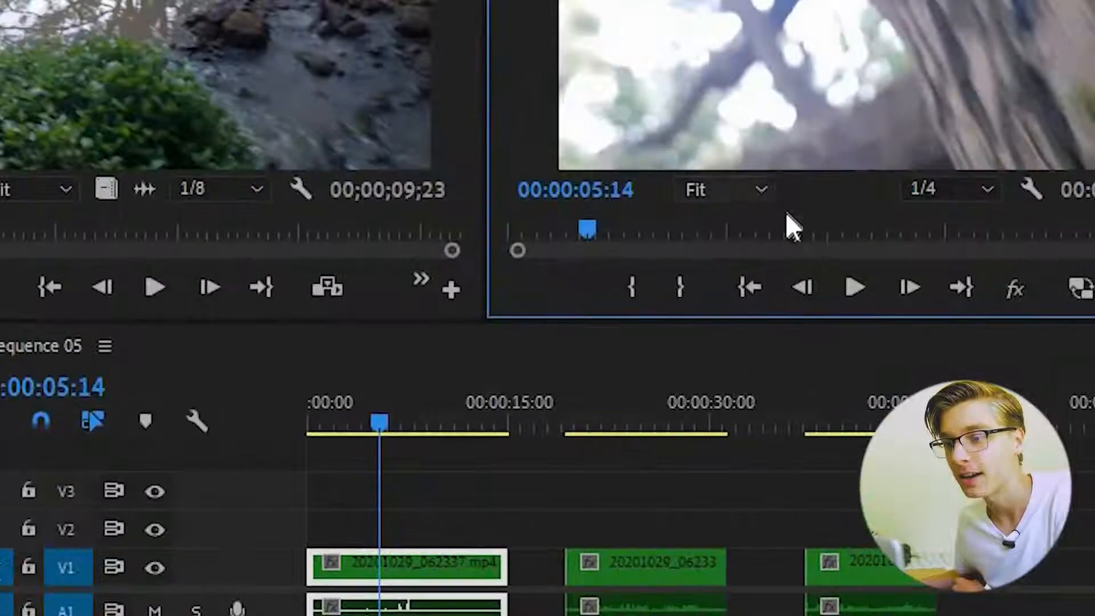
Step: Switch the program preview's zoom level to 10% and return it to Fit
left_click(734, 192)
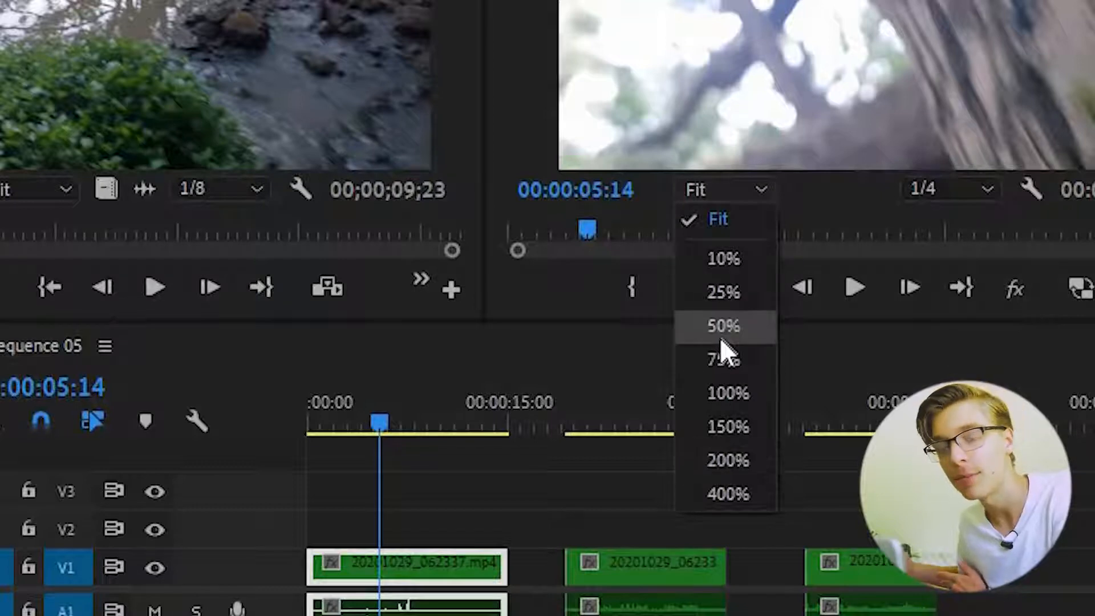
left_click(716, 260)
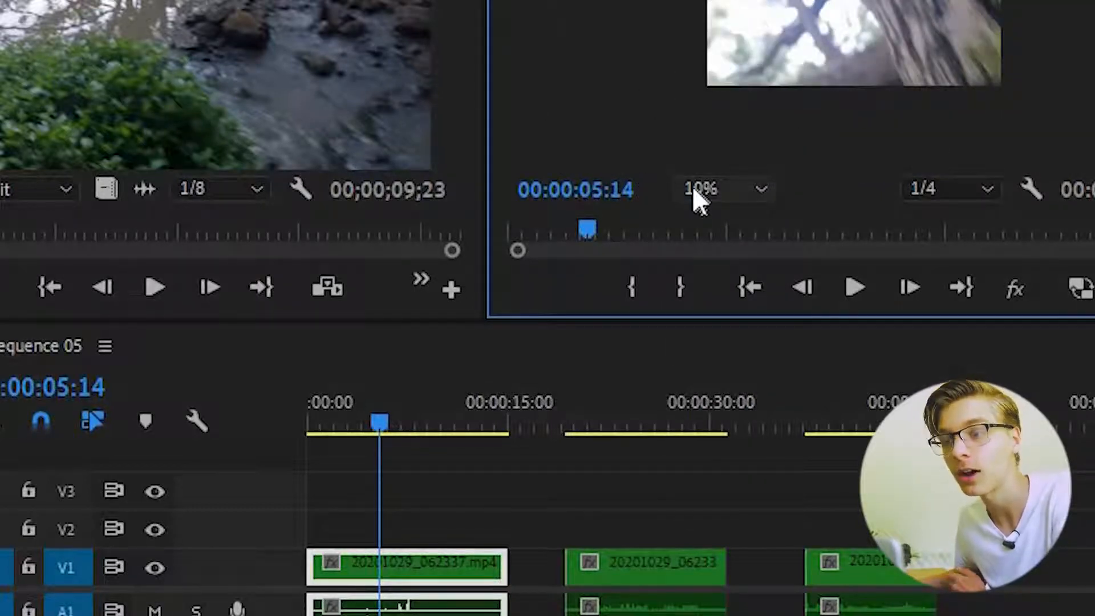
left_click(703, 200)
left_click(707, 217)
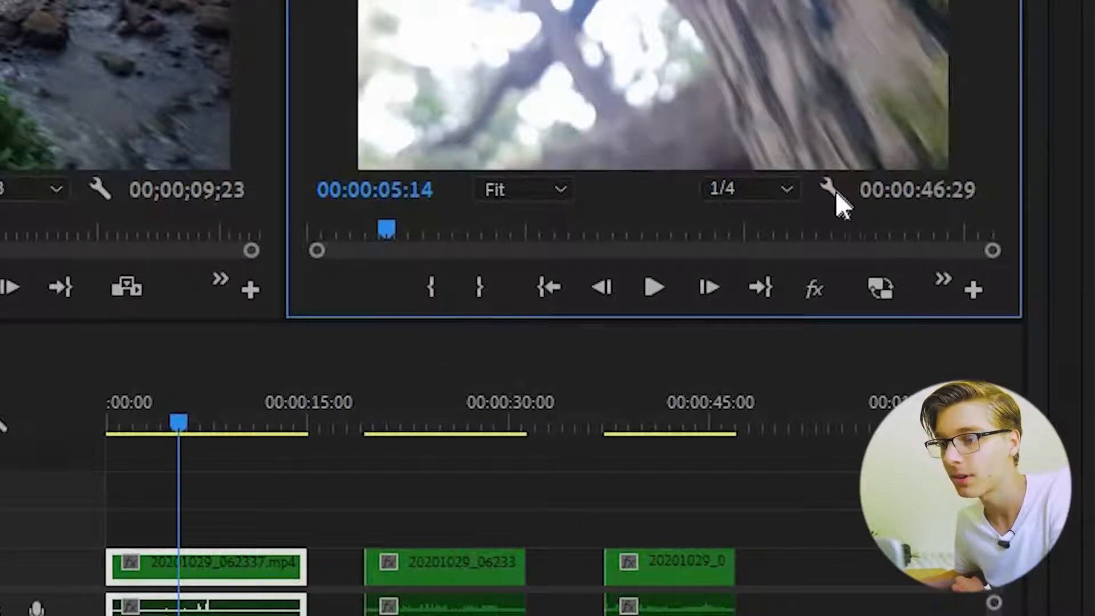
left_click(831, 190)
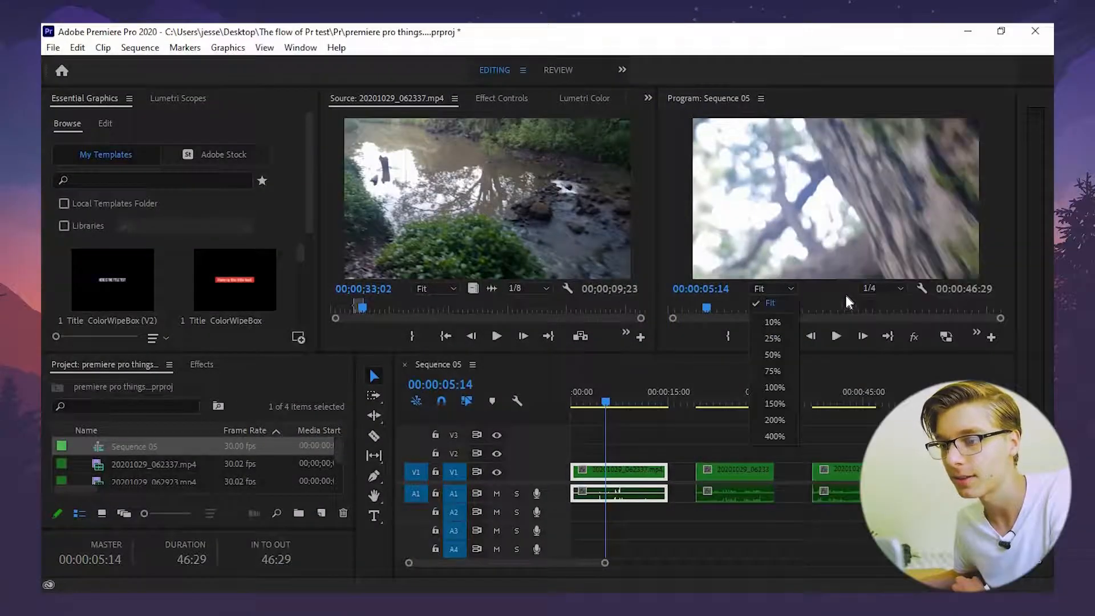
left_click(849, 303)
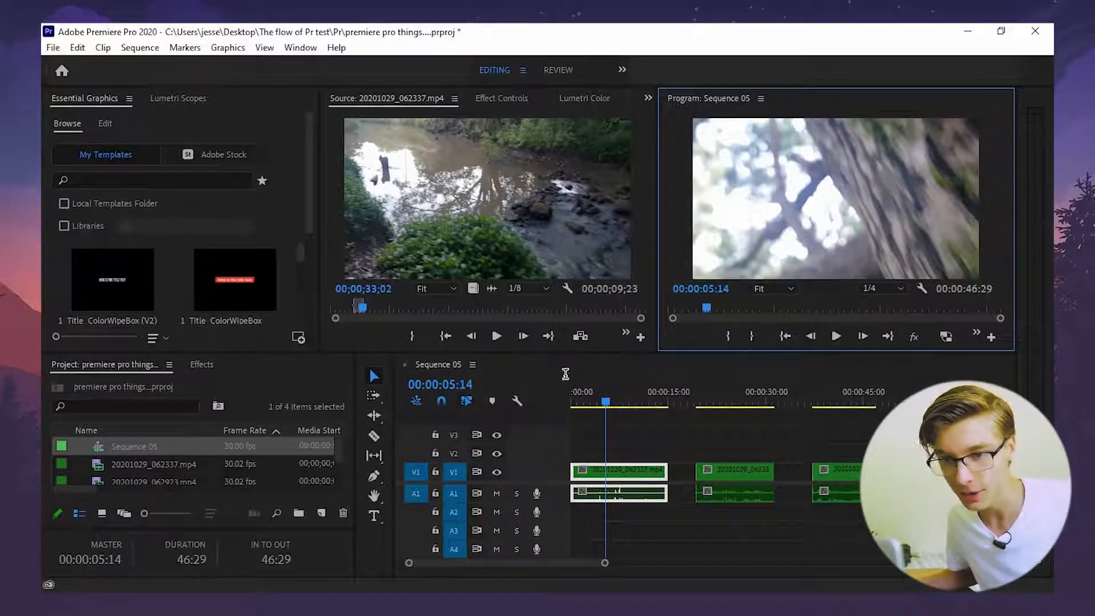
Step: Cut the first timeline clip at the 00:00:05:14 playhead with the Razor tool, and undo the cut
left_click(440, 385)
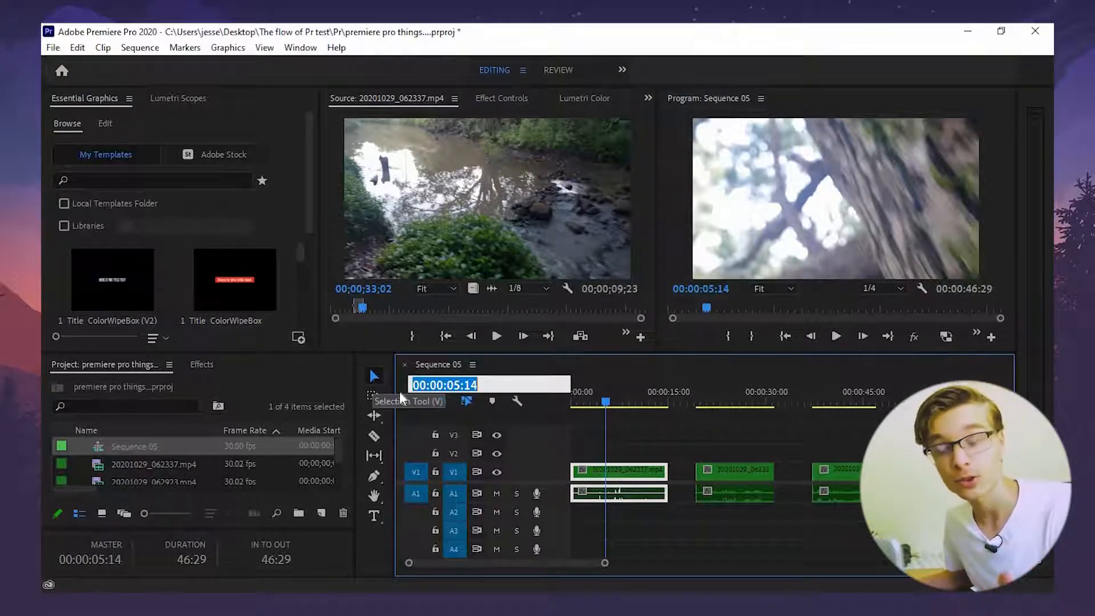
left_click(608, 370)
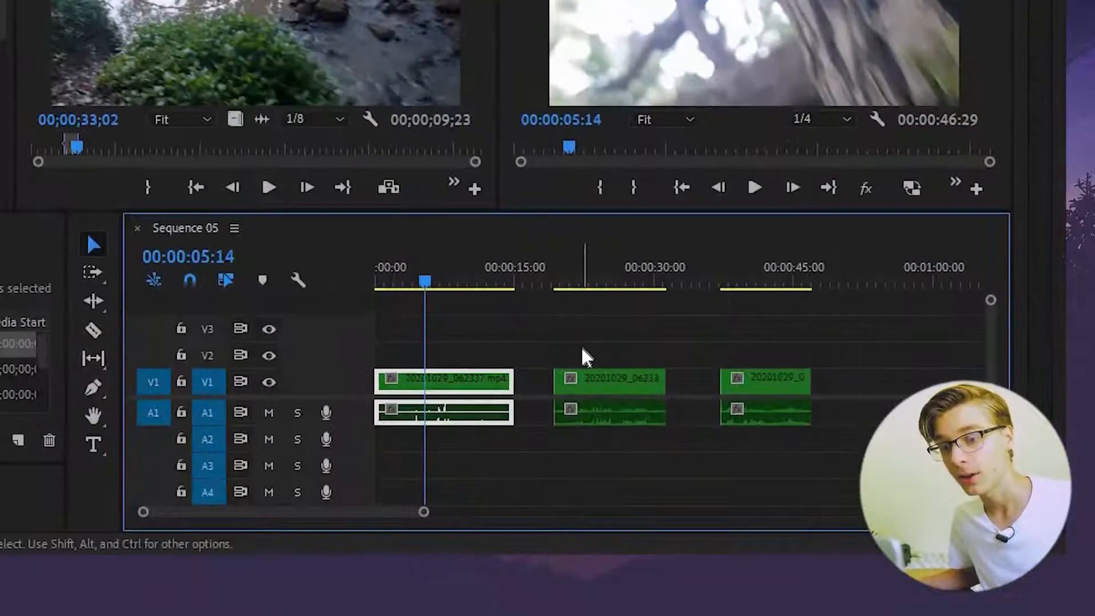
key("c")
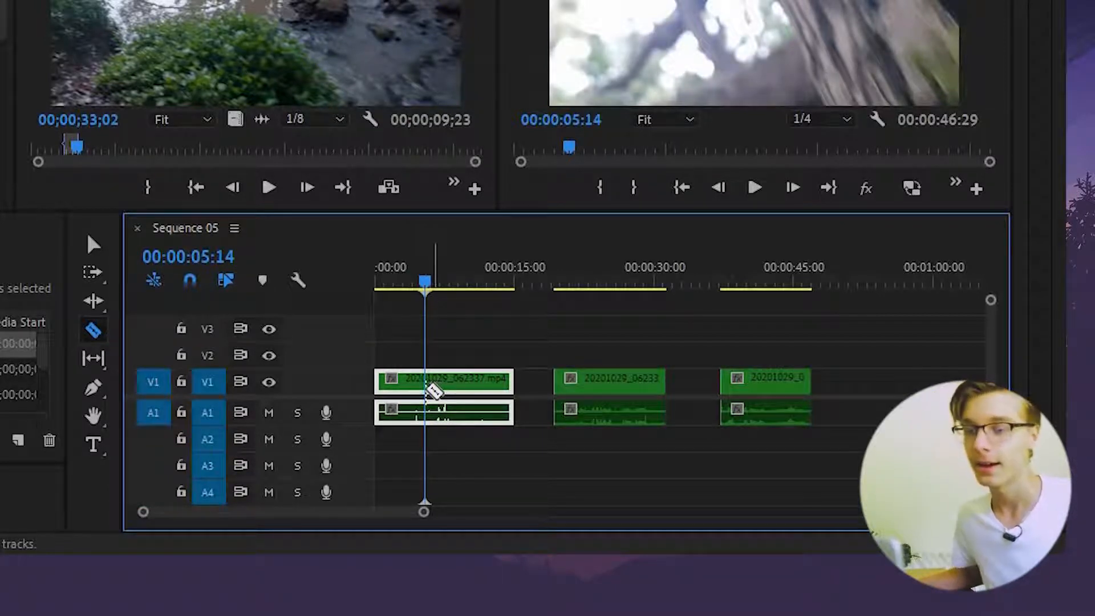
left_click(428, 391)
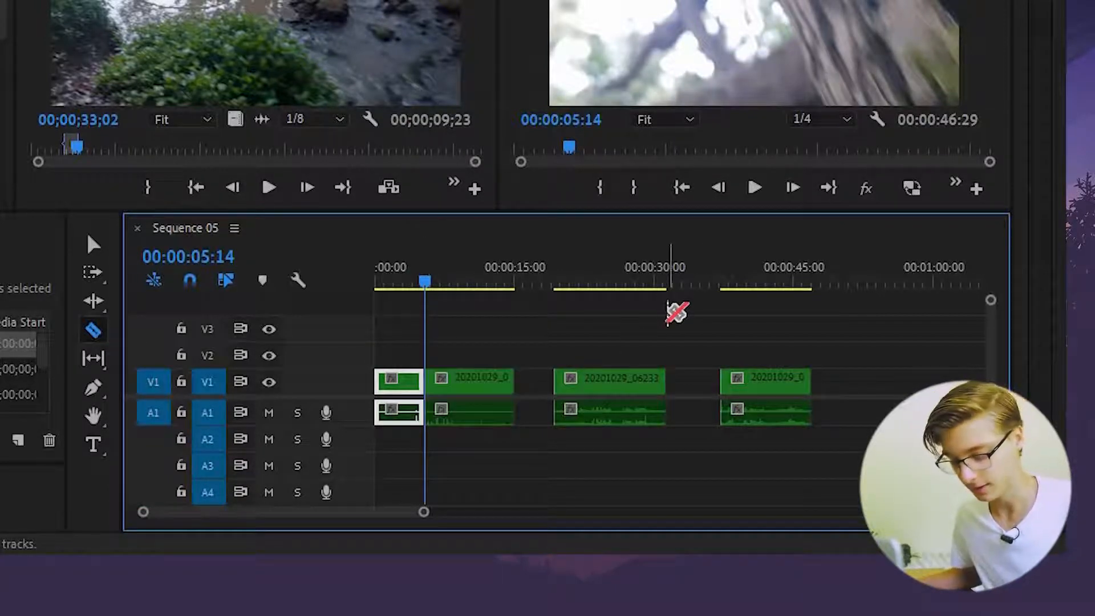
key("ctrl+z")
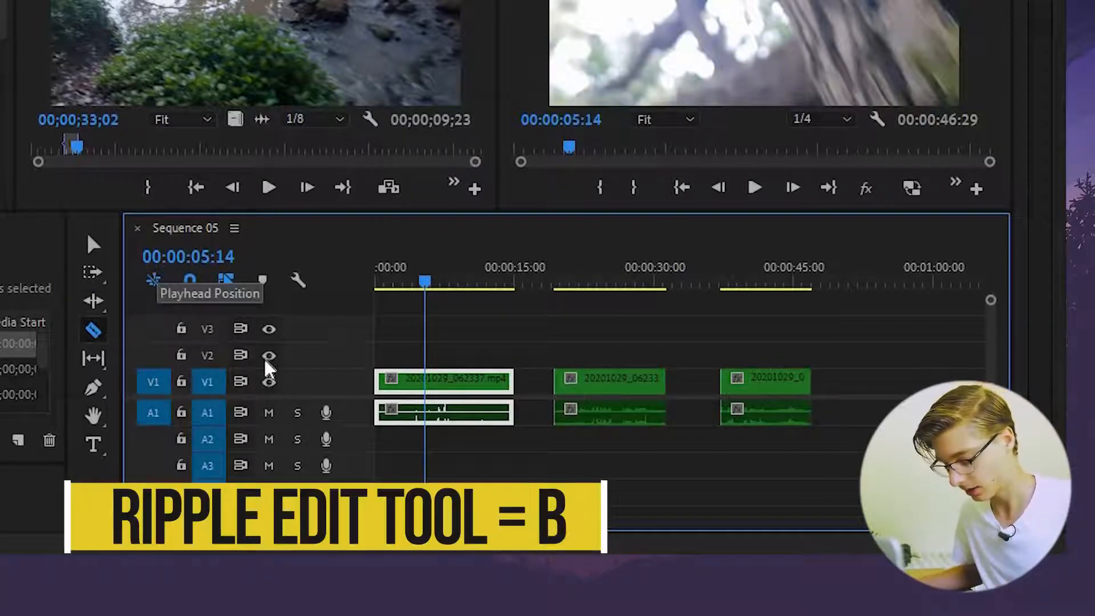
Step: Ripple-trim the first clip's end to about 9 seconds, and ripple it back out to about 16 seconds
key("b")
left_click_drag(526, 384, 459, 395)
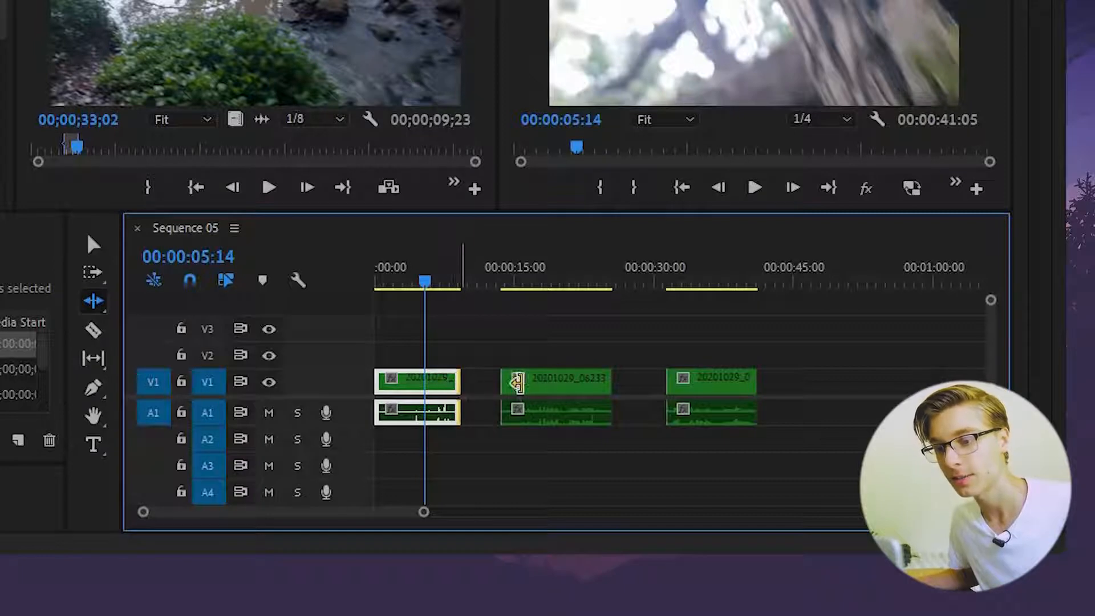
left_click_drag(467, 382, 524, 382)
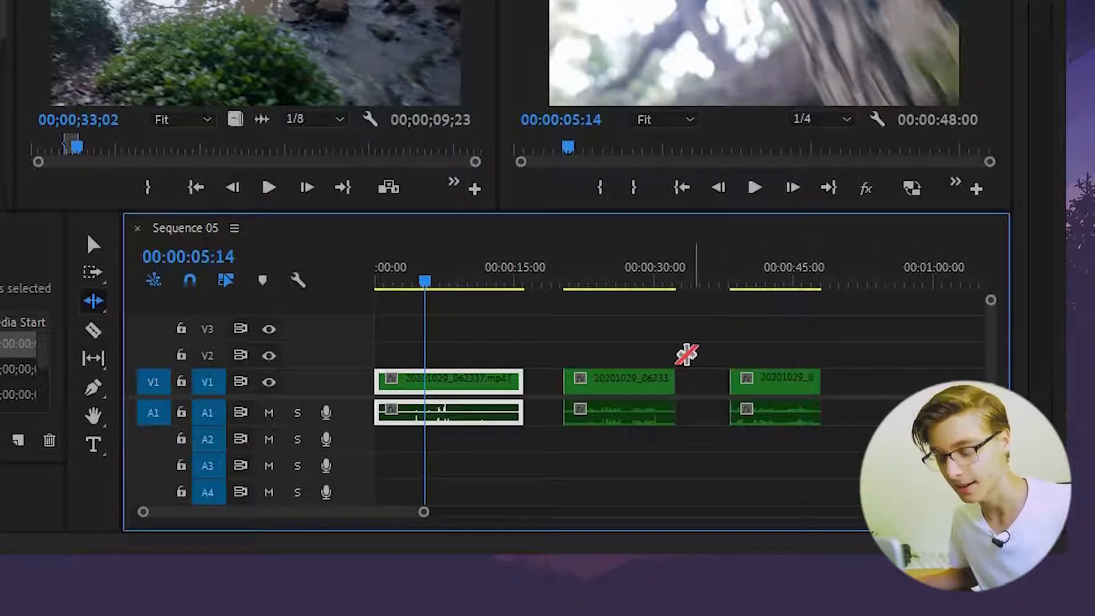
Step: Try trimming the first clip's end to about 10 seconds with the Selection tool, and undo the trim
key("v")
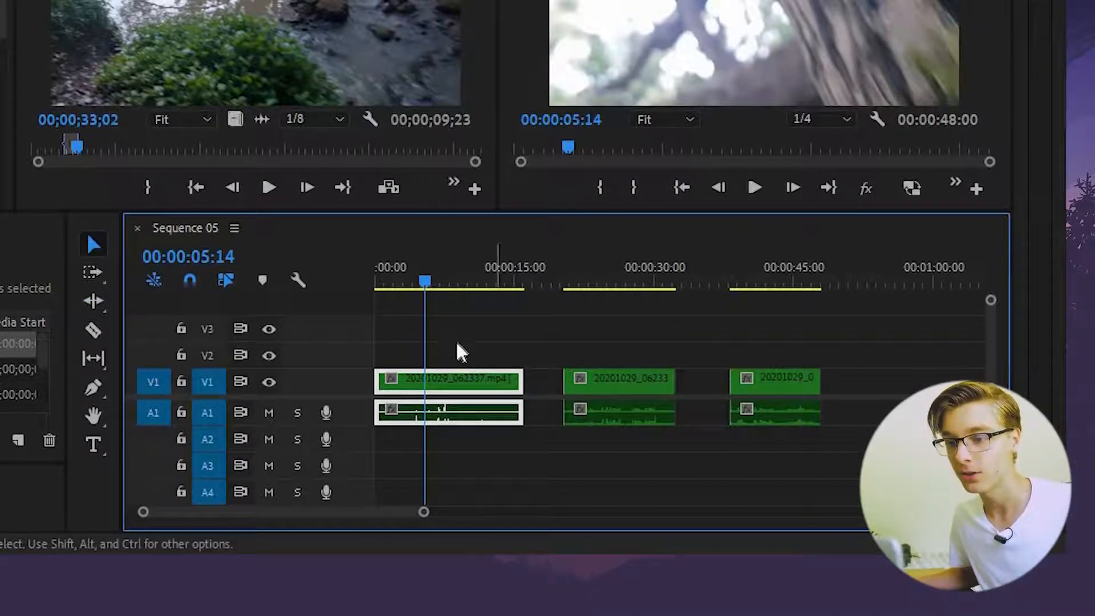
left_click_drag(497, 398, 472, 398)
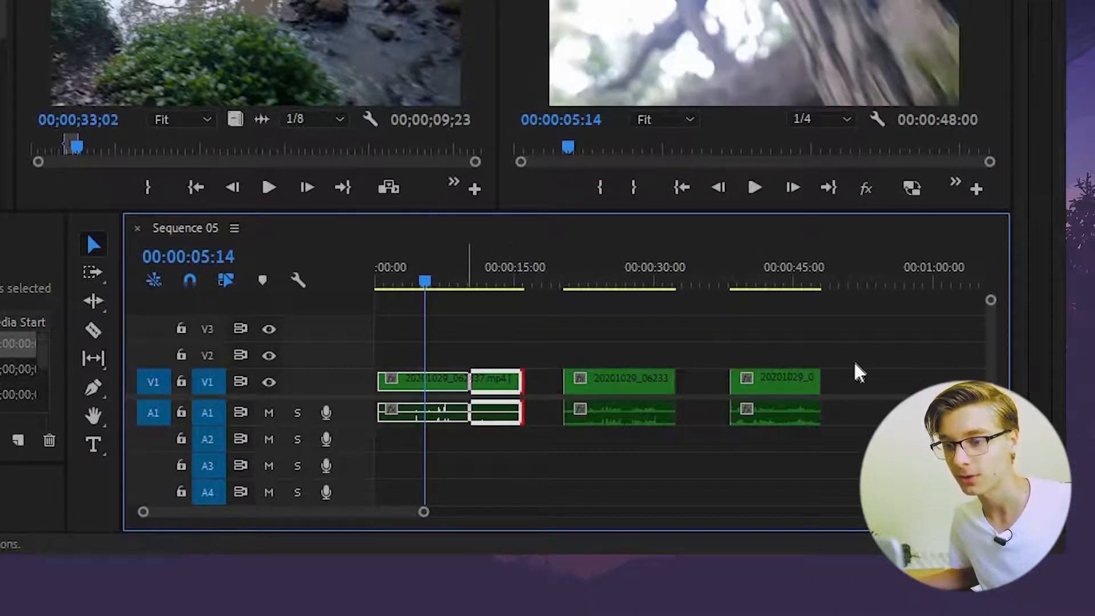
key("ctrl+z")
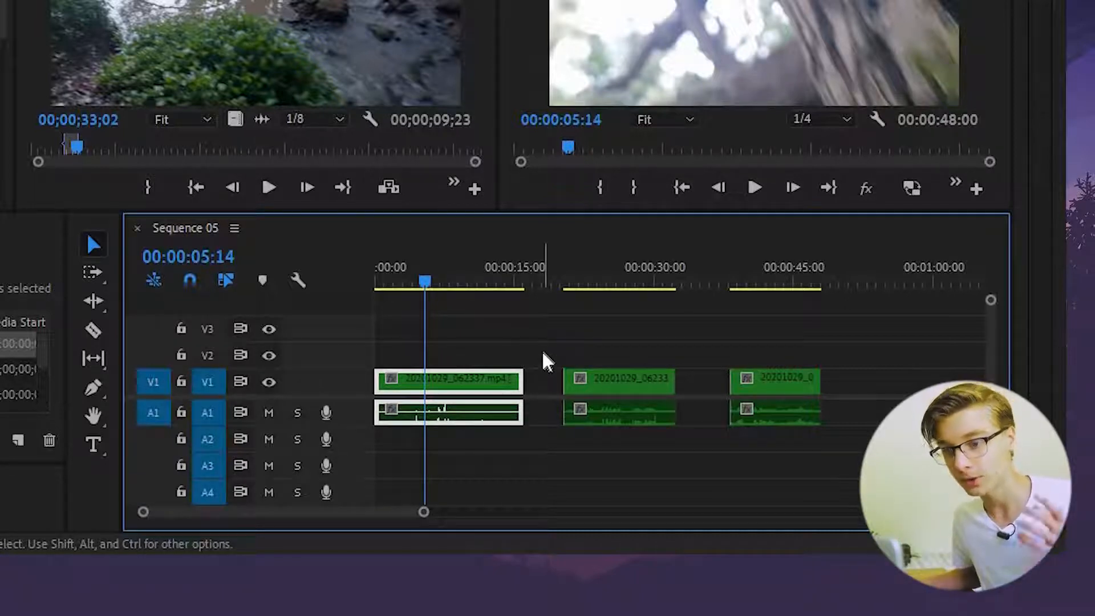
Step: Rate-stretch the first clip so it ends at about 14.5 seconds, and undo the stretch
key("r")
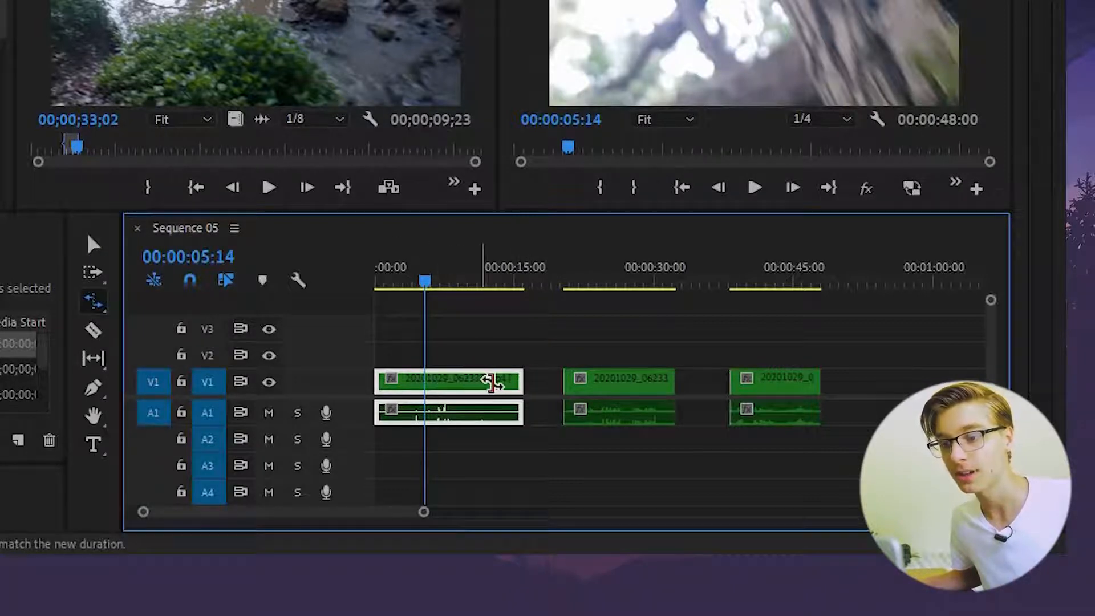
mouse_move(523, 381)
left_mouse_down()
mouse_move(474, 382)
mouse_move(544, 388)
mouse_move(509, 384)
left_mouse_up()
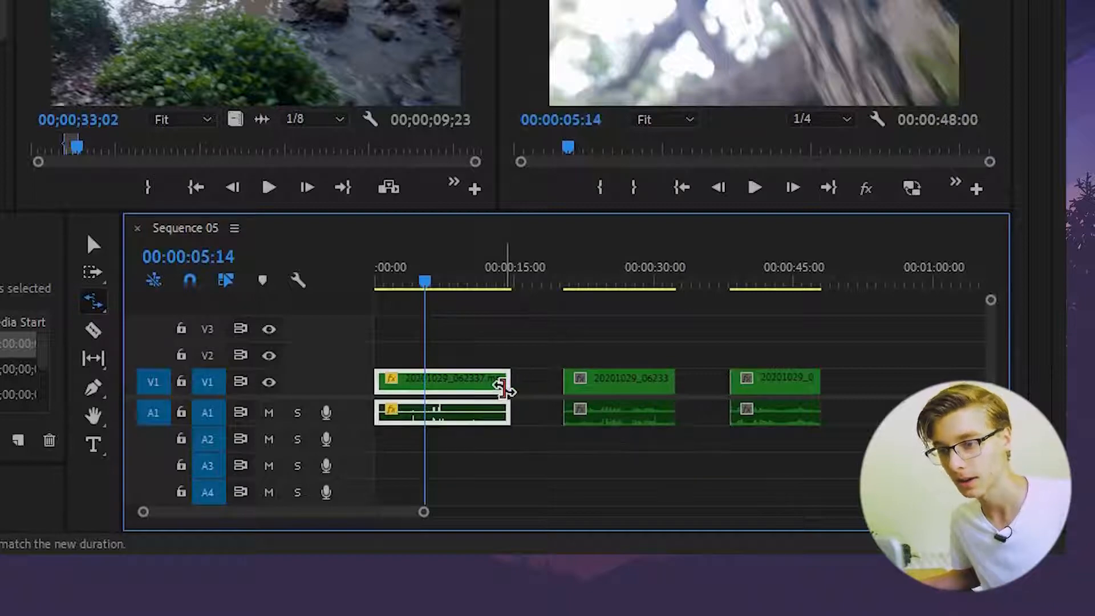
key("v")
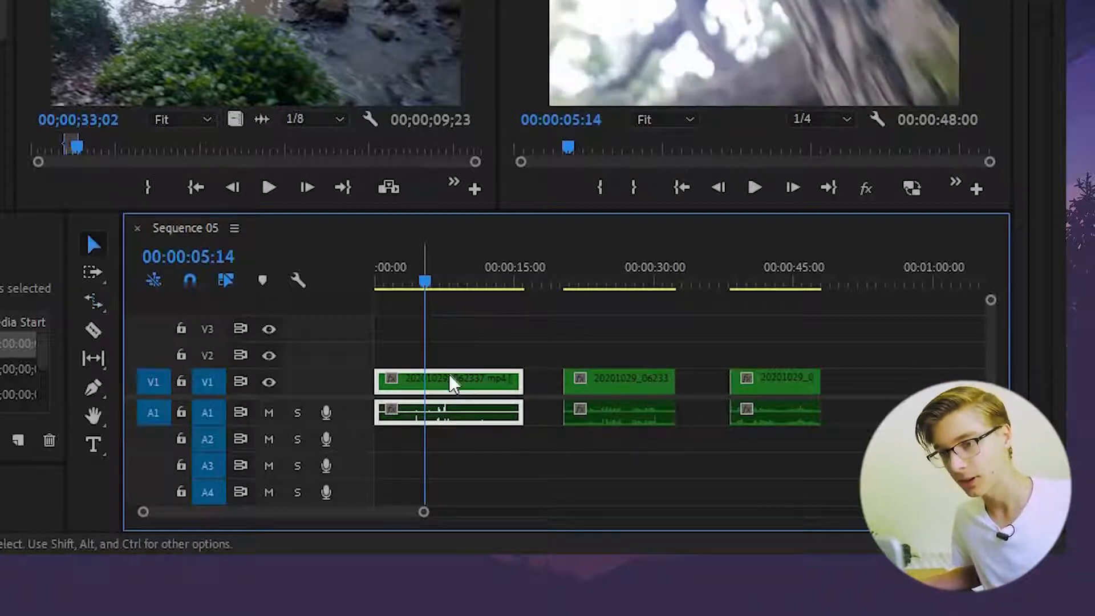
Step: Try the Reverse Speed option at 100% speed in the first clip's Speed/Duration settings
right_click(475, 393)
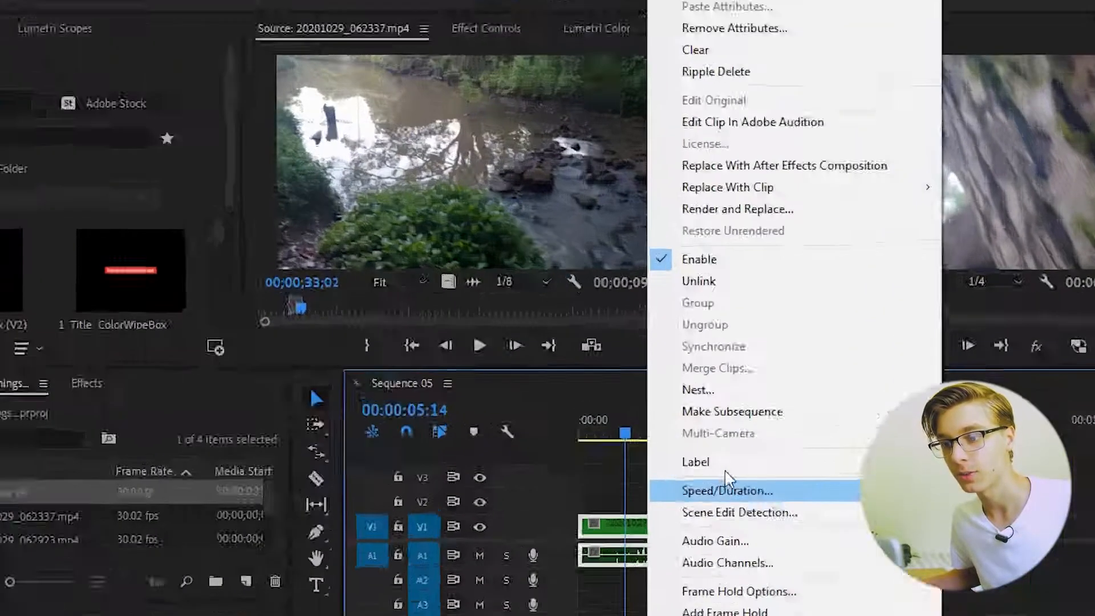
left_click(728, 482)
left_click(571, 242)
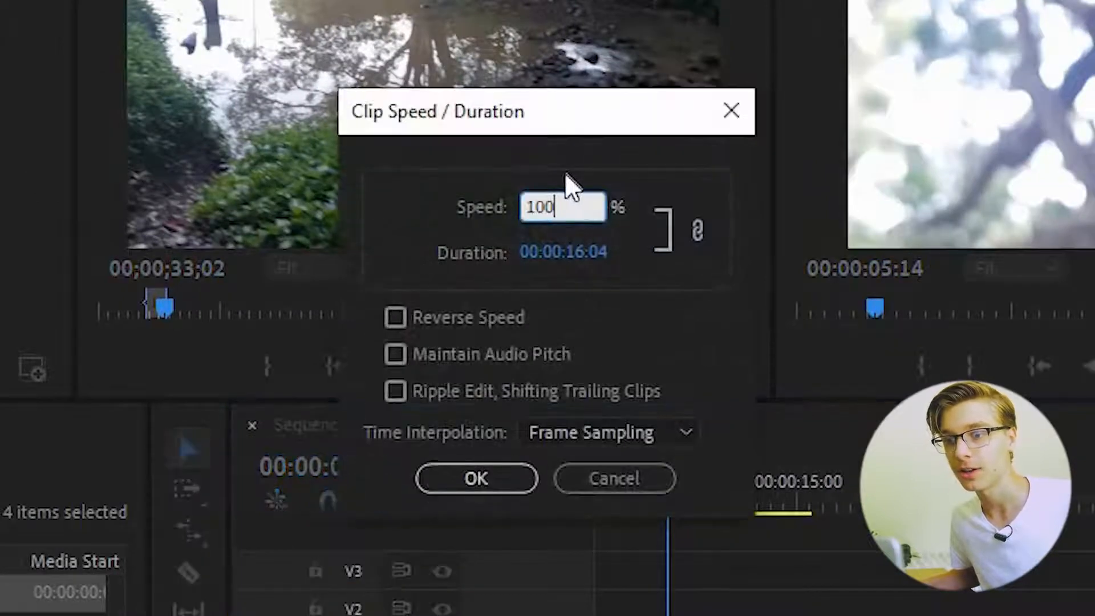
left_click(395, 318)
left_click(498, 473)
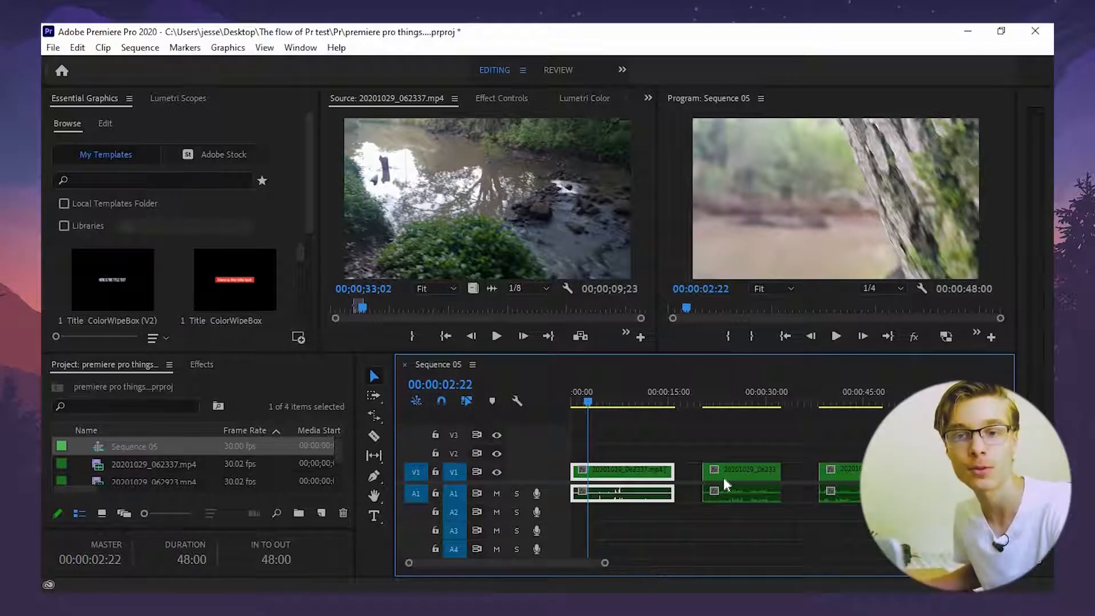
left_click(697, 239)
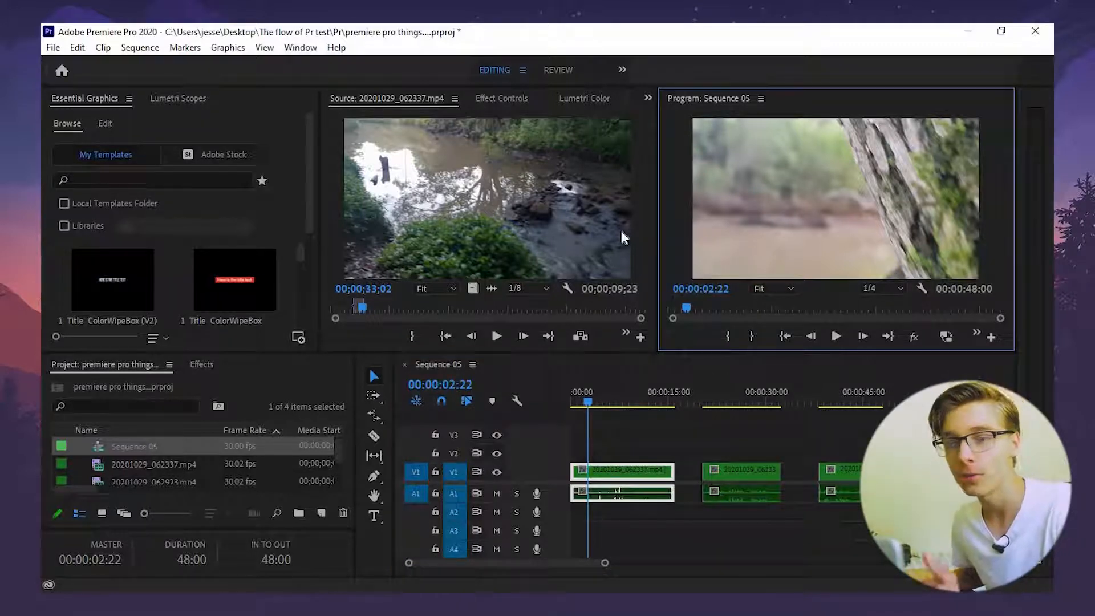
Step: Add a text layer reading "text here" over the video frame at 00:00:02:22 with the Type tool
left_click(653, 431)
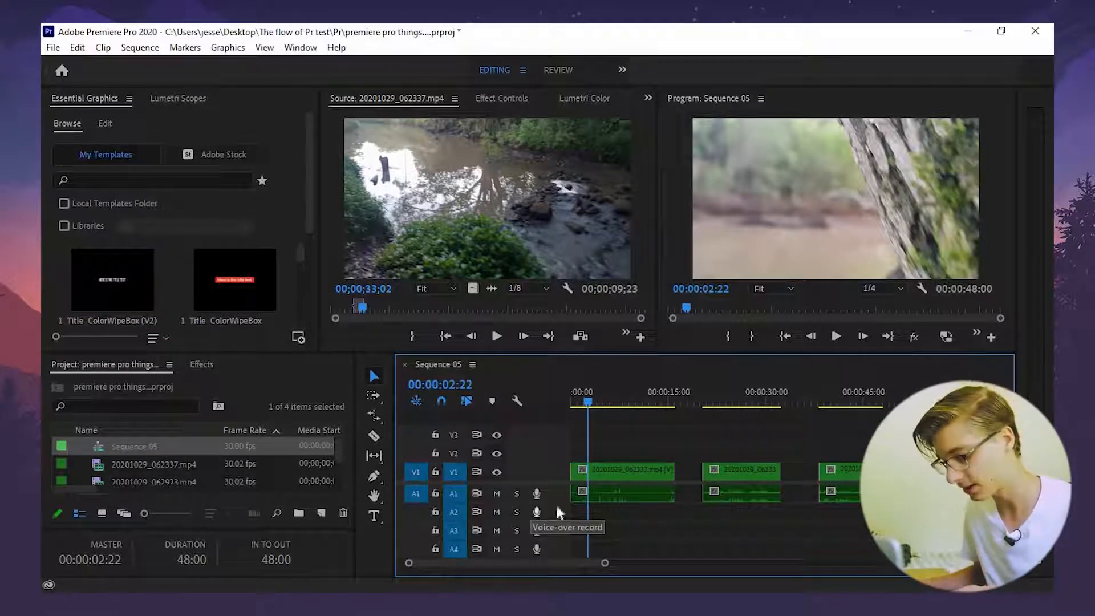
key("t")
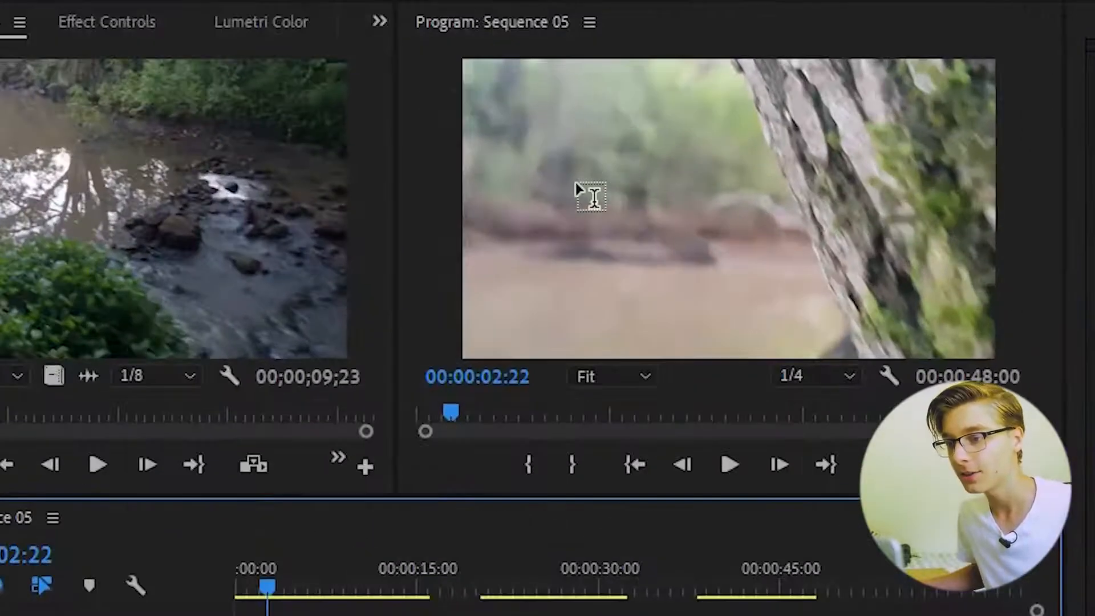
left_click(572, 185)
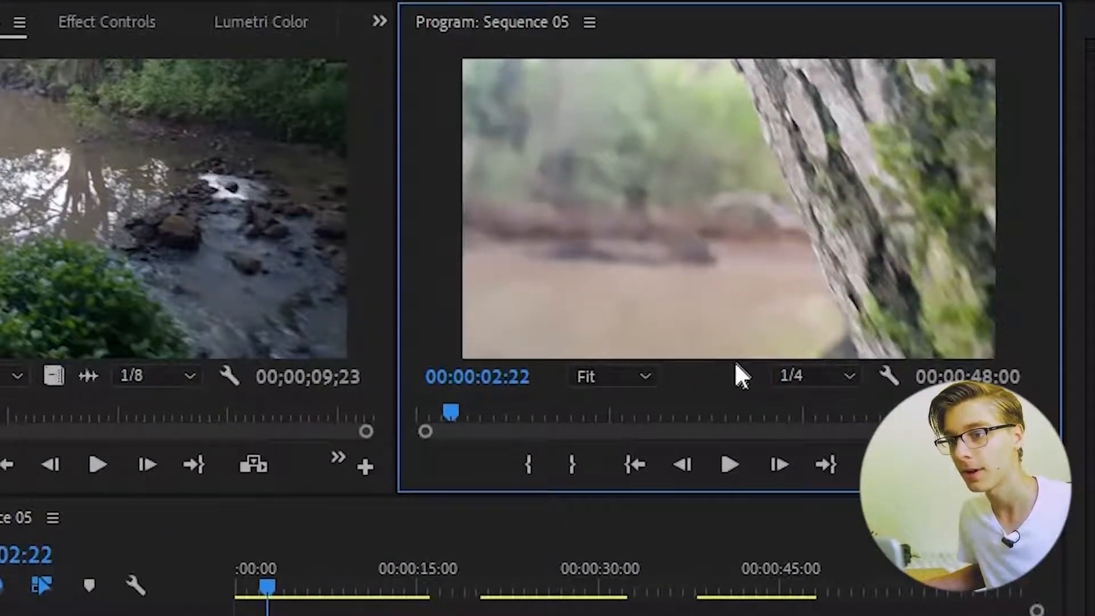
type("text here")
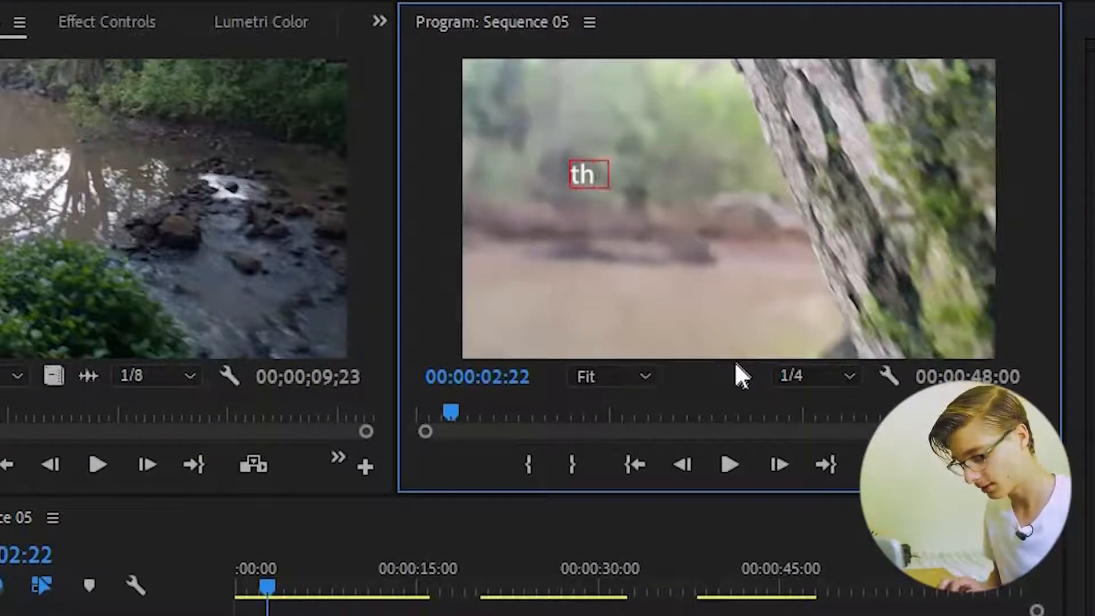
left_click(335, 615)
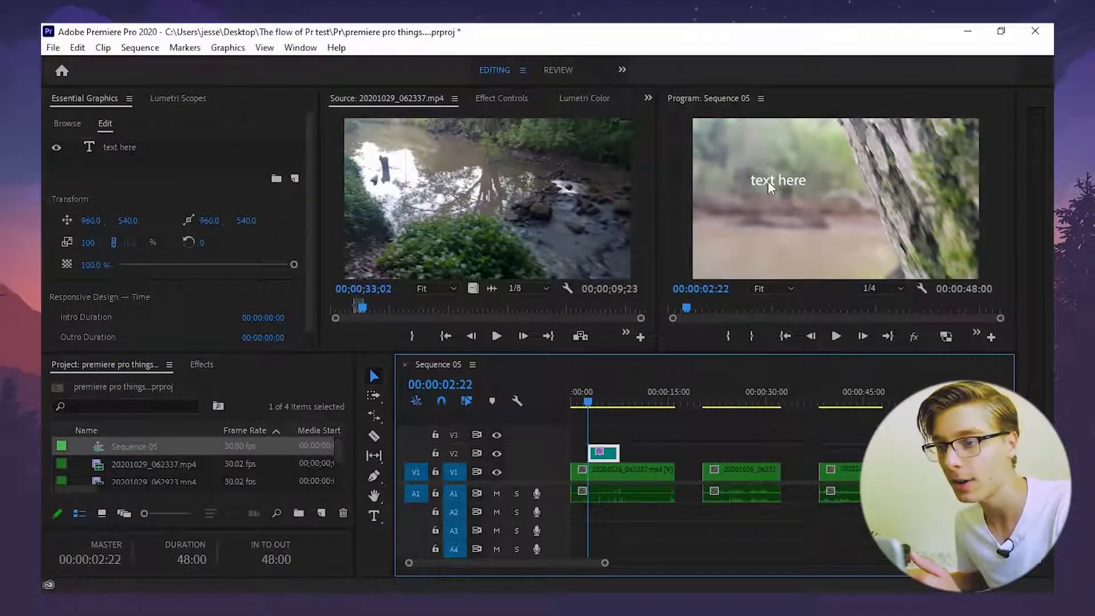
Step: Change the font of the "text here" layer to Bebas Neue
left_click(770, 185)
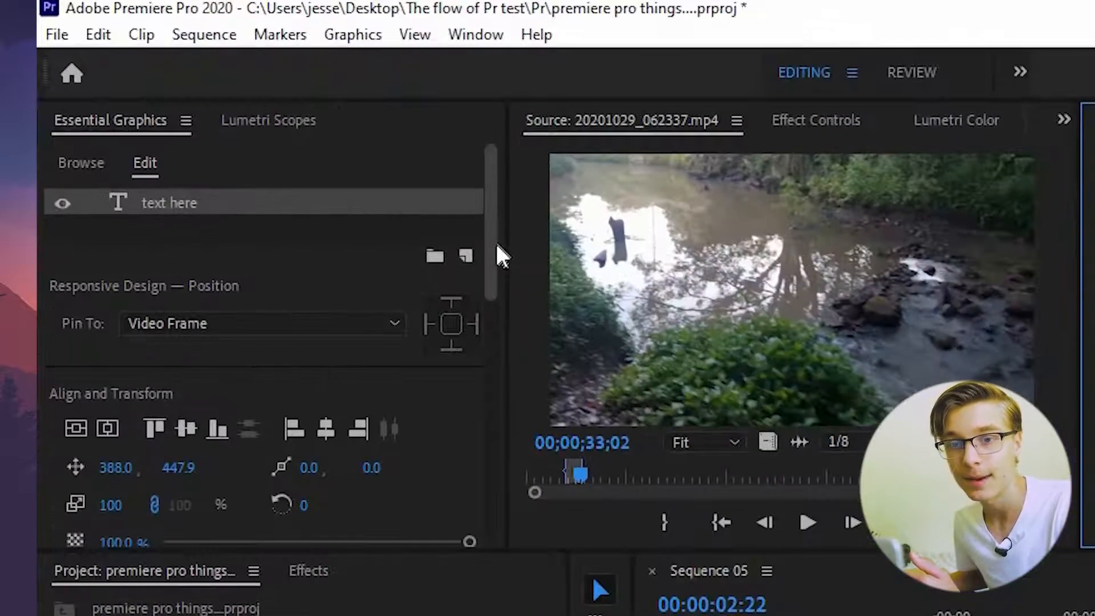
scroll(313, 200, "down", 4)
scroll(494, 278, "up", 1)
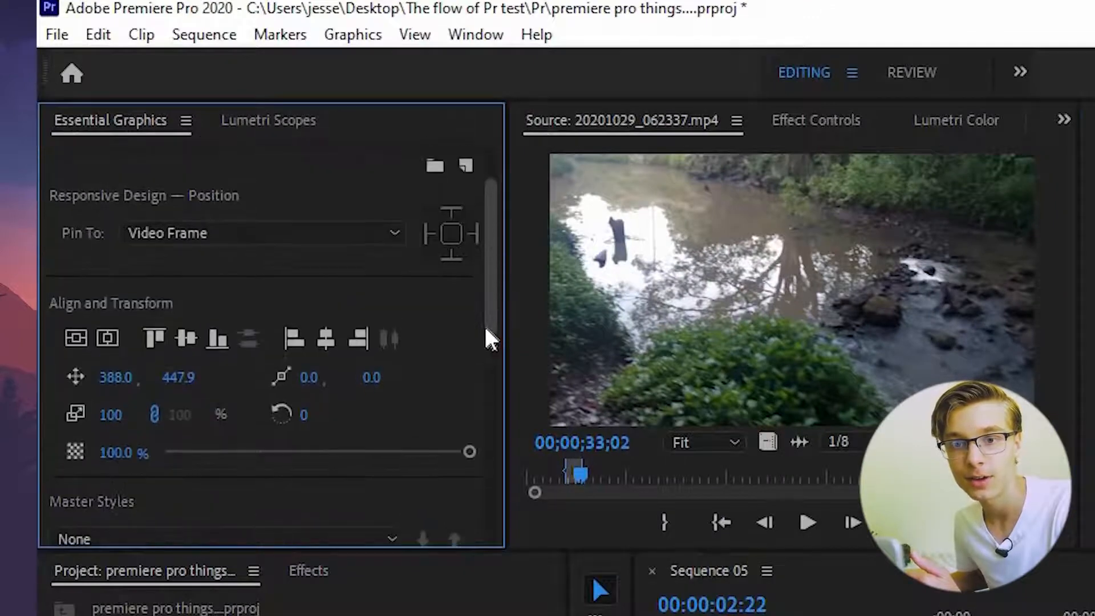
scroll(485, 325, "down", 5)
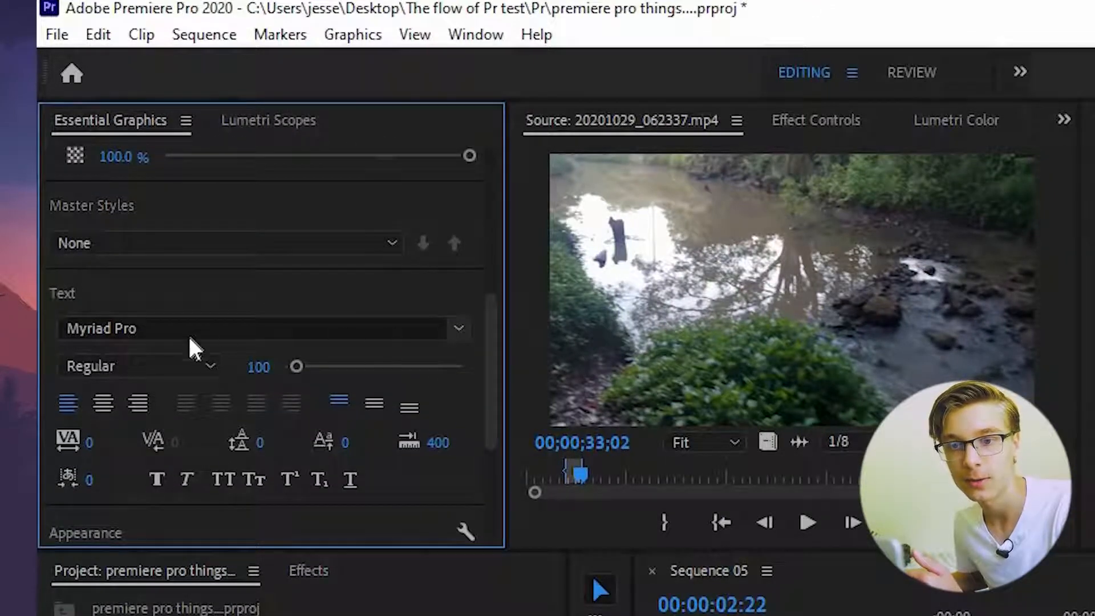
left_click(181, 326)
left_click(163, 358)
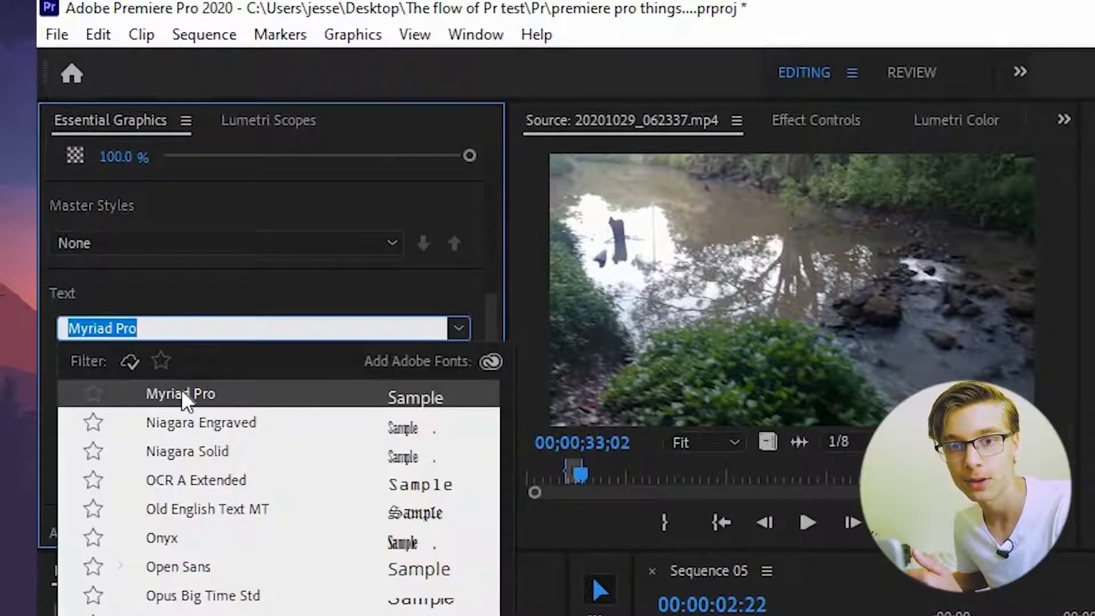
key("Escape")
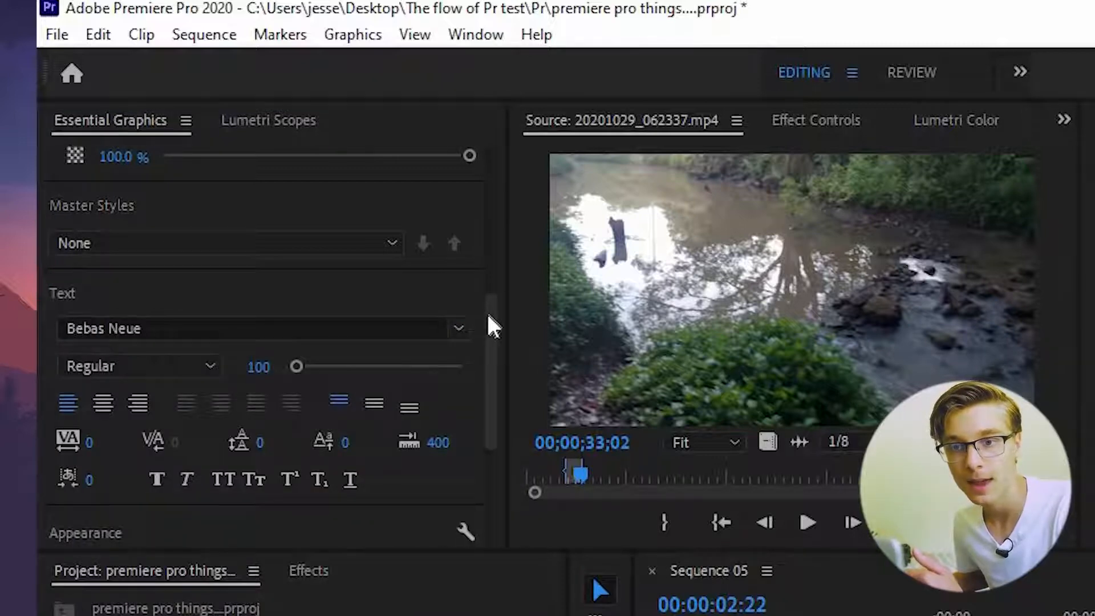
Step: Enlarge the text to a font size of about 418 and centre it vertically and horizontally in the frame
left_click_drag(489, 326, 487, 359)
left_click(312, 273)
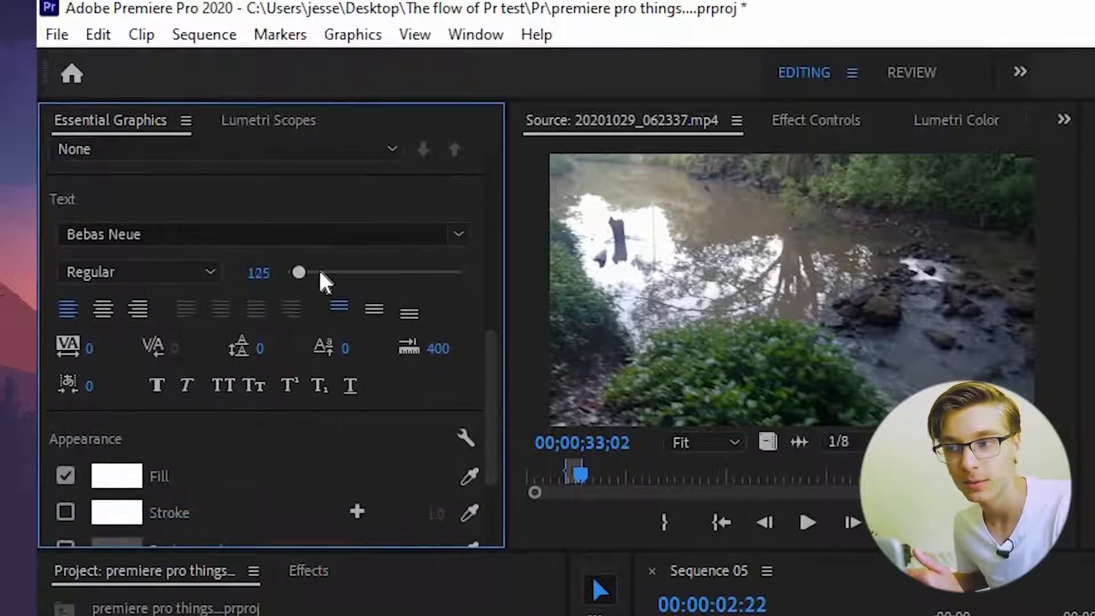
left_click_drag(319, 272, 329, 272)
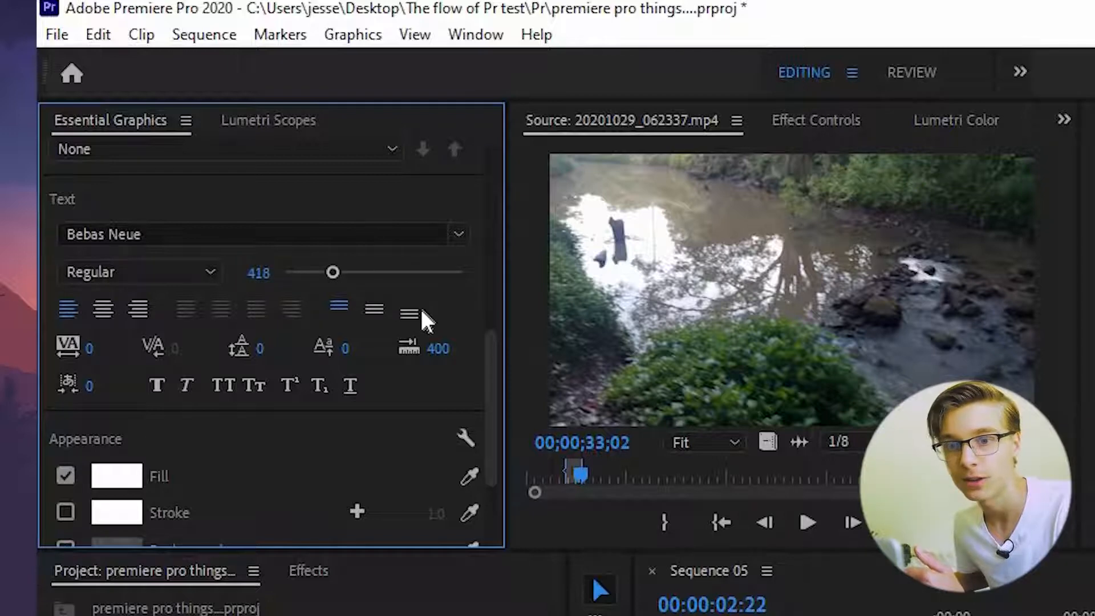
left_click_drag(494, 334, 494, 231)
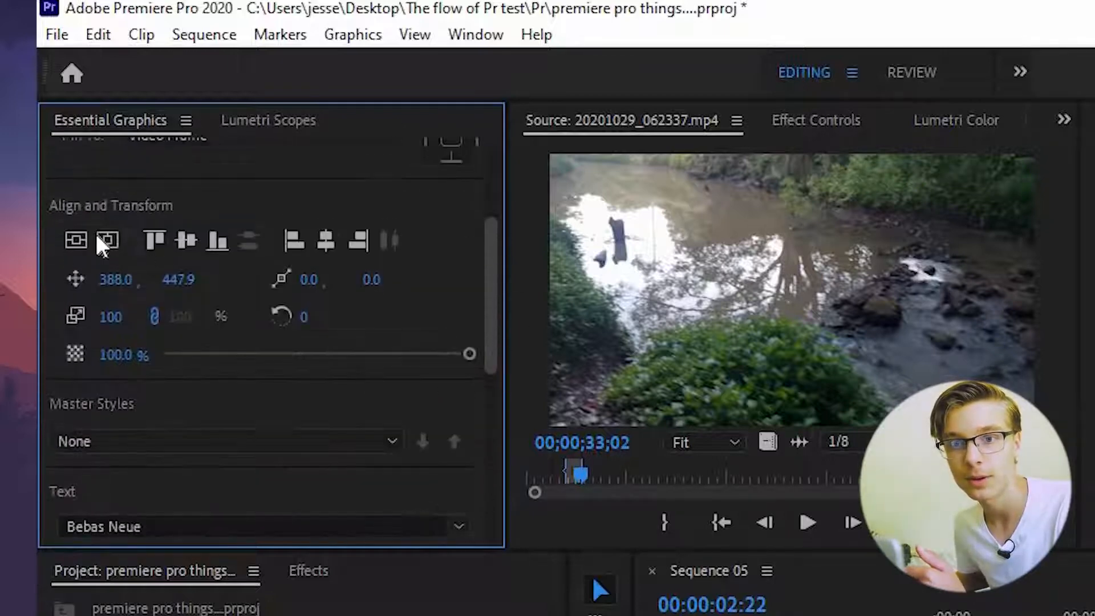
left_click(95, 241)
left_click(84, 242)
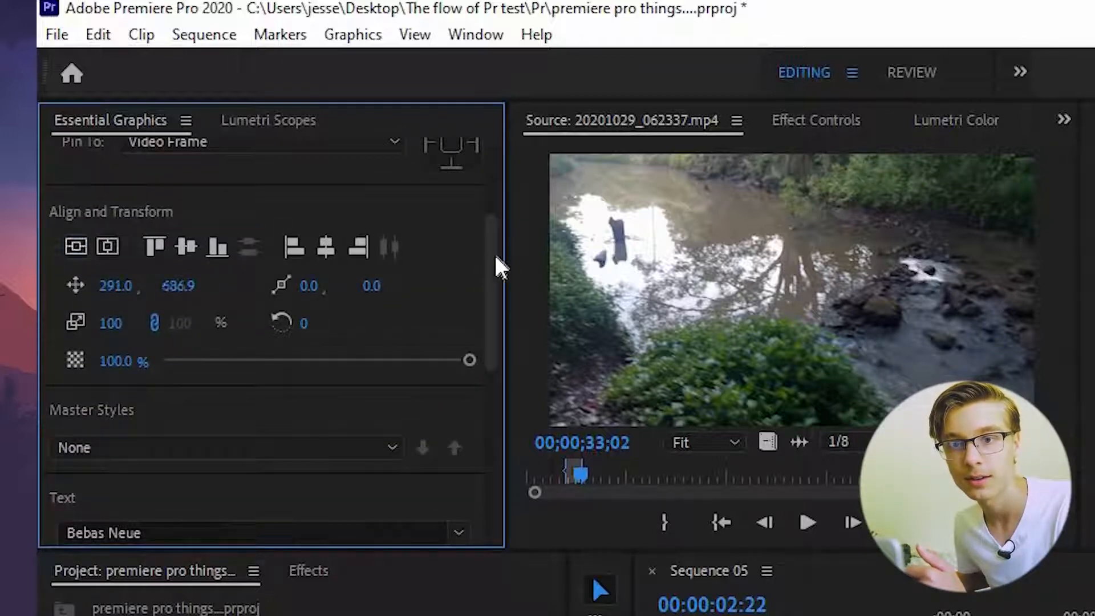
scroll(469, 399, "down", 6)
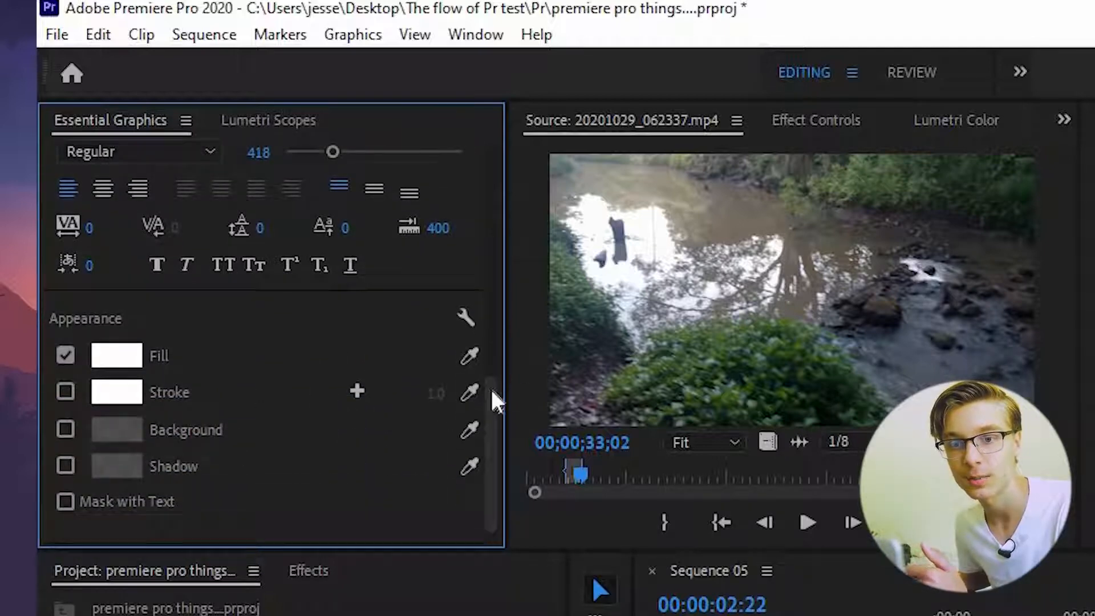
scroll(495, 327, "up", 5)
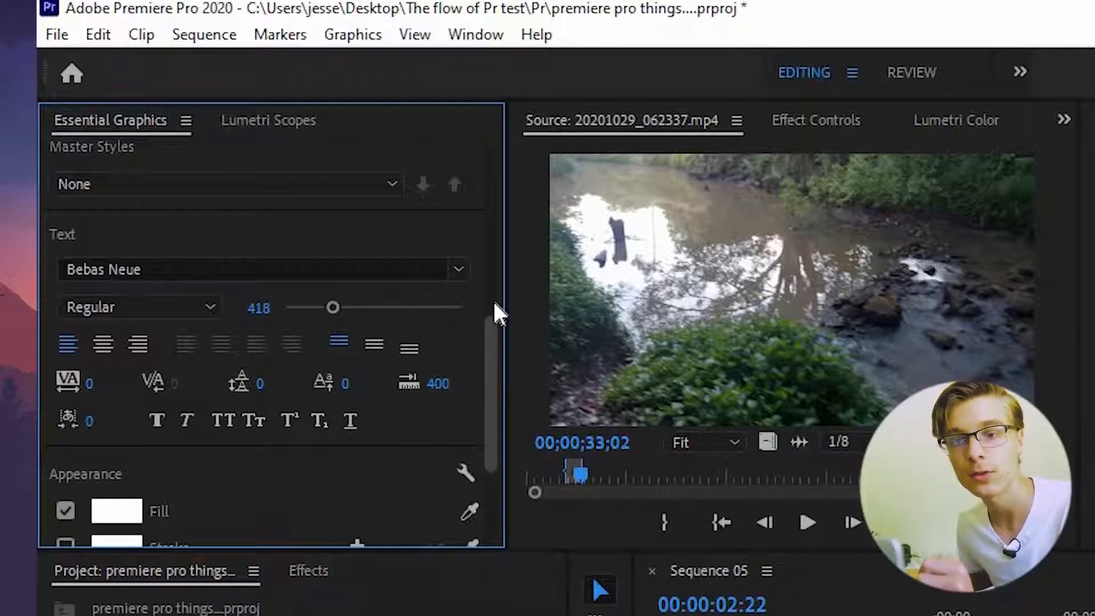
scroll(495, 312, "up", 10)
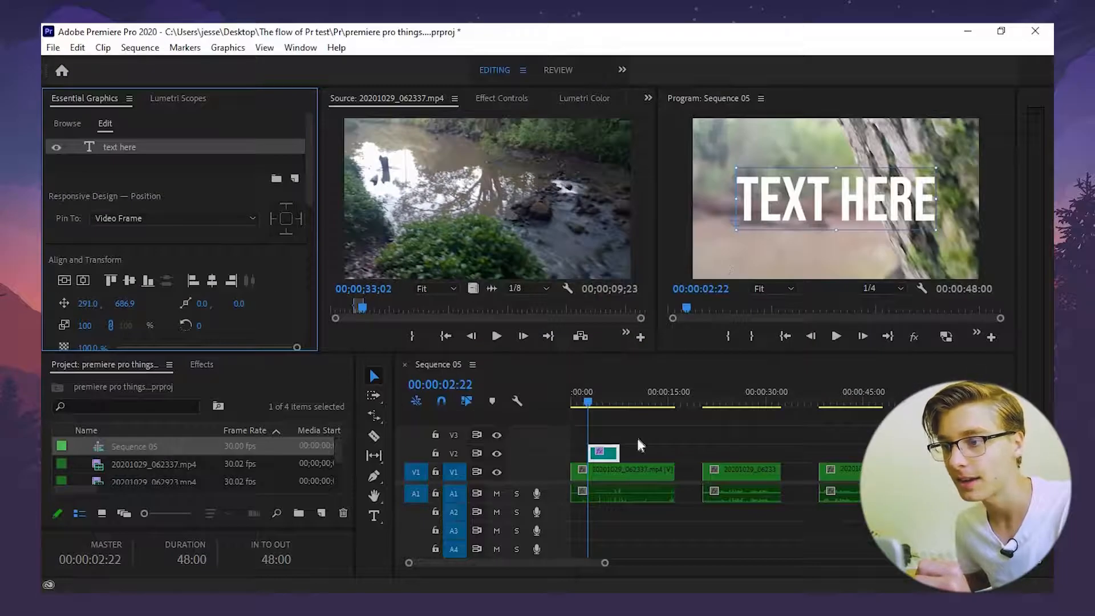
Step: Show the text graphic's effect controls, widening the panel and its keyframe timeline
left_click(617, 461)
left_click(609, 454)
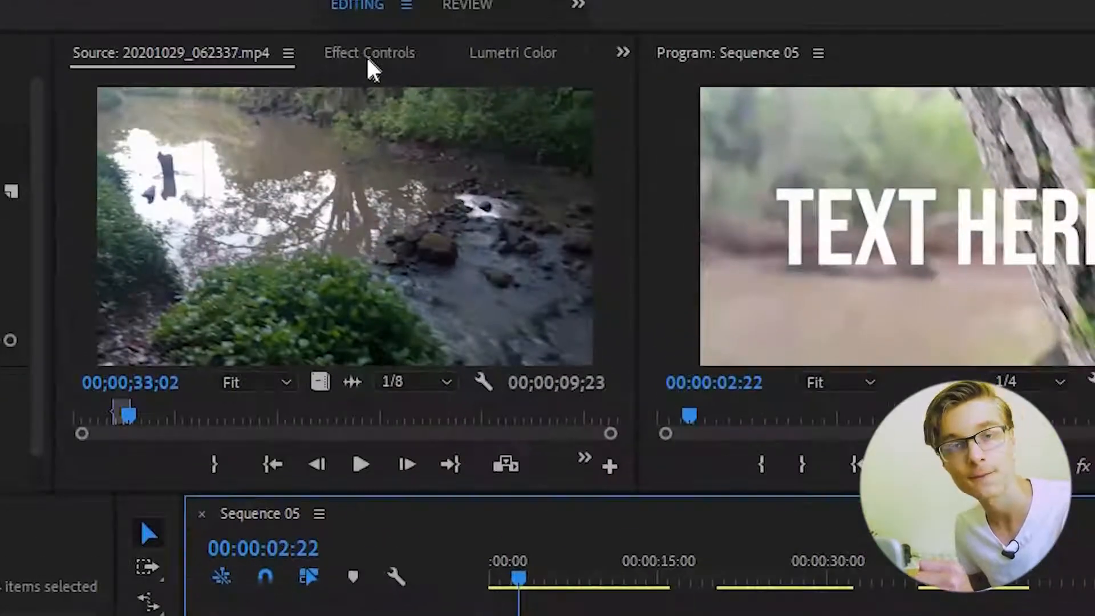
left_click(500, 99)
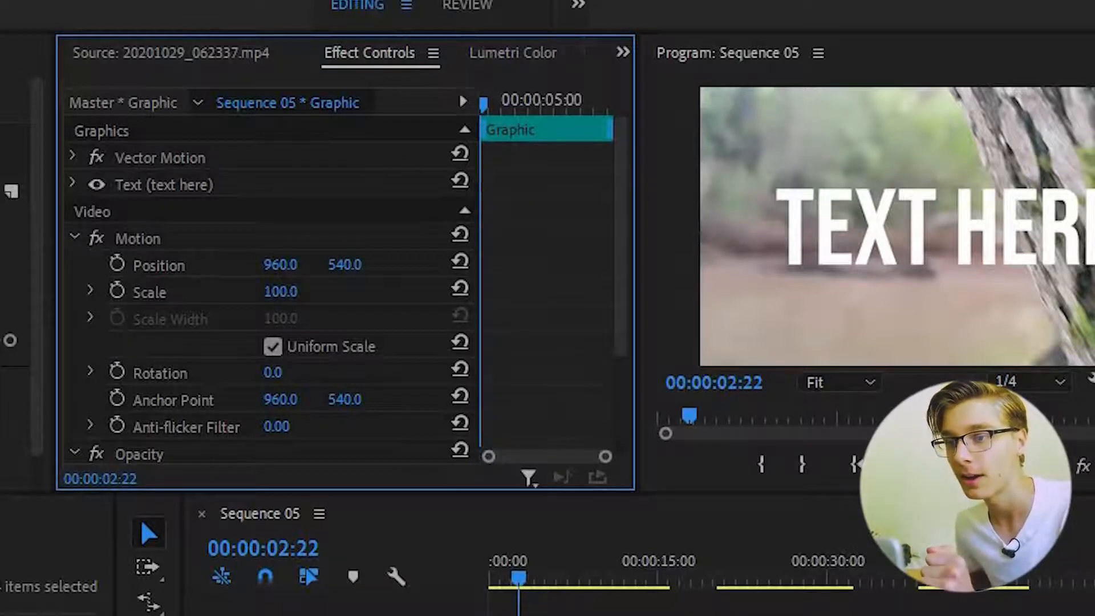
left_click_drag(57, 176, 5, 176)
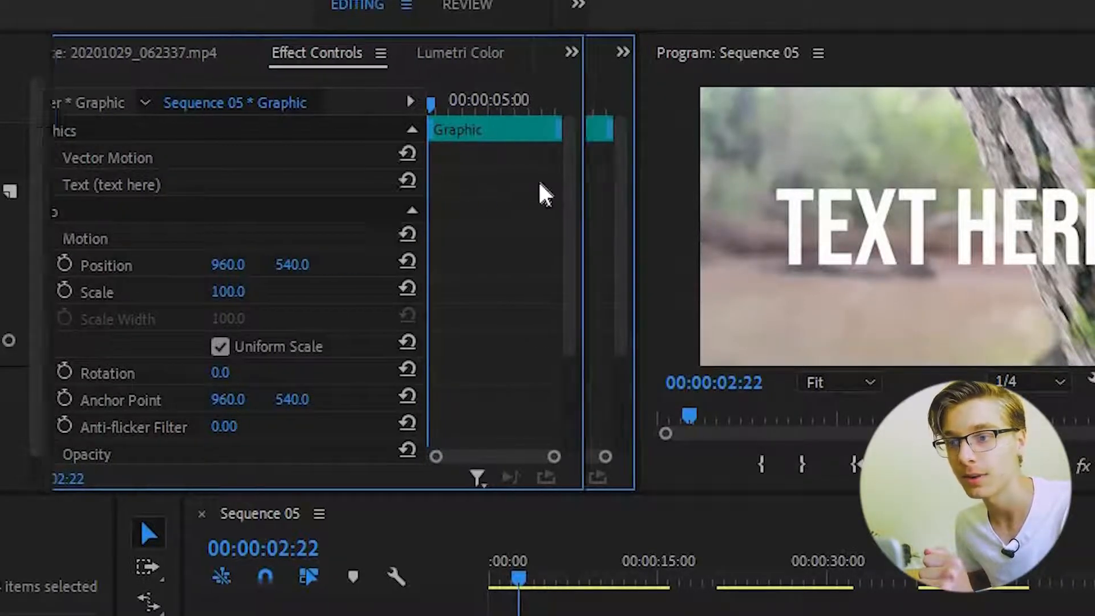
left_click_drag(455, 201, 402, 205)
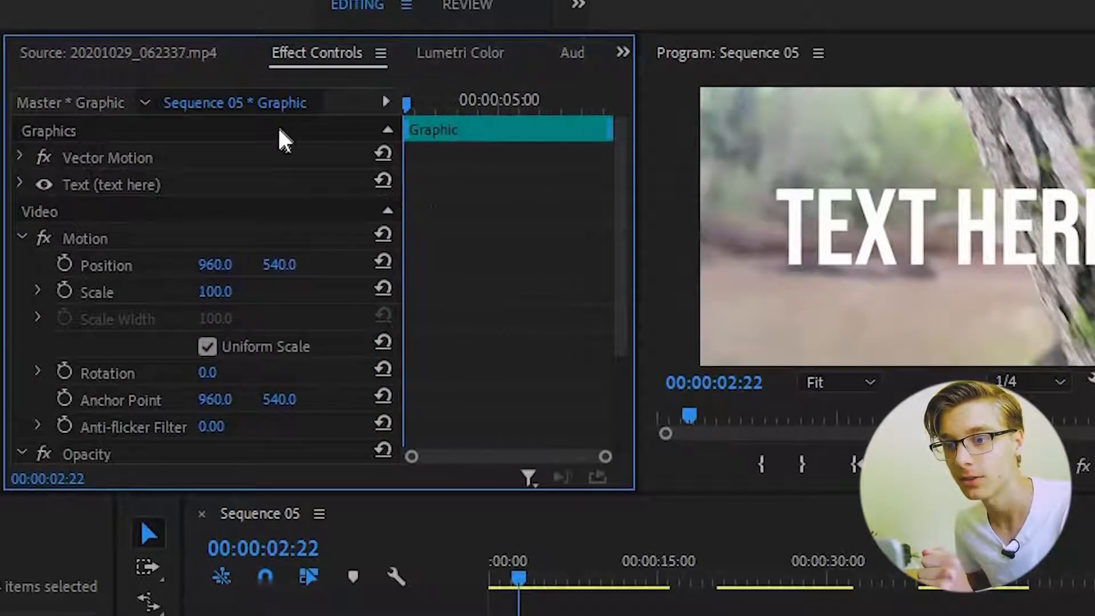
Step: Enable Position keyframing for the text graphic at 00:00:02:22 and add a second Position keyframe at 00:00:02:25
left_click(67, 263)
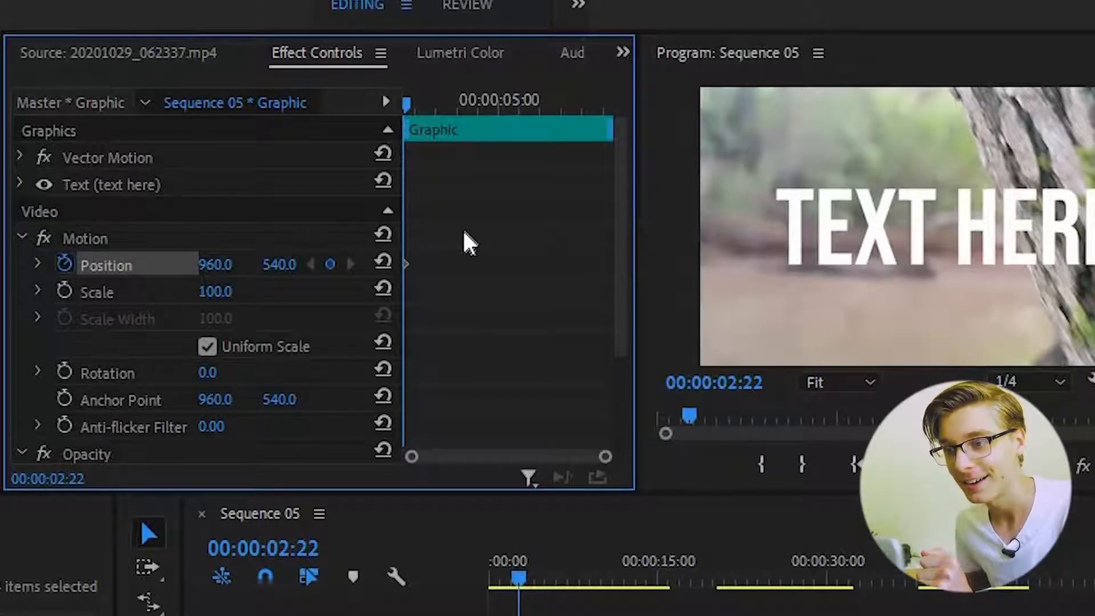
key("Right")
key("Right")
key("Right")
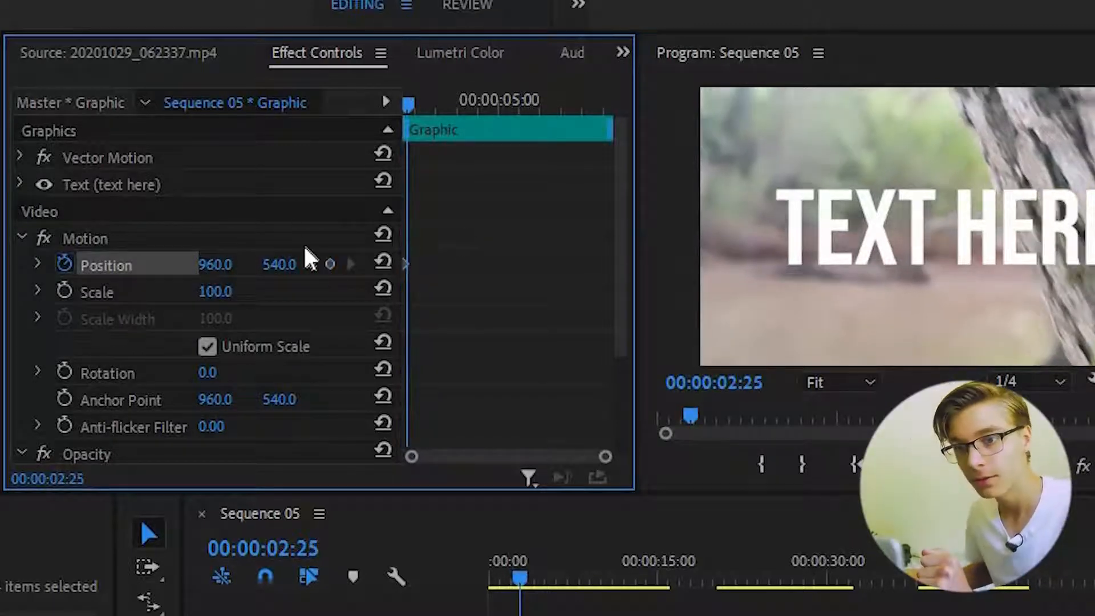
left_click(331, 265)
Step: Set the first Position keyframe's horizontal value to -773 and play the text's slide-in
left_click(91, 238)
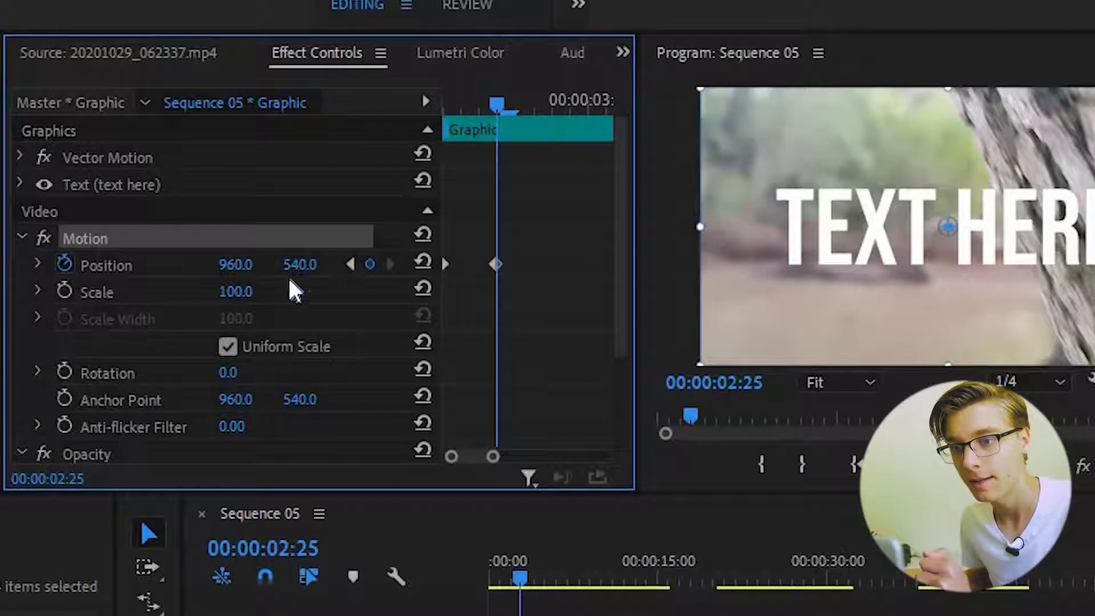
left_click(350, 264)
left_click_drag(235, 265, 2, 265)
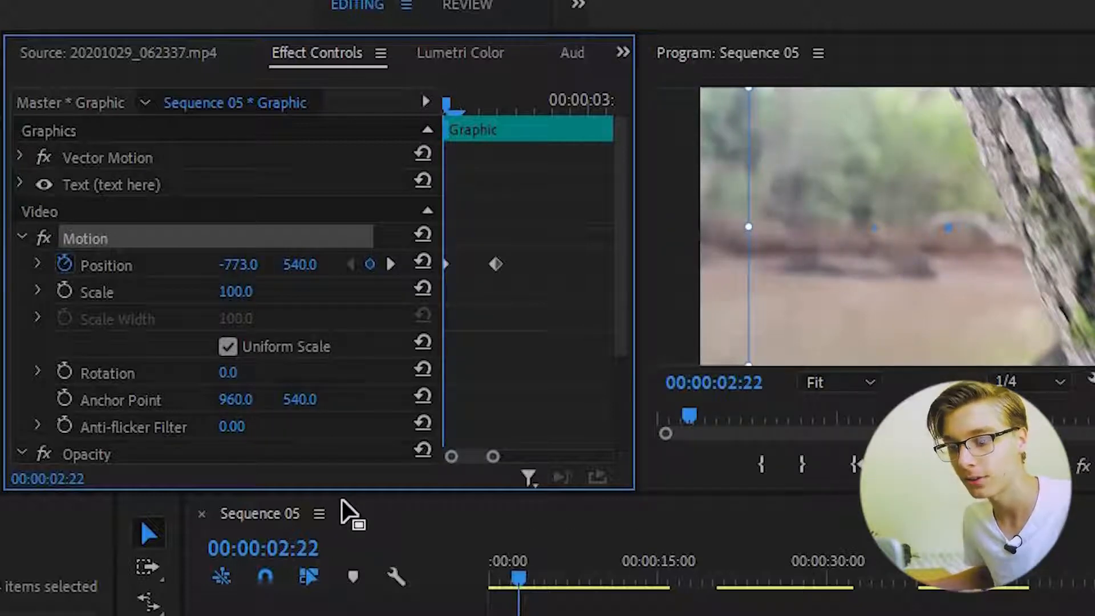
key("space")
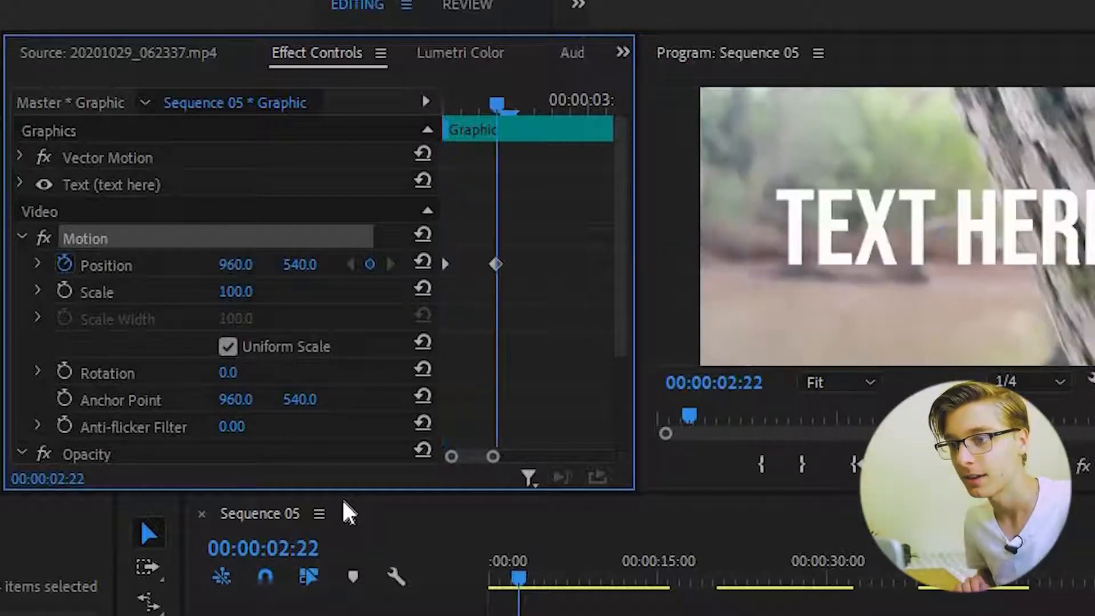
Step: Move the second Position keyframe to about 00:00:03:01 and play the slowed slide-in from the start of the graphic
left_click(447, 106)
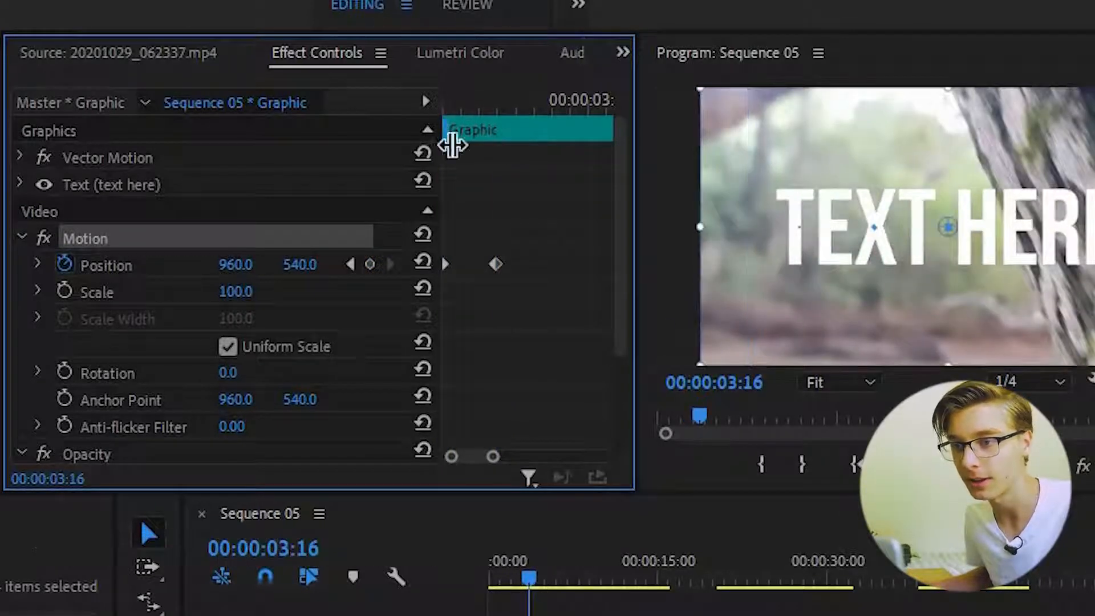
left_click_drag(494, 261, 612, 255)
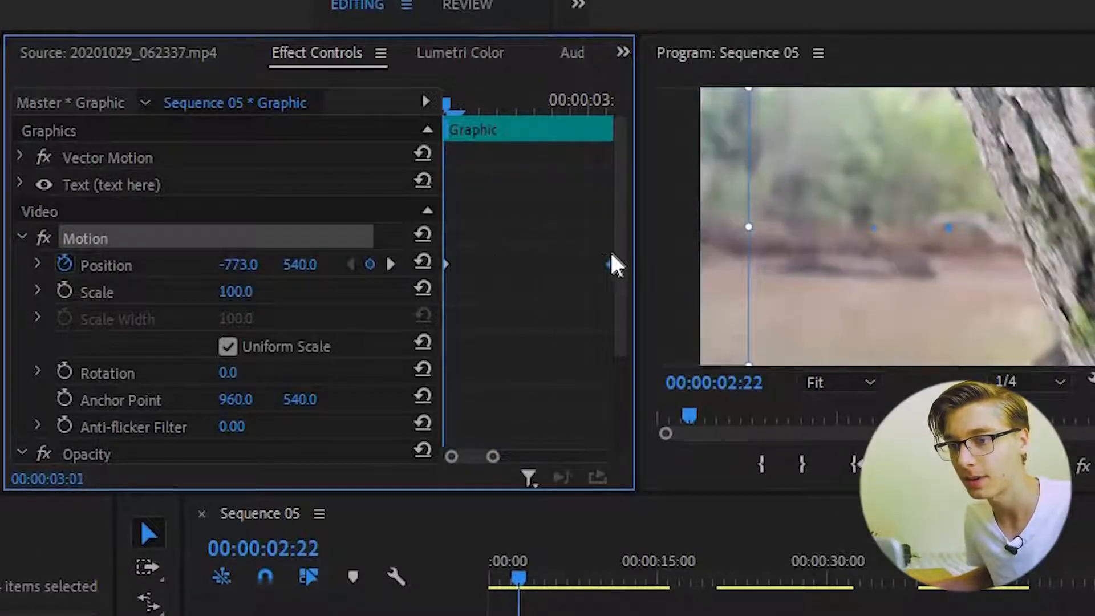
key("space")
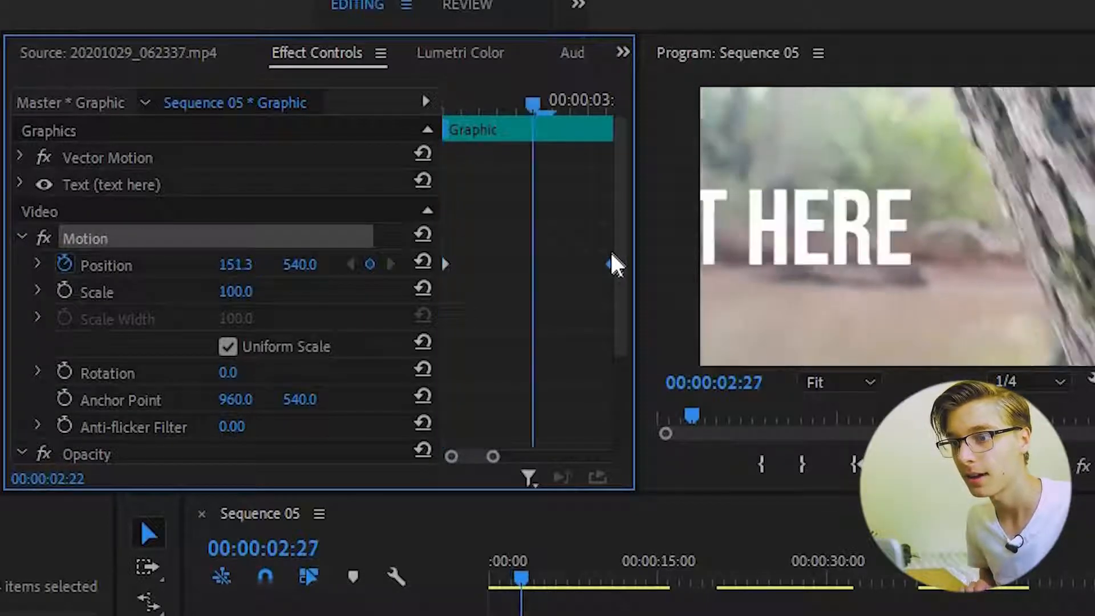
key("space")
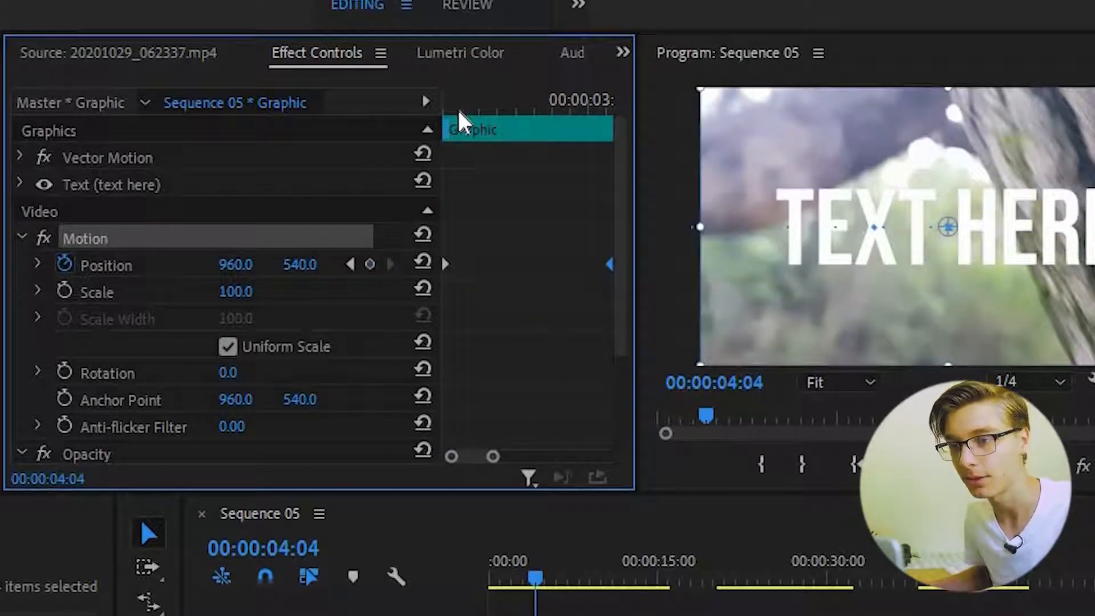
Step: Scrub the slide-in animation to 00:00:02:27 and zoom out the graphic's keyframe timeline
left_click_drag(458, 111, 532, 111)
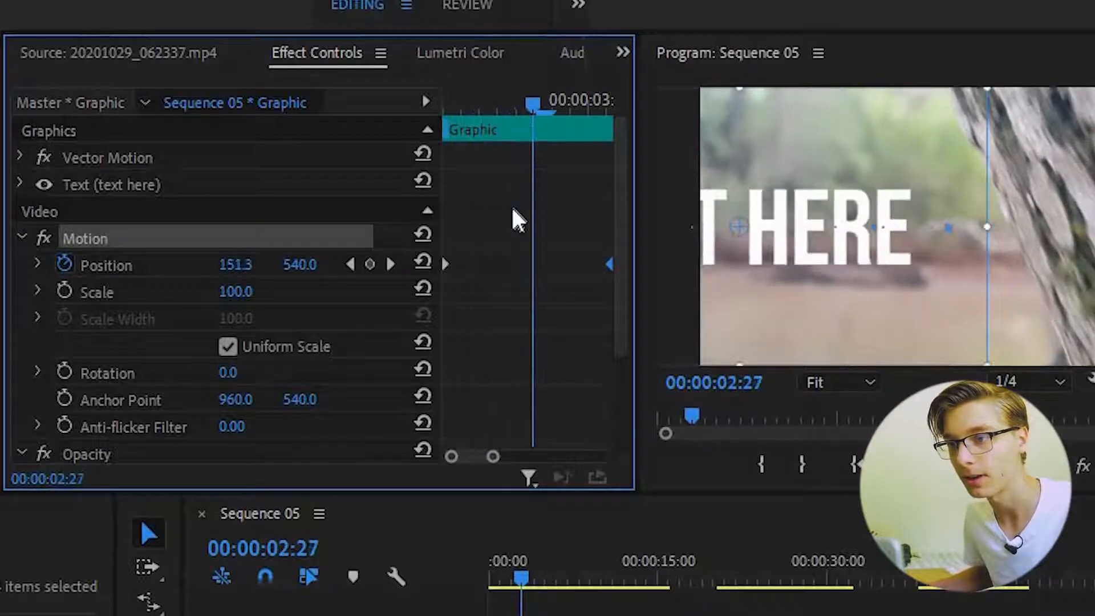
left_click(441, 458)
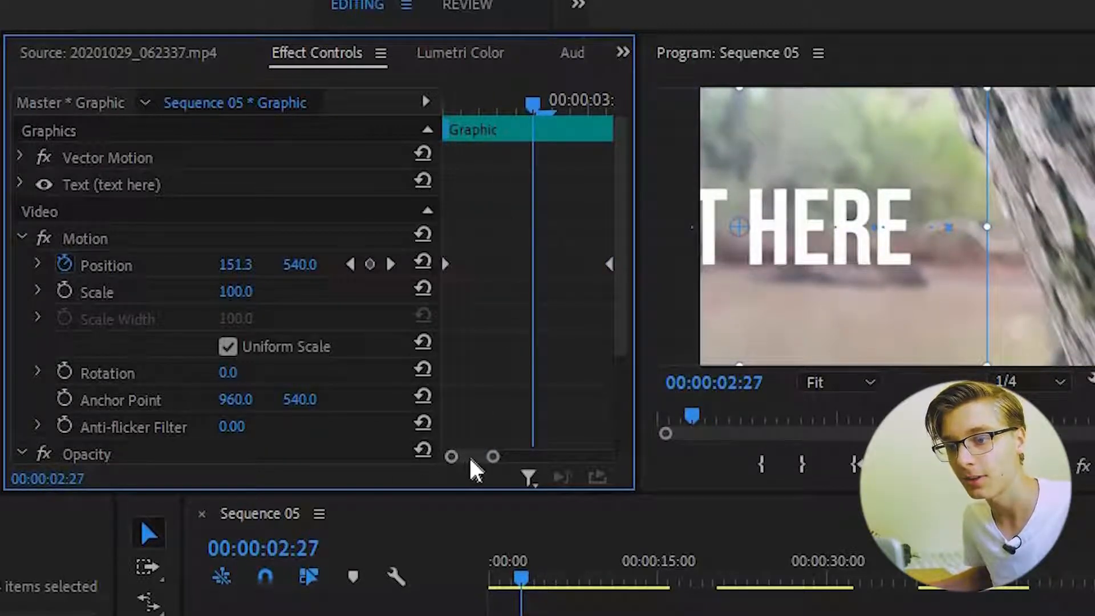
left_click_drag(478, 459, 397, 471)
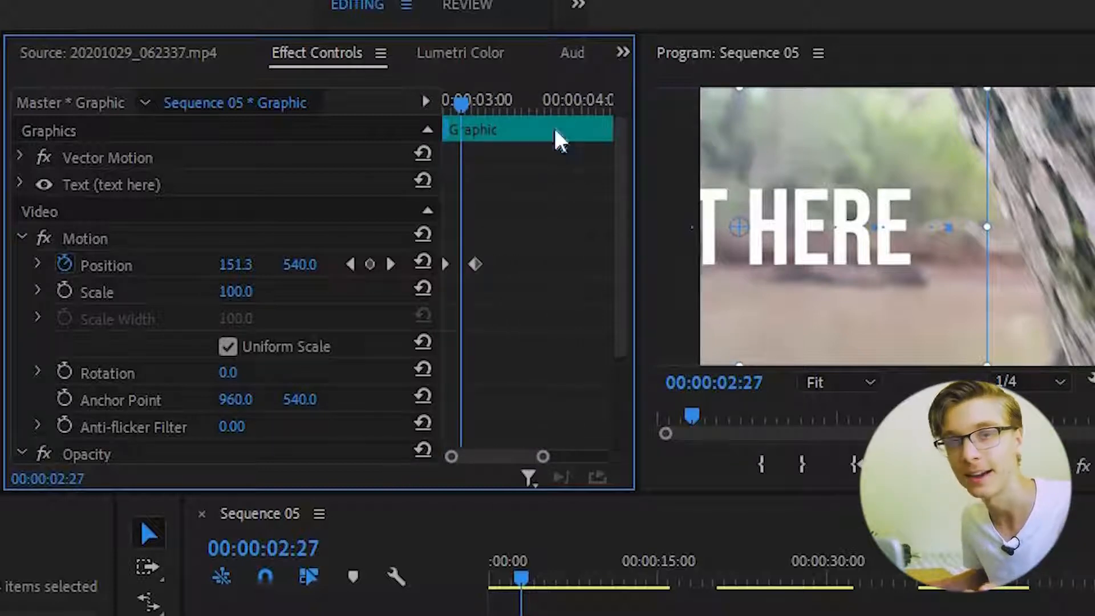
Step: Add Opacity keyframes to the text graphic: 100% at 00:00:03:07 and 0% at 00:00:03:17
scroll(198, 294, "down", 3)
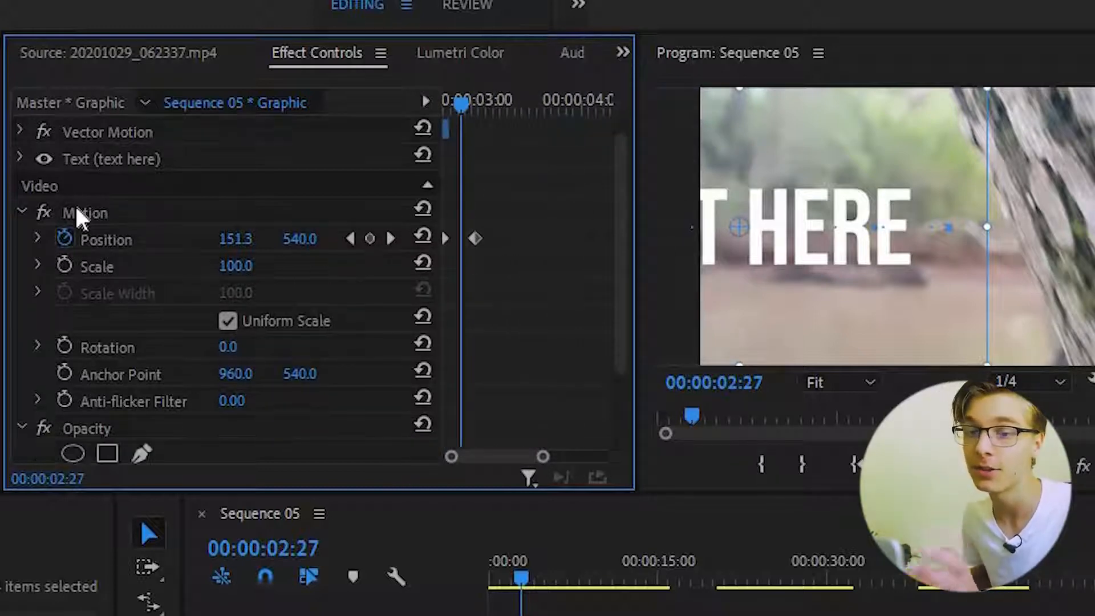
scroll(80, 308, "down", 1)
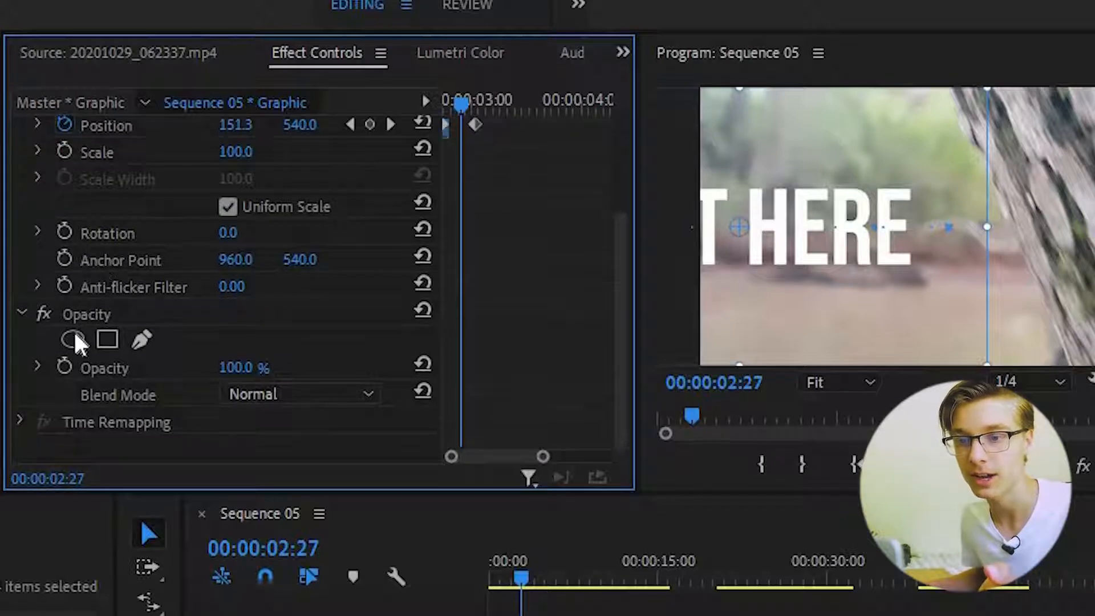
left_click(498, 102)
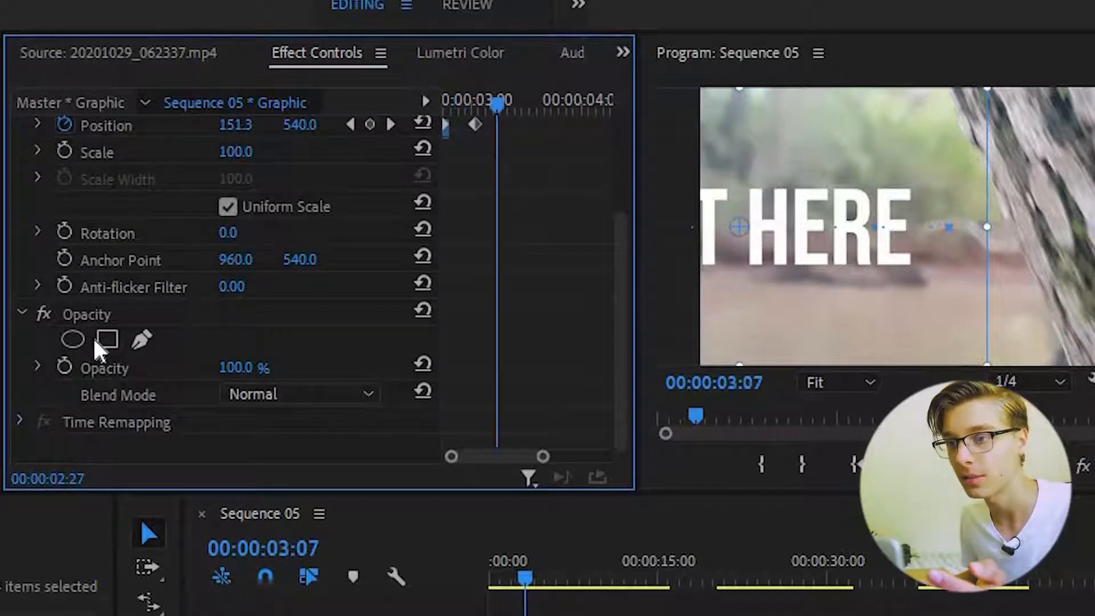
left_click(64, 367)
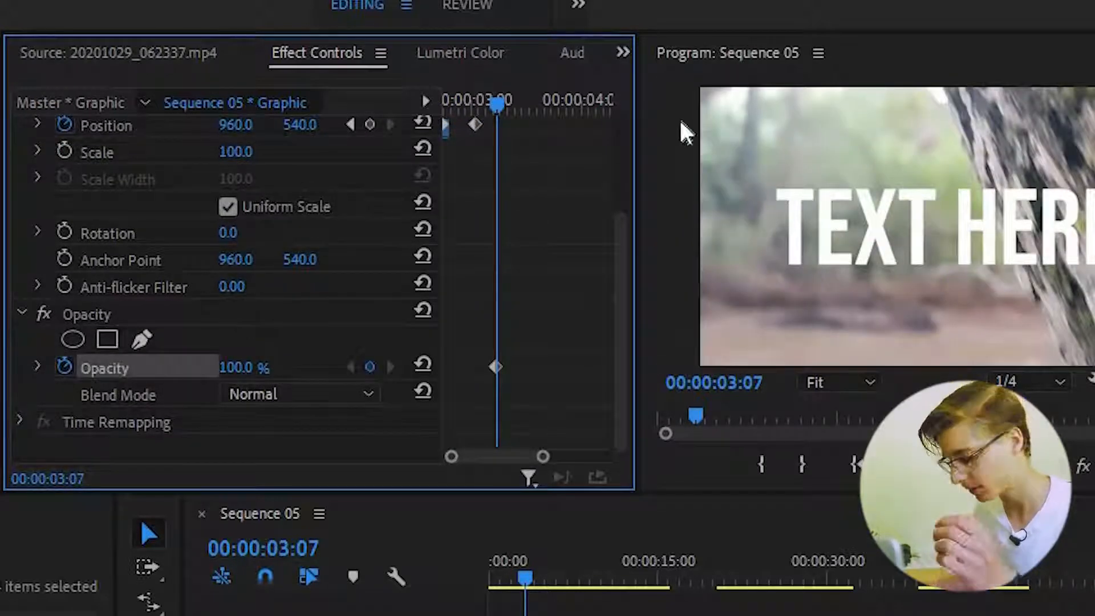
left_click(534, 100)
left_click_drag(245, 374, 154, 374)
Step: Play the text's opacity fade-out from 00:00:03:07 to 00:00:03:27
left_click(501, 109)
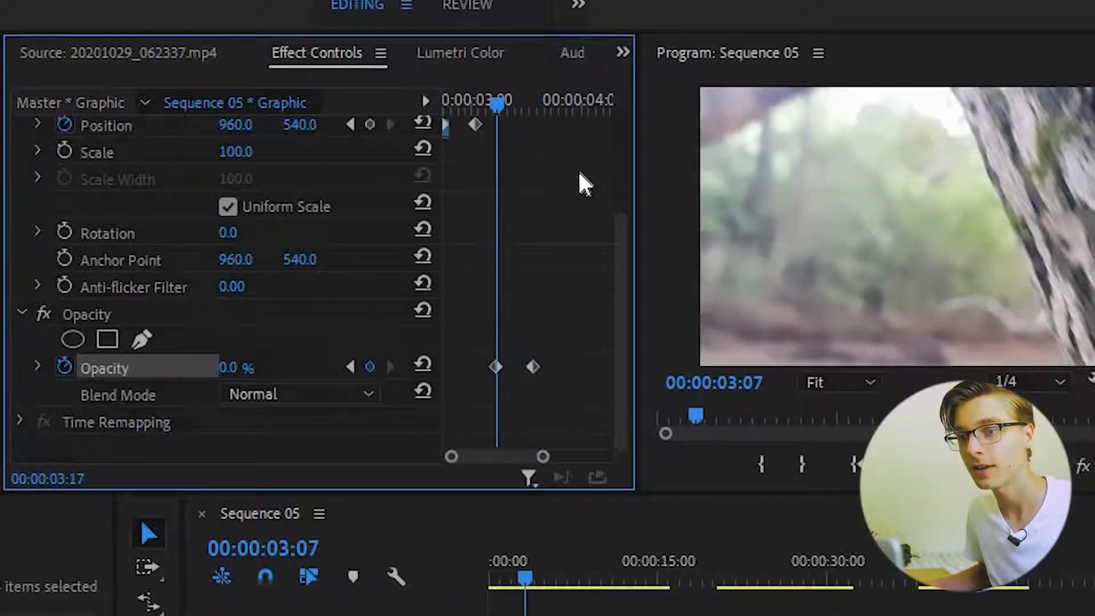
key("Right")
key("Right")
key("Right")
key("Right")
key("Right")
key("Right")
key("Right")
key("Right")
key("Right")
key("Right")
key("Right")
key("Right")
key("Right")
key("Right")
key("Right")
key("Right")
key("Right")
key("Right")
key("Right")
key("Right")
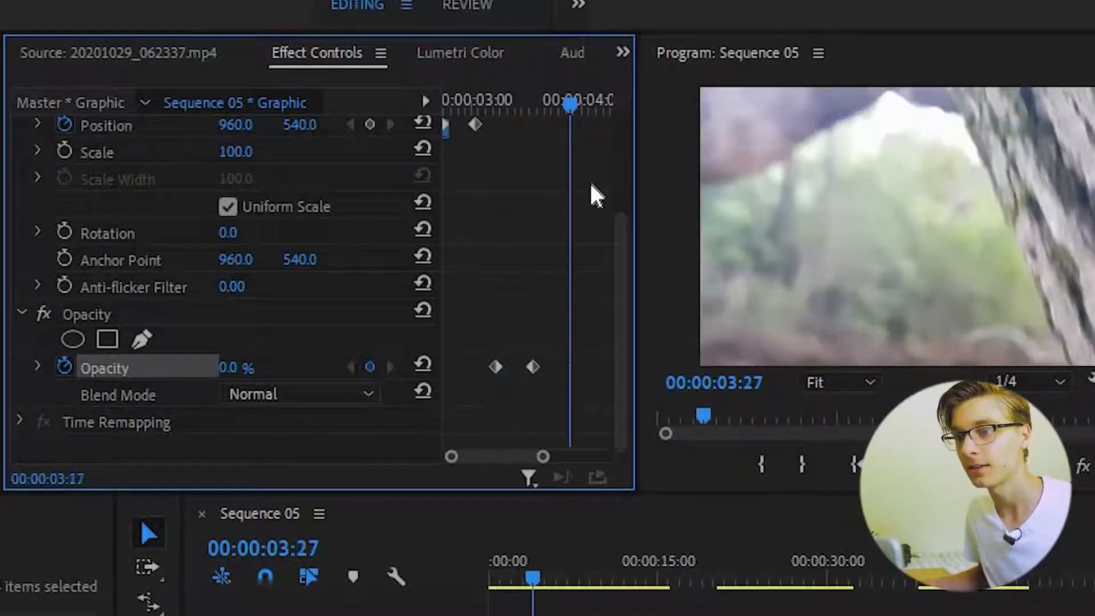
Step: Return the playhead to 00:00:03:06 and deselect the text graphic
left_click(524, 610)
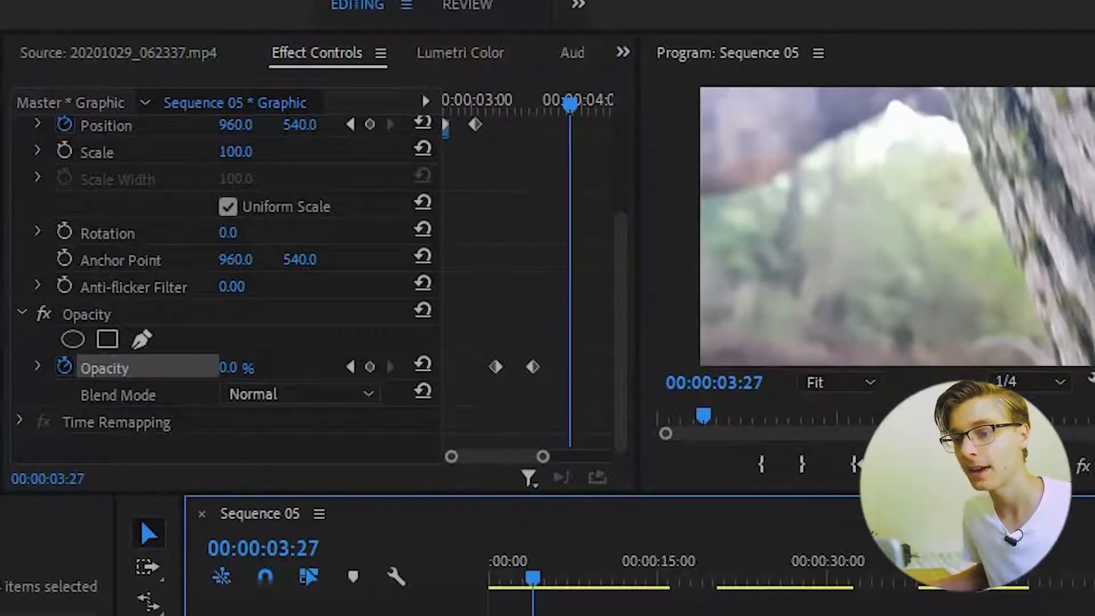
left_click_drag(533, 578, 517, 585)
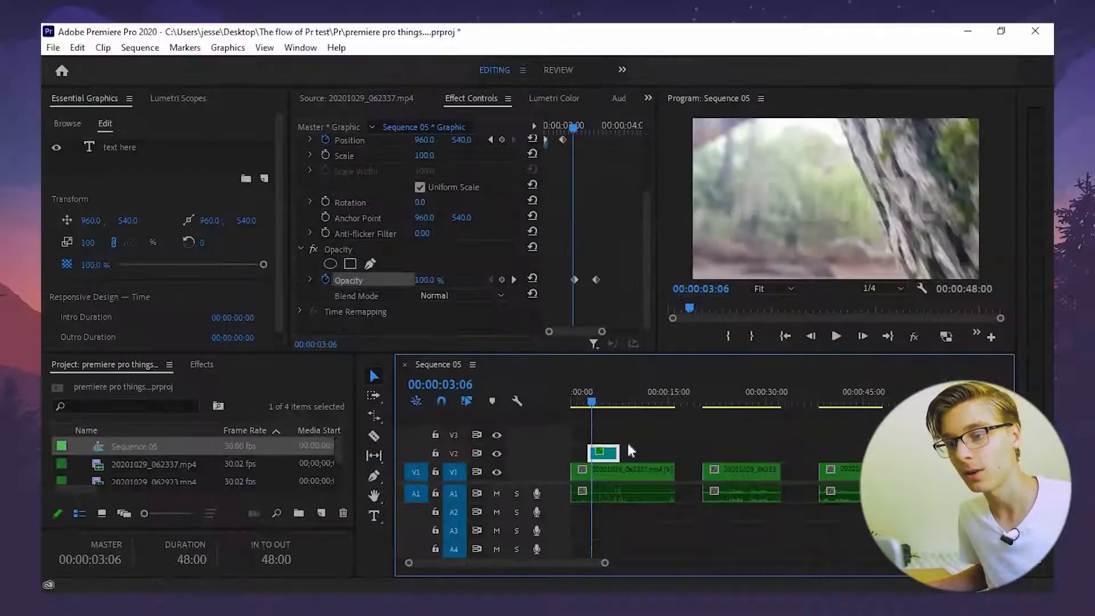
left_click(628, 449)
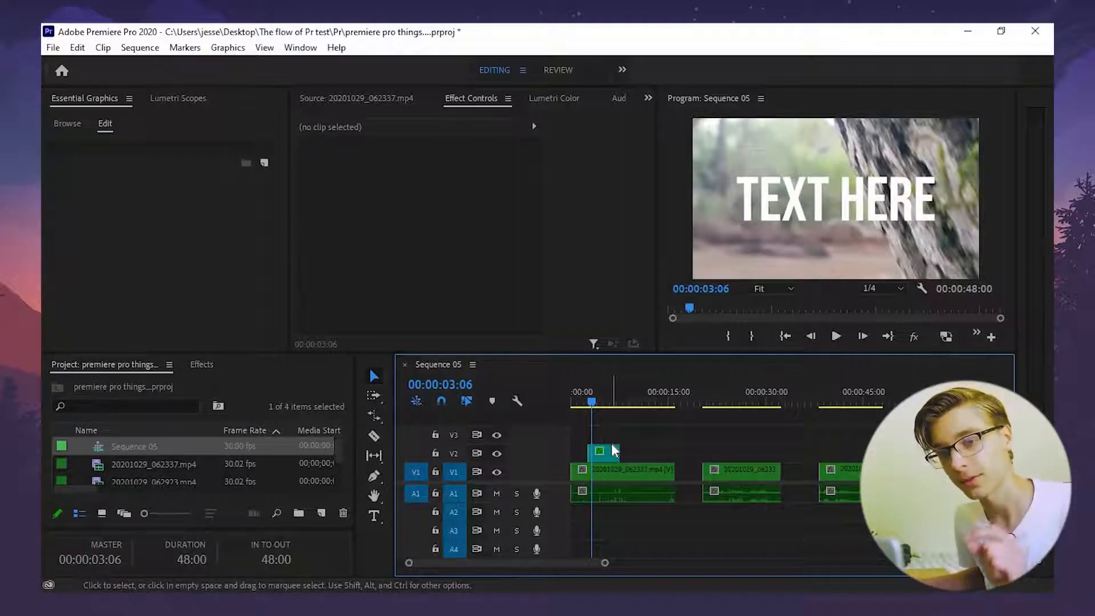
Step: Browse the motion graphics templates and place the first 1_Title_ColorWipeBox title on V2 from 00:00:10:12, ending where the second clip starts
left_click(67, 124)
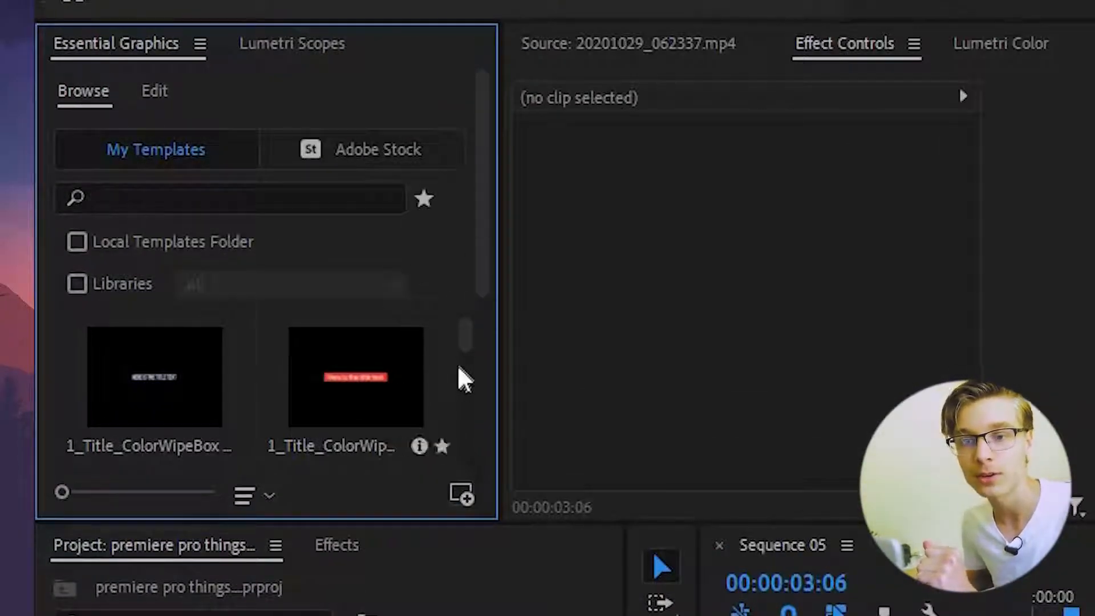
scroll(465, 362, "down", 3)
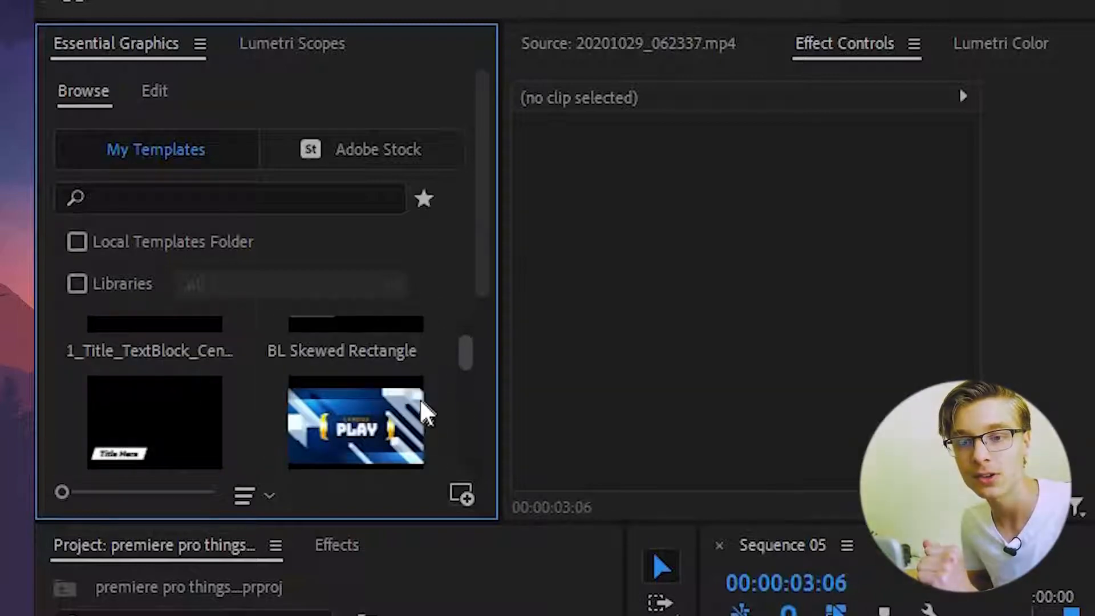
scroll(464, 376, "down", 2)
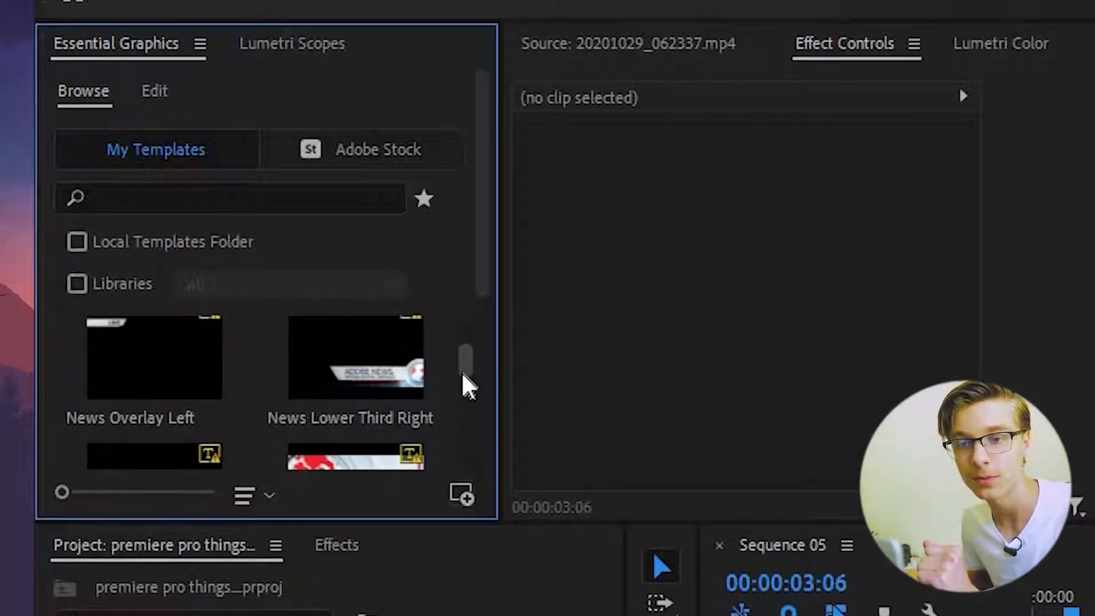
scroll(406, 412, "down", 2)
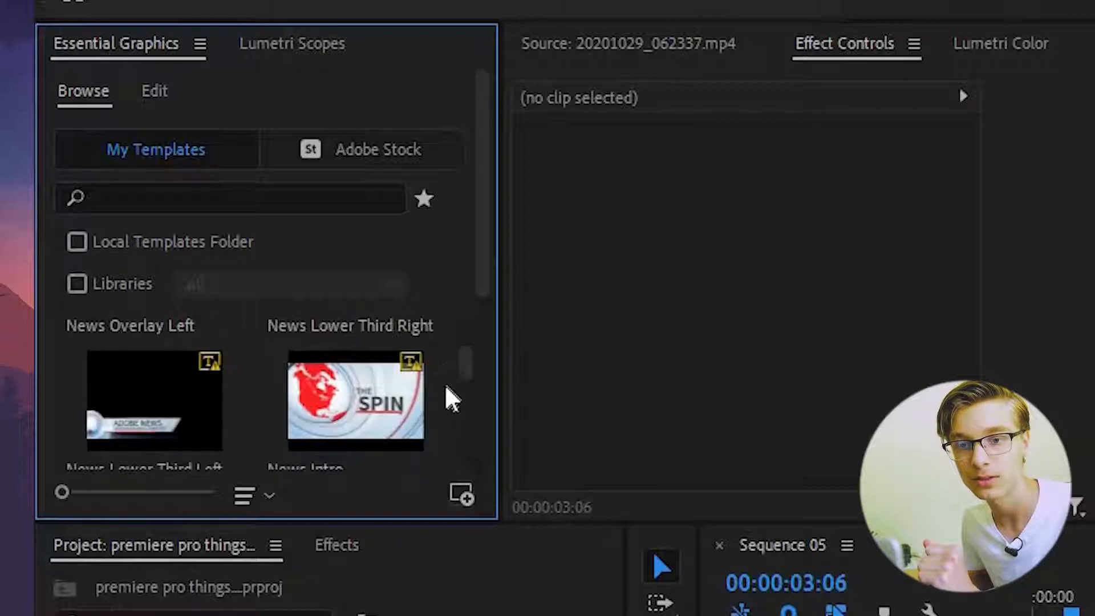
left_click_drag(464, 360, 469, 325)
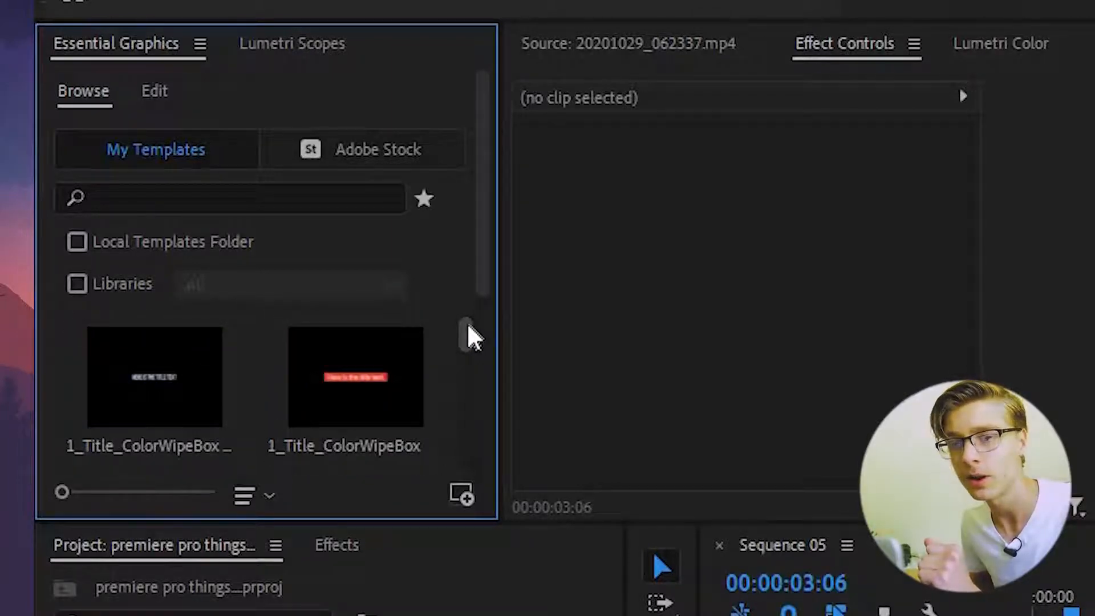
mouse_move(411, 362)
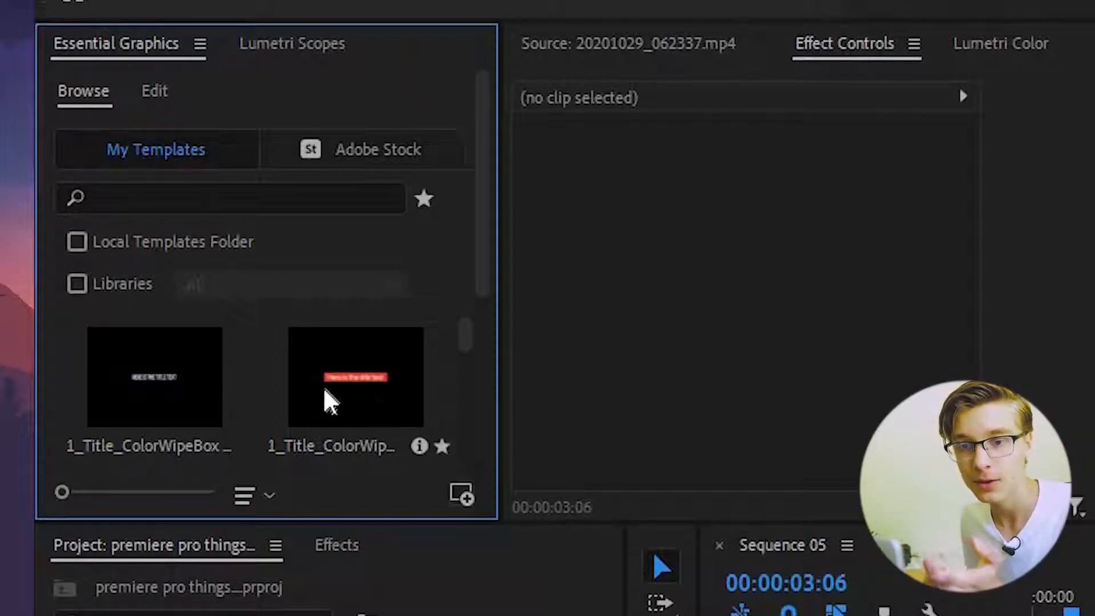
left_click(333, 372)
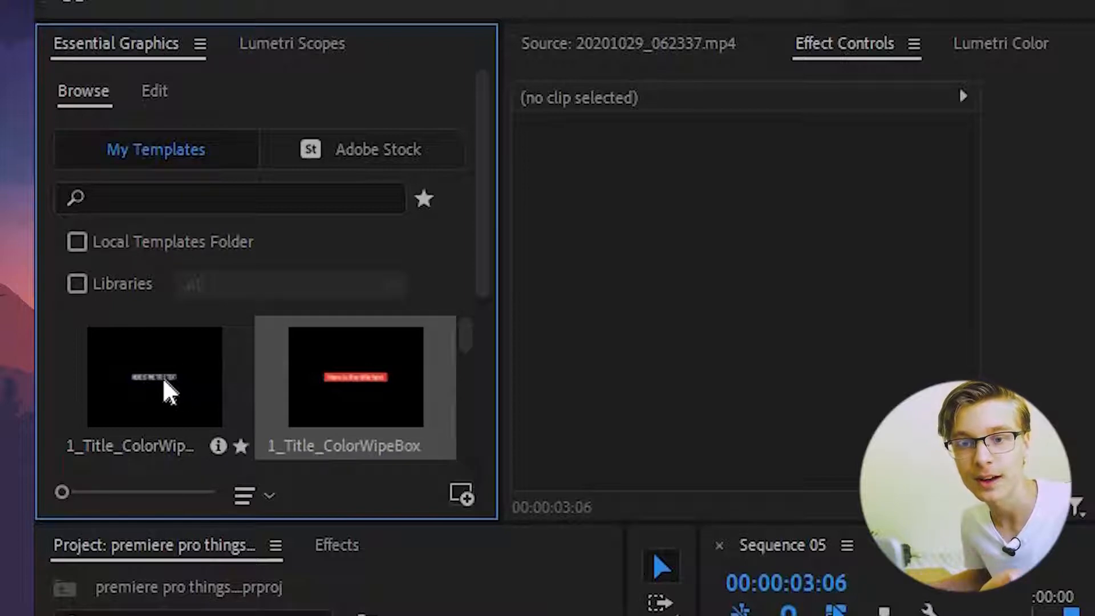
left_click(163, 381)
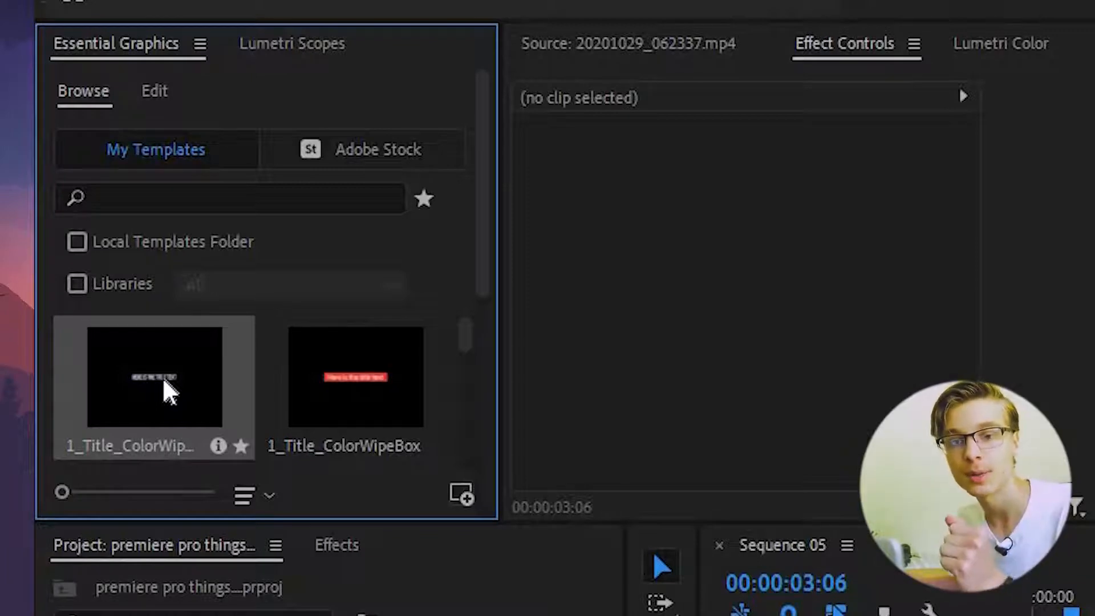
left_click_drag(162, 377, 1094, 615)
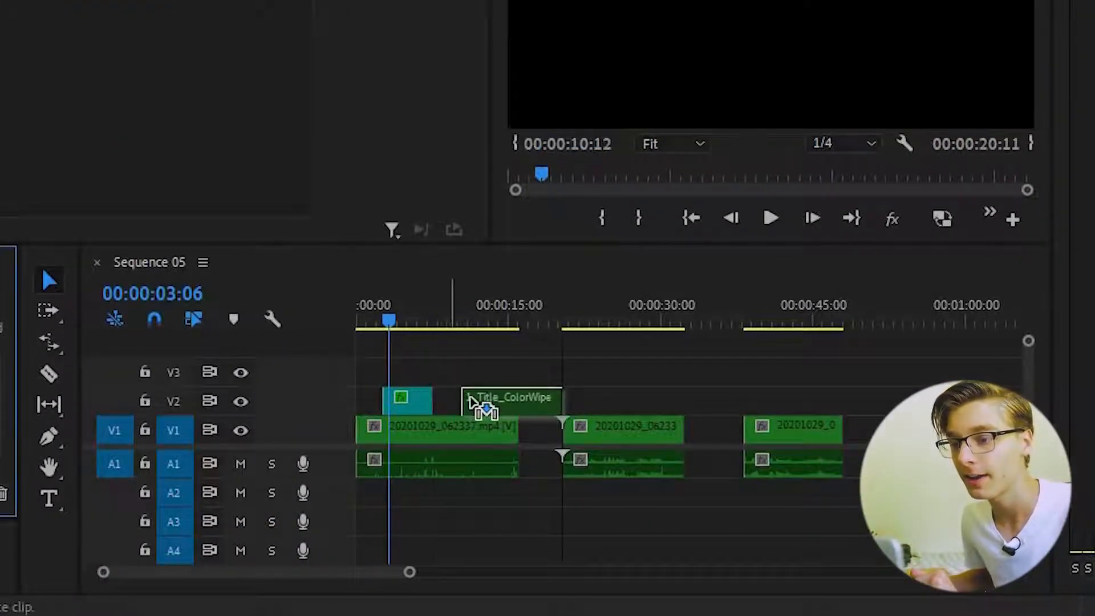
left_click_drag(470, 398, 472, 399)
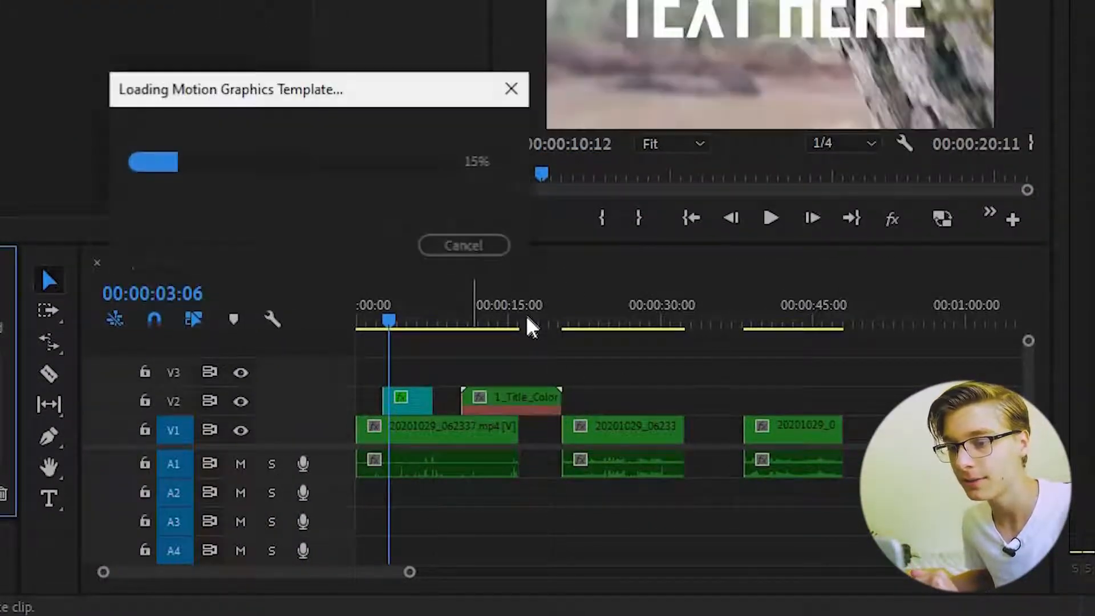
Step: Change the ColorWipeBox clip's title text to "change the text here" with the playhead at 00:00:13:17
left_click(495, 318)
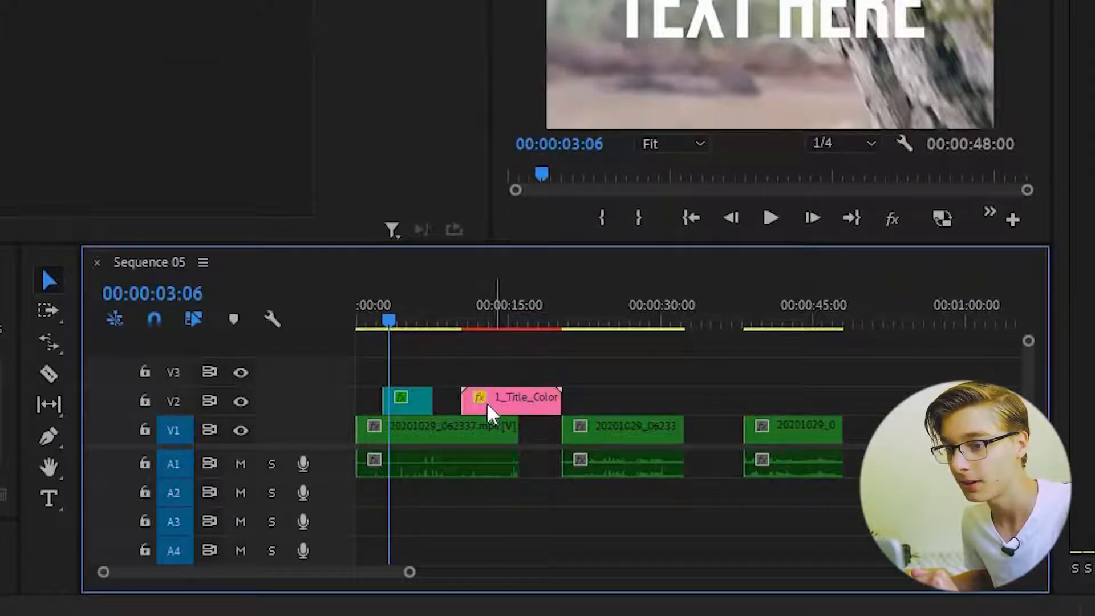
left_click(520, 403)
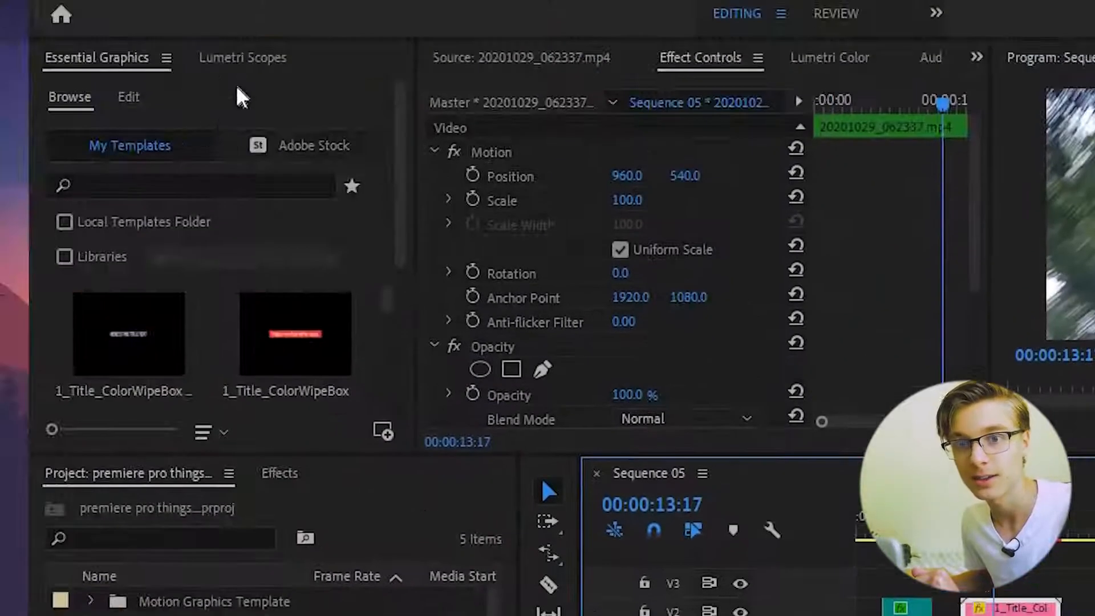
left_click(136, 96)
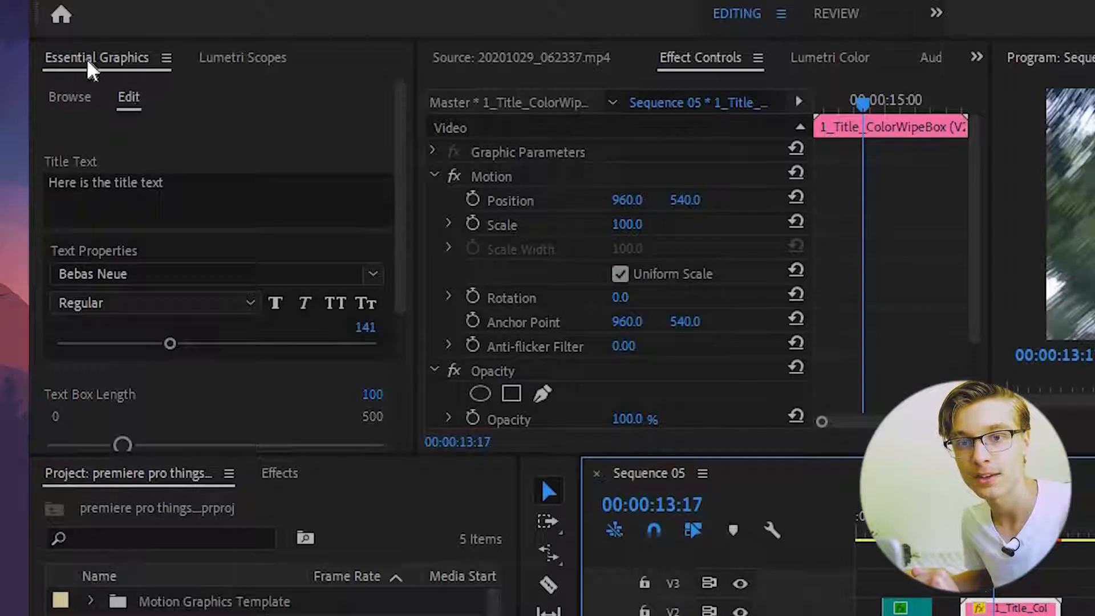
left_click(180, 177)
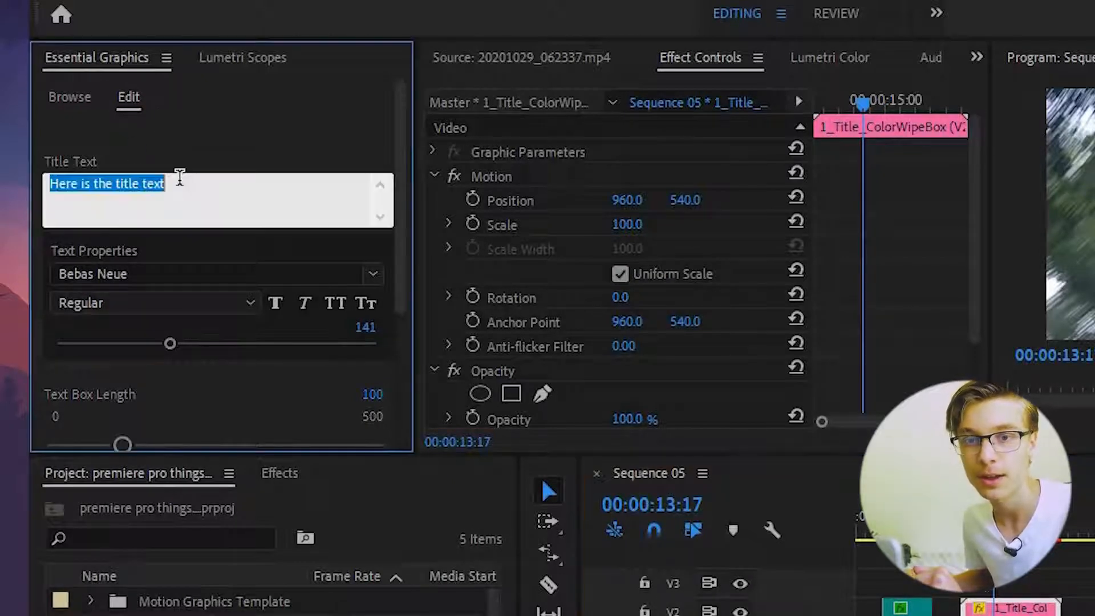
type("chang")
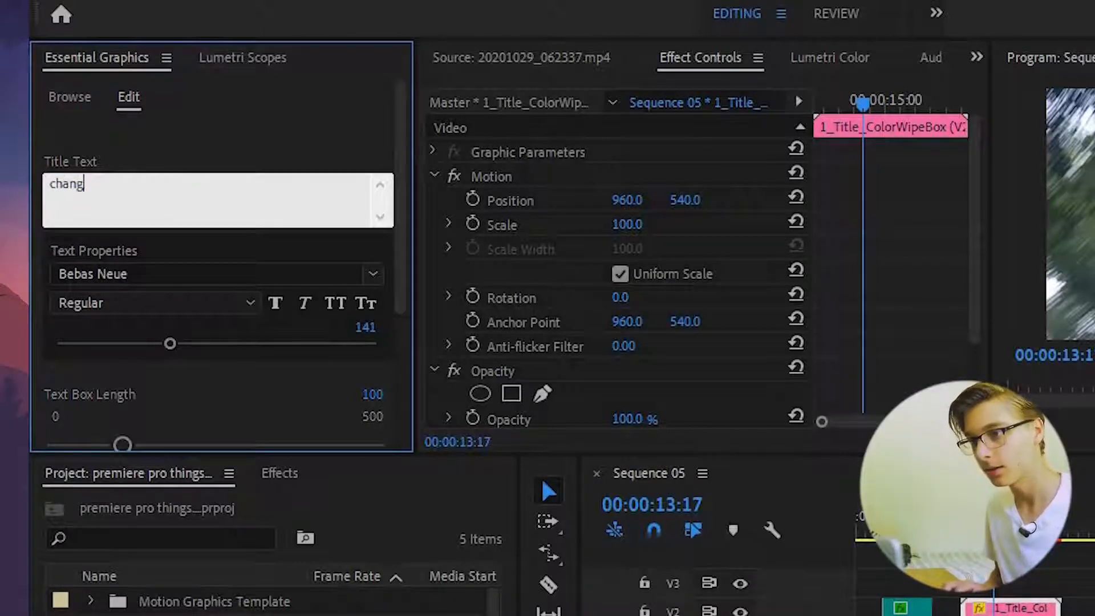
type("e the text he")
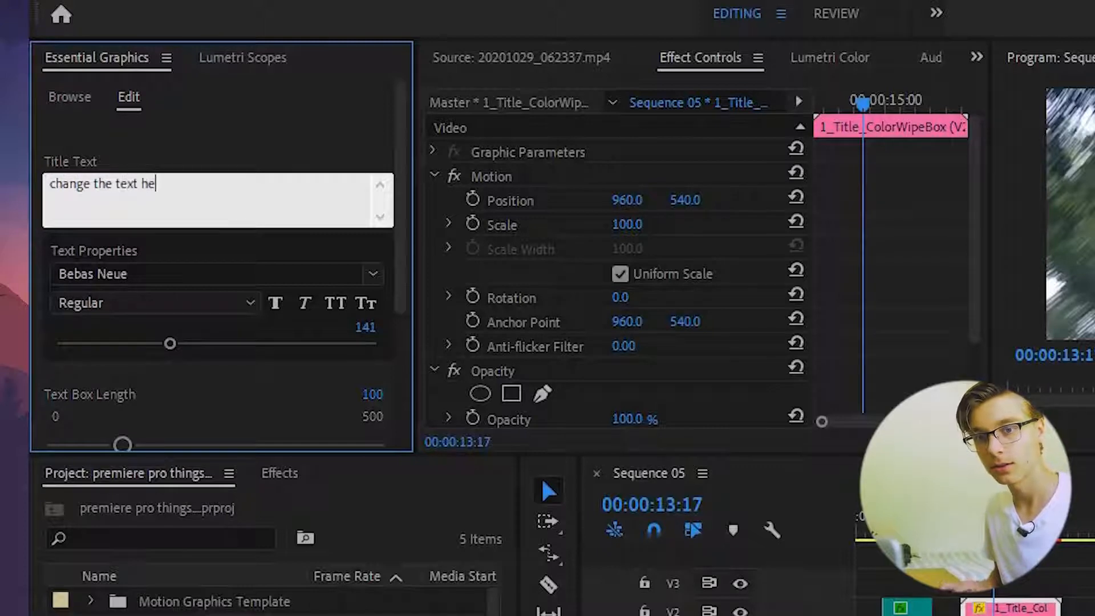
type("re")
left_click(255, 106)
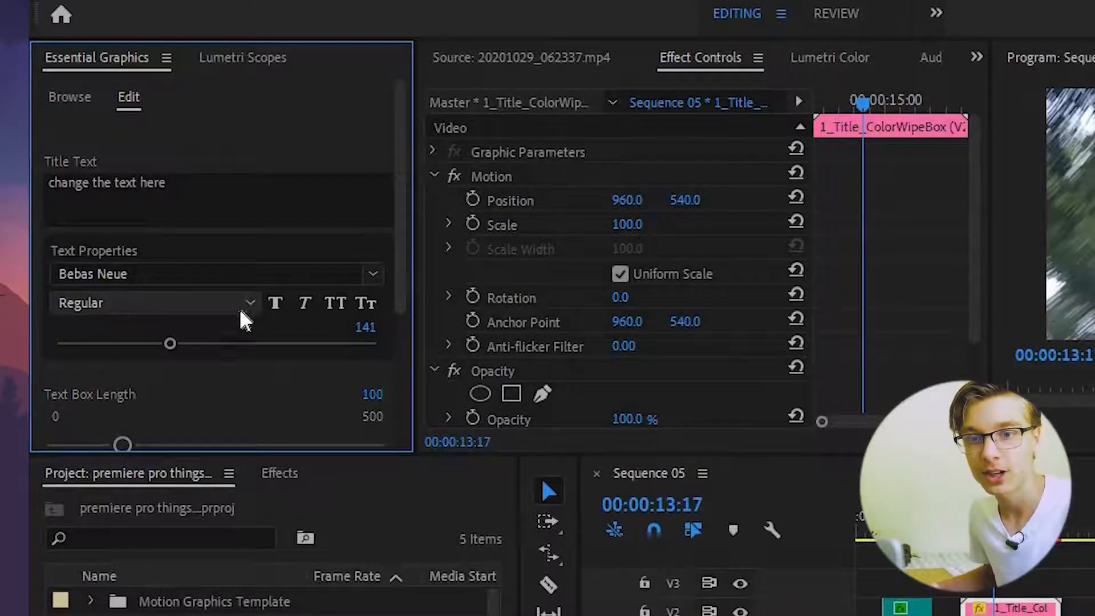
Step: Set the title's text size to 154 and its text box length to 132
left_click_drag(172, 343, 180, 343)
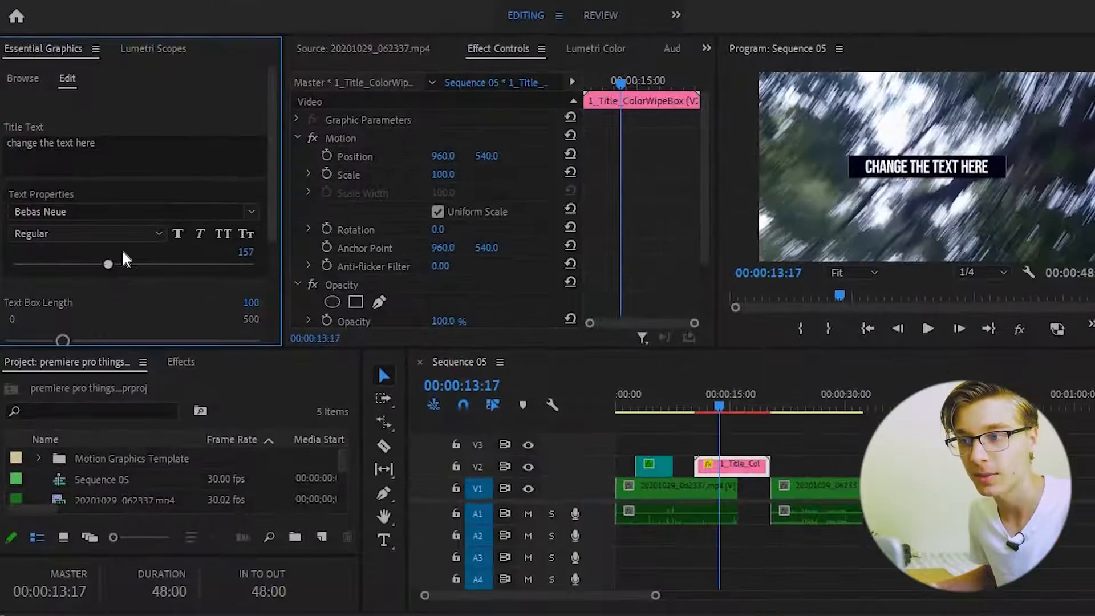
left_click_drag(126, 260, 124, 259)
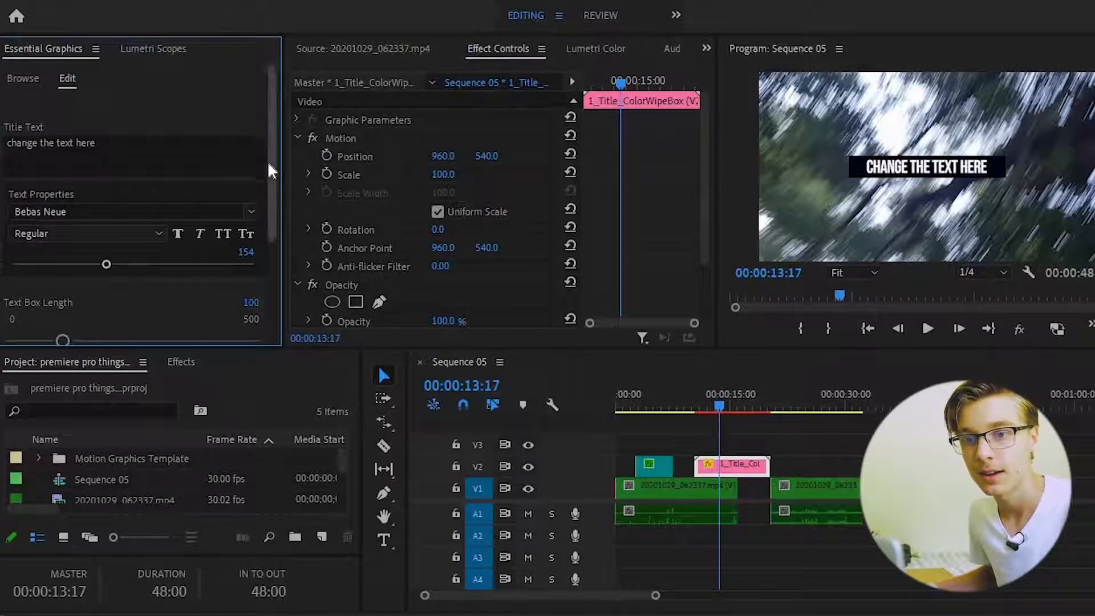
scroll(252, 206, "down", 5)
mouse_move(66, 202)
left_mouse_down()
mouse_move(94, 203)
mouse_move(77, 204)
left_mouse_up()
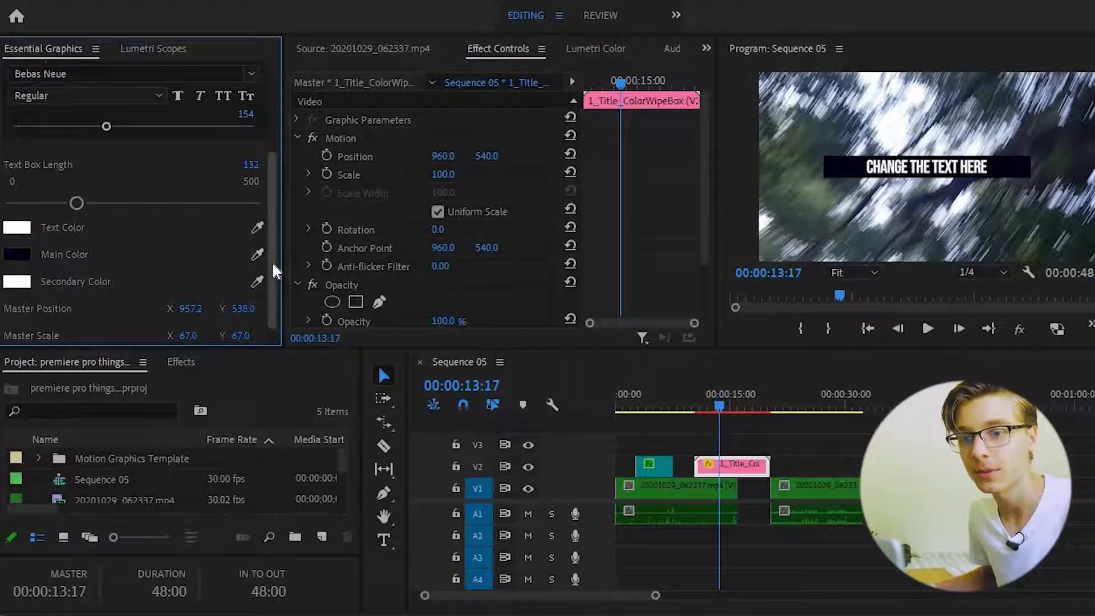
scroll(272, 261, "down", 1)
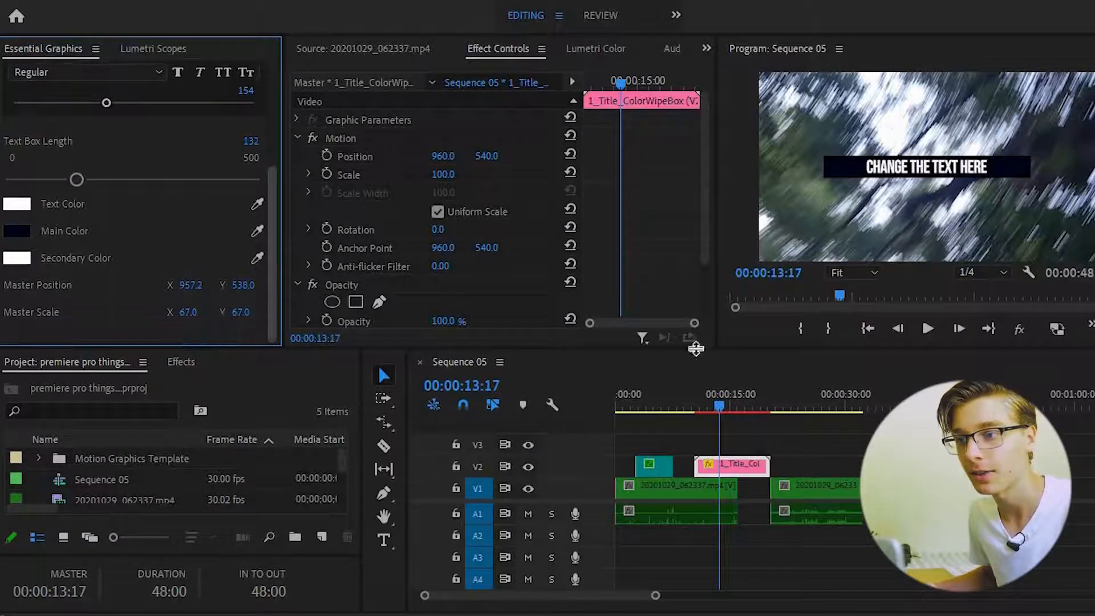
Step: Preview the title's wipe animation from near the start of its clip
left_click(700, 406)
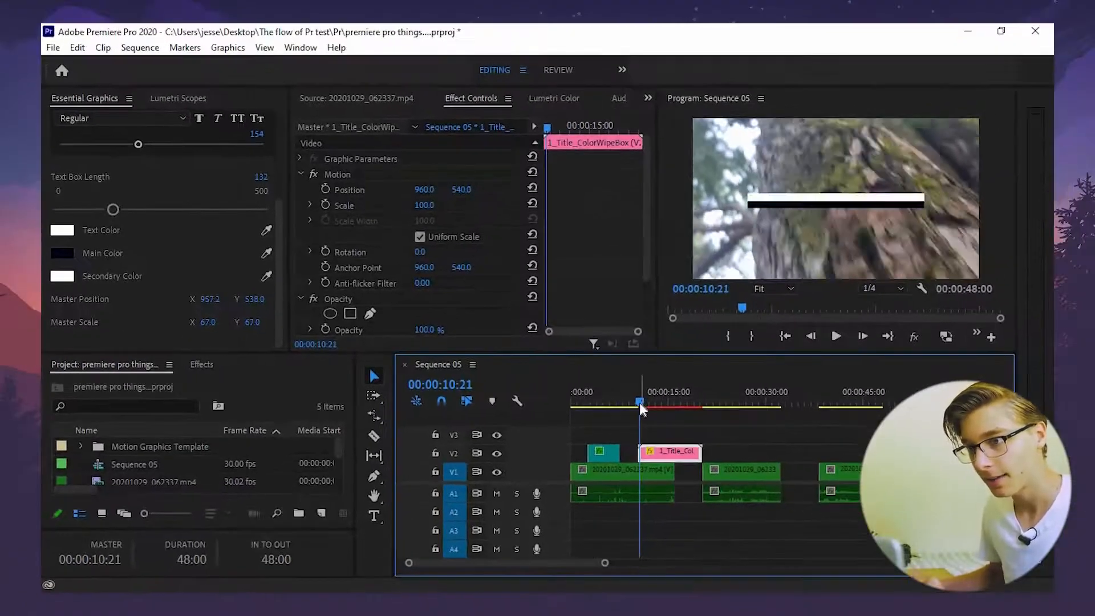
left_click(685, 406)
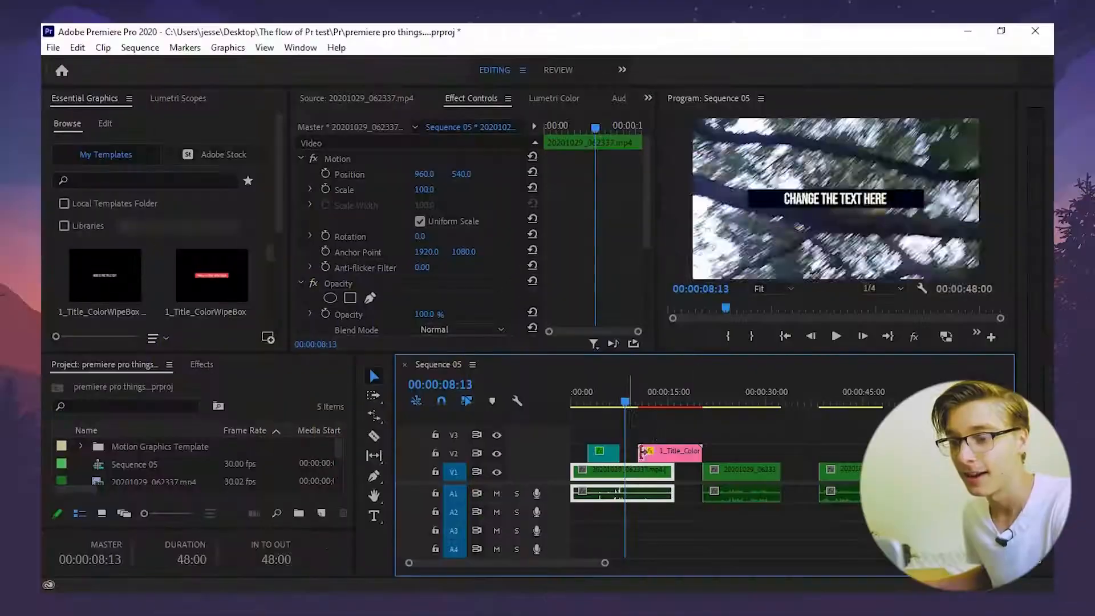
Step: Move the playhead to 00:00:05:14 and show the Lumetri Color controls and Lumetri Scopes for the first clip
left_click(608, 396)
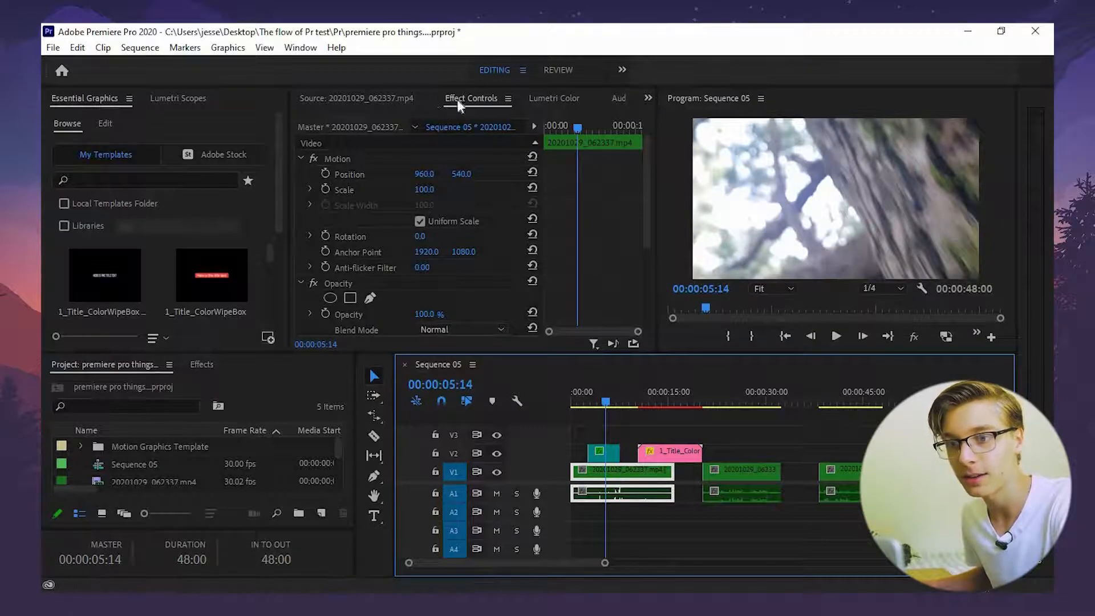
left_click(556, 98)
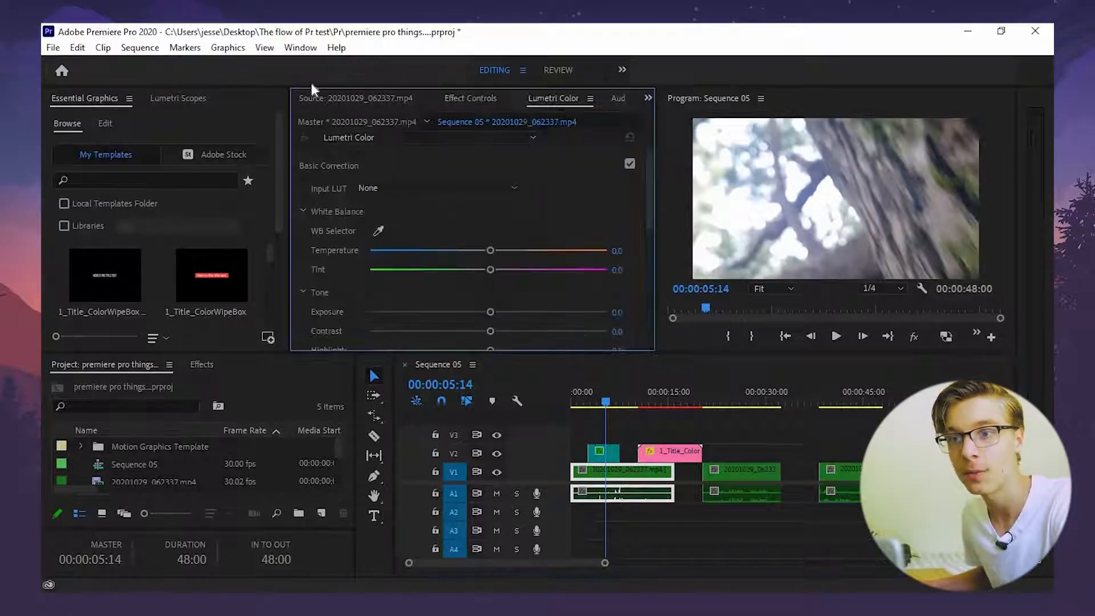
left_click(189, 99)
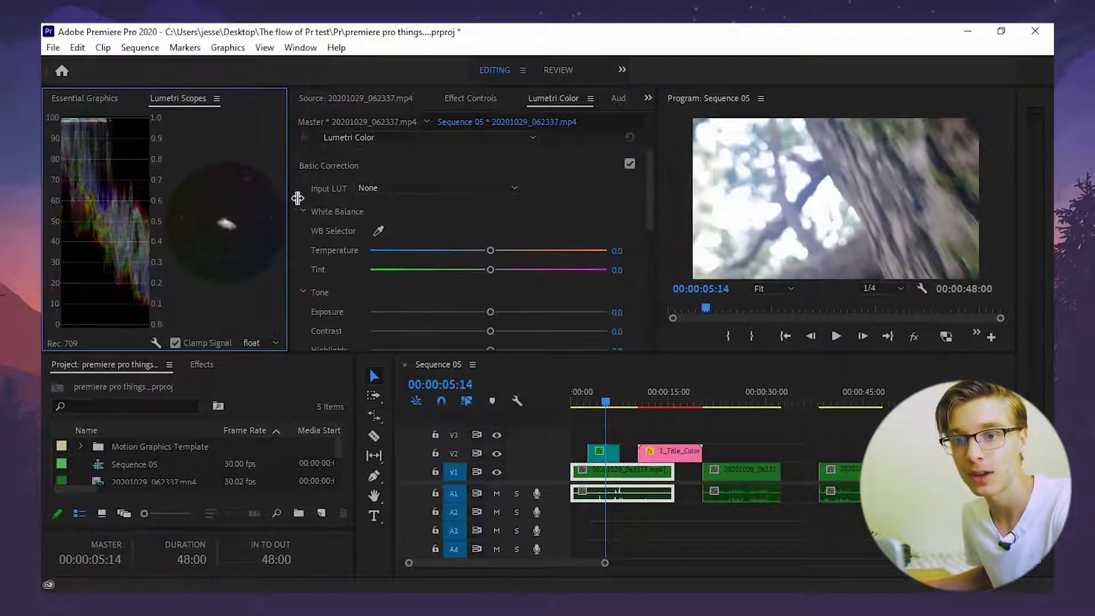
Step: Widen the Lumetri Scopes display and check that the Lumetri Color and Lumetri Scopes panels are enabled
left_click_drag(290, 194, 312, 195)
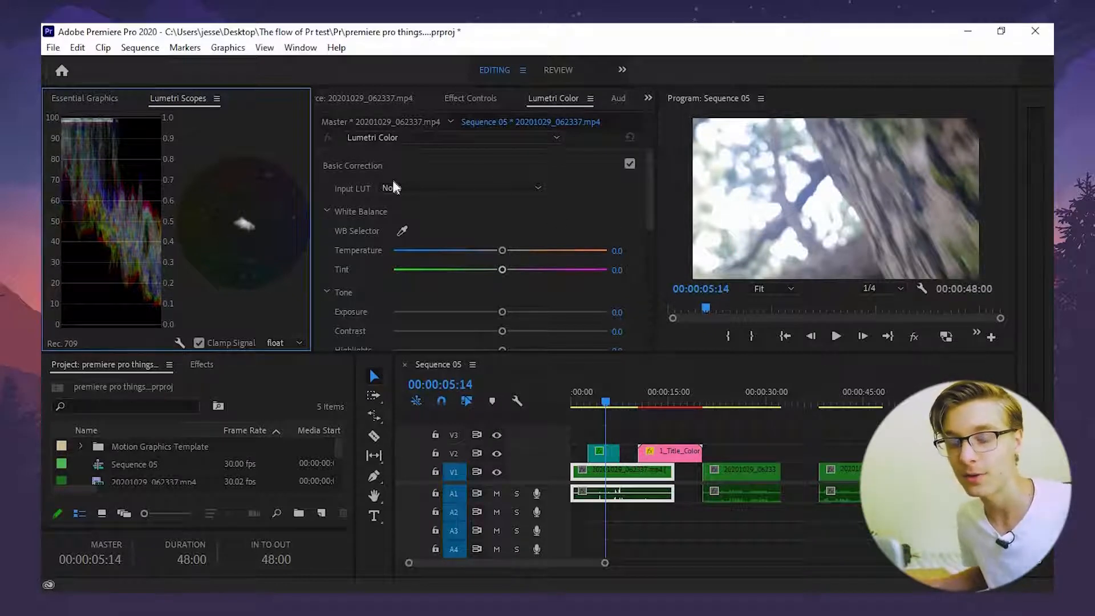
left_click(306, 52)
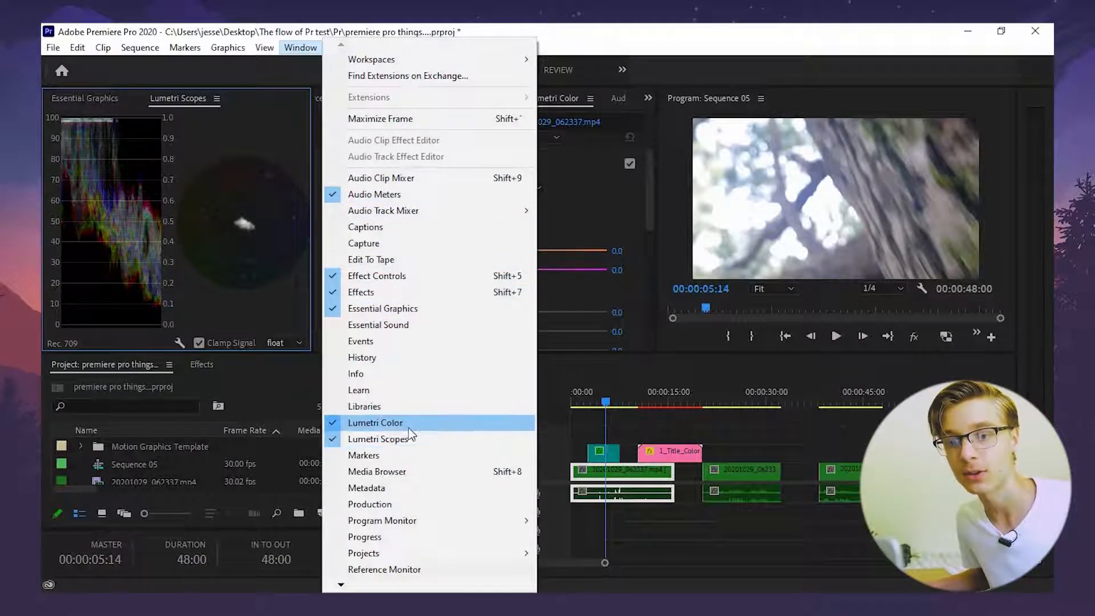
left_click(480, 425)
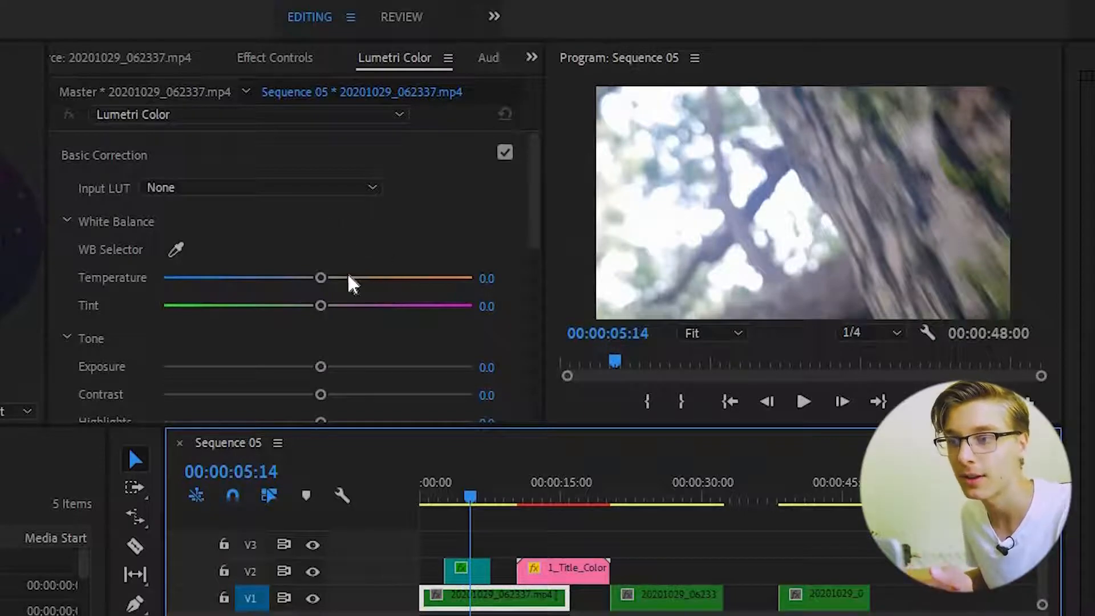
Step: Sample the first clip's white balance from the pale area near the image's lower-left edge and set its Contrast to 18.3
left_click(176, 250)
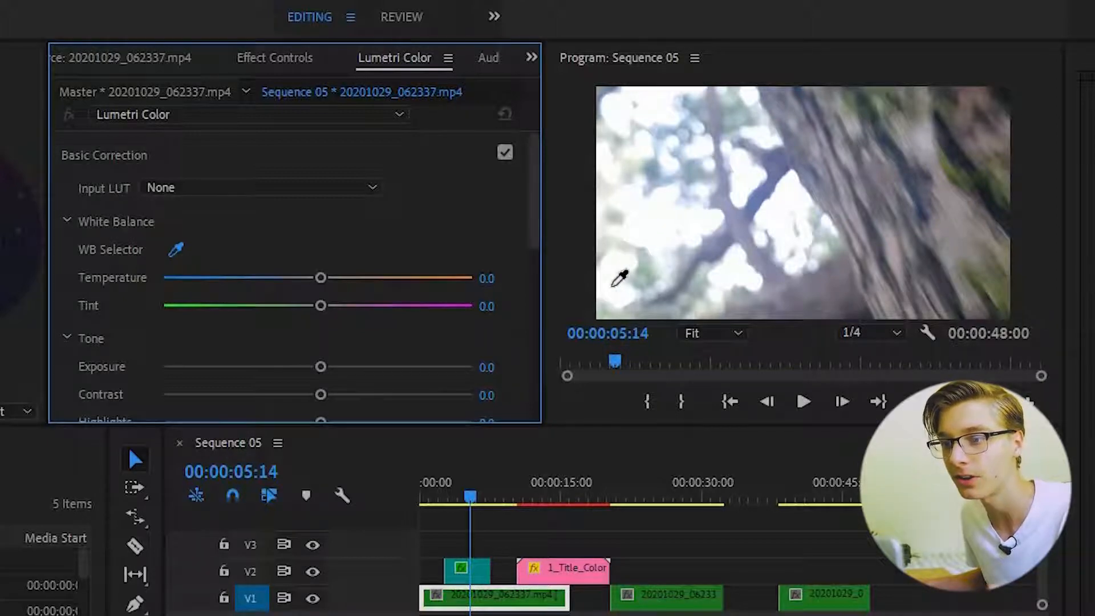
left_click(614, 286)
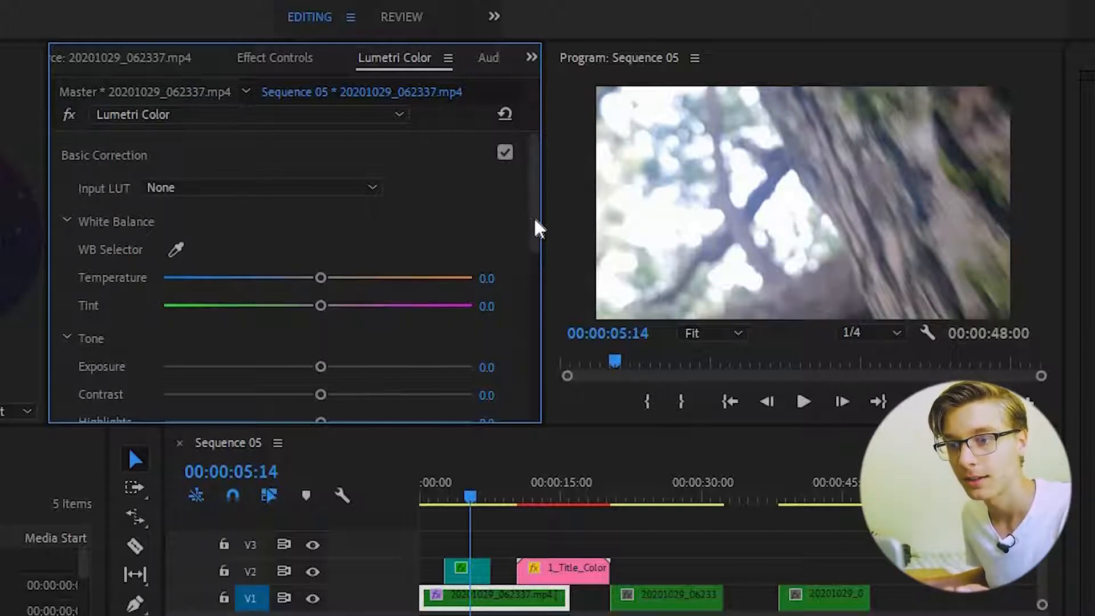
left_click_drag(538, 228, 538, 314)
left_click_drag(313, 188, 354, 223)
double_click(311, 187)
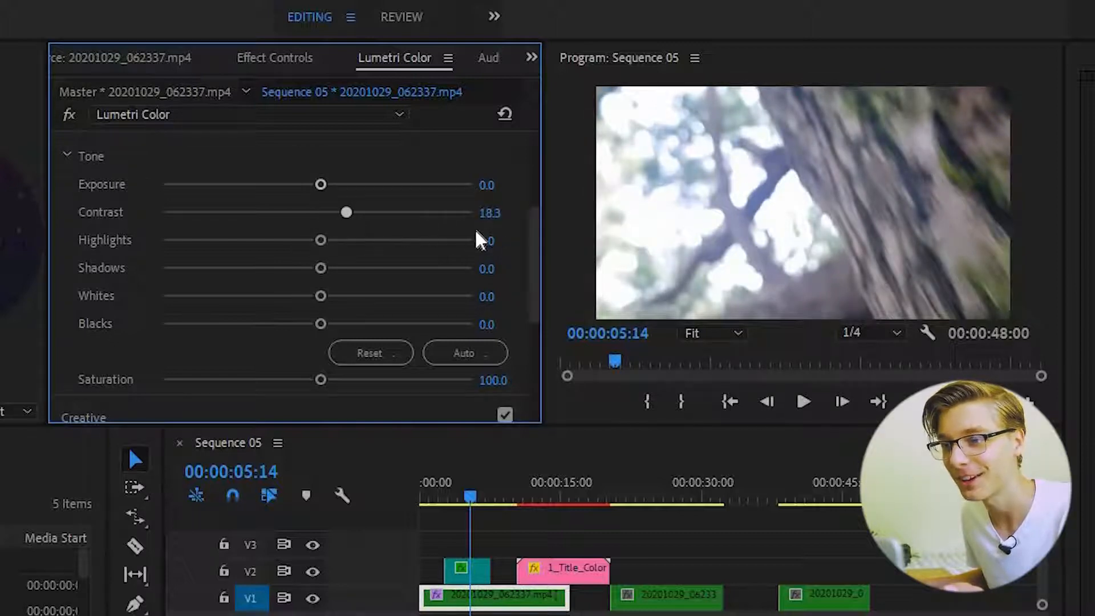
Step: Collapse Basic Correction and look through the Creative, Curves, and Color Wheels & Match sections of the Lumetri controls
scroll(531, 228, "down", 2)
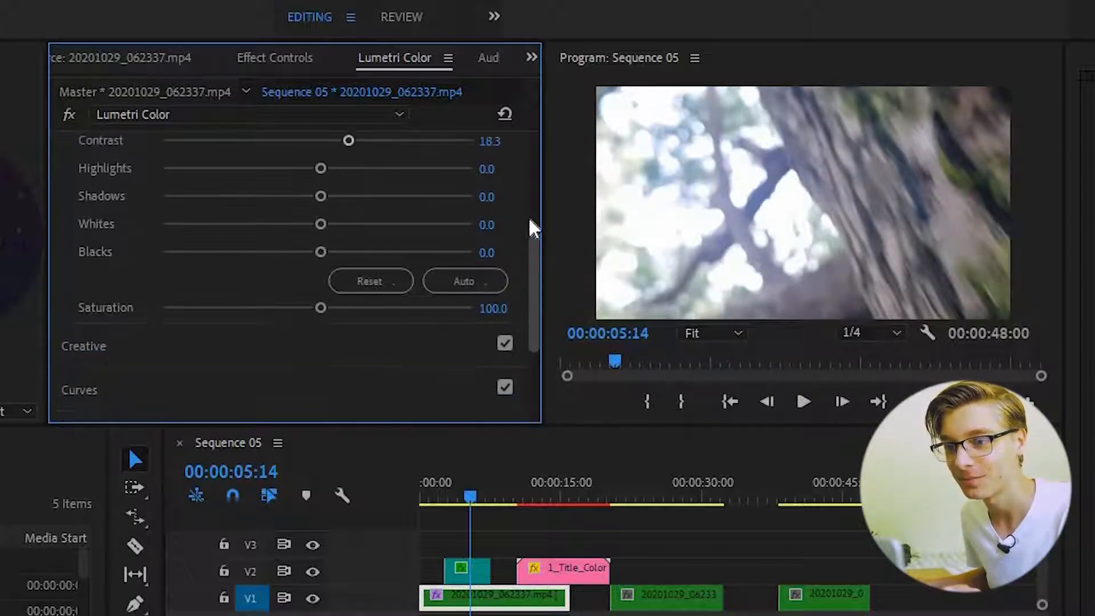
scroll(520, 150, "up", 4)
scroll(520, 150, "up", 2)
left_click(359, 152)
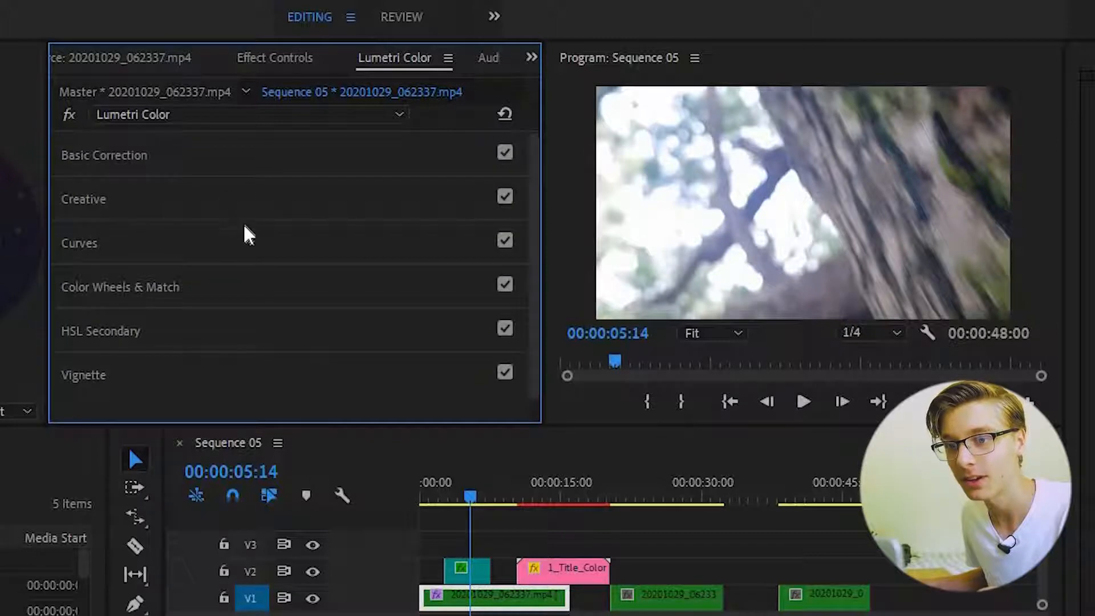
left_click(169, 196)
left_click(166, 197)
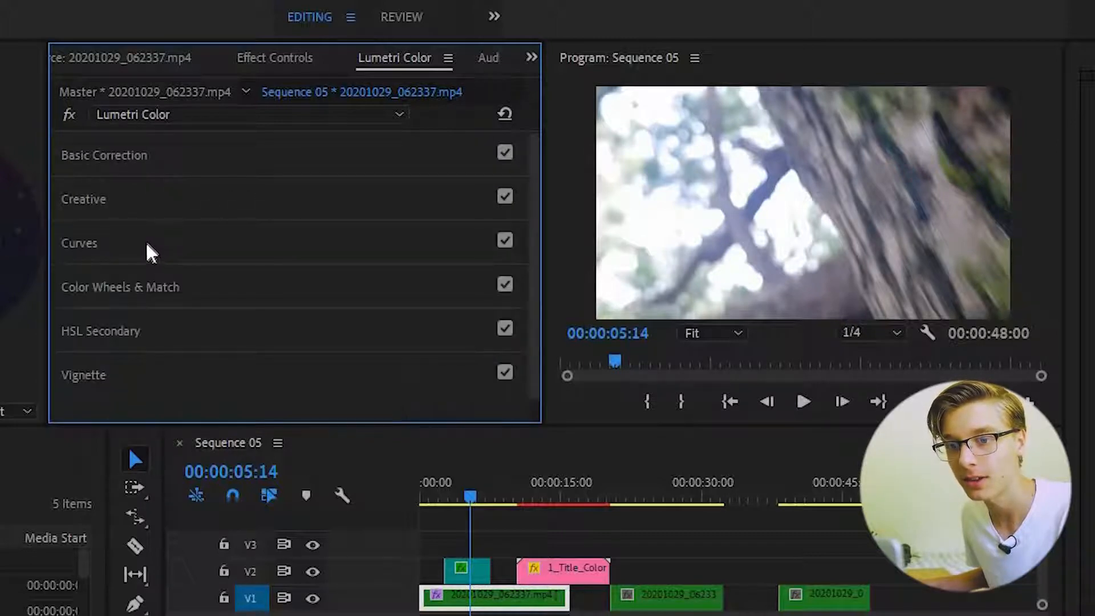
left_click(137, 251)
left_click(136, 255)
left_click(220, 287)
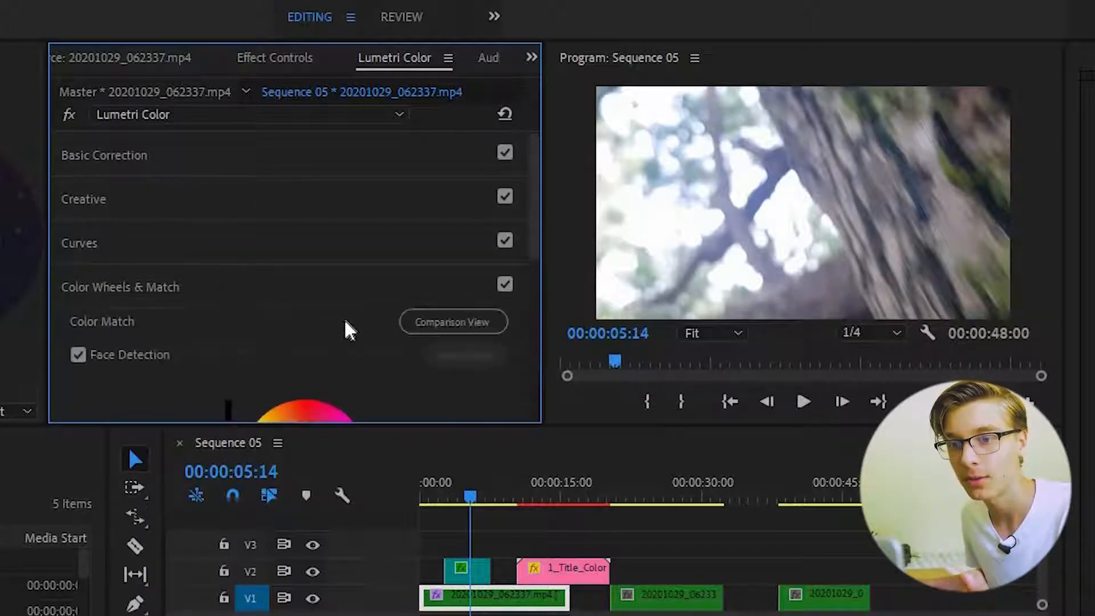
left_click(362, 305)
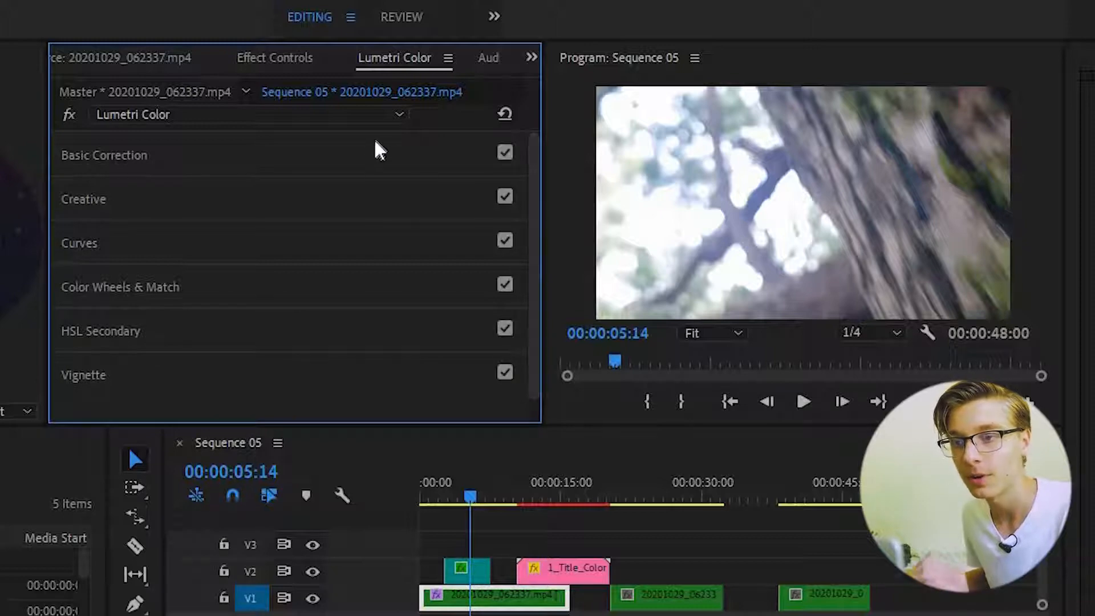
left_click(448, 60)
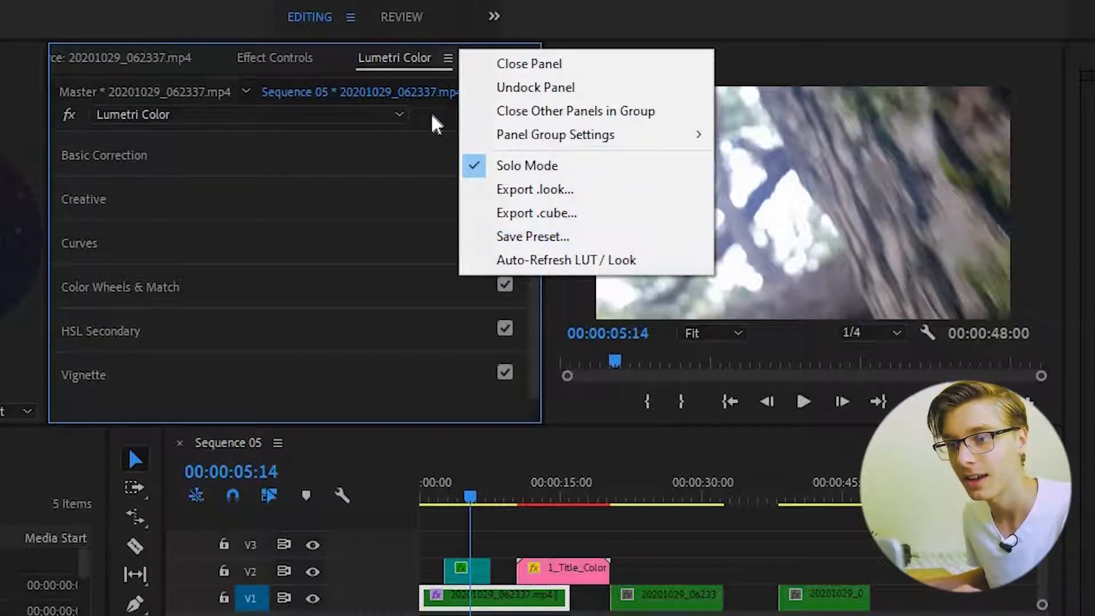
left_click(516, 236)
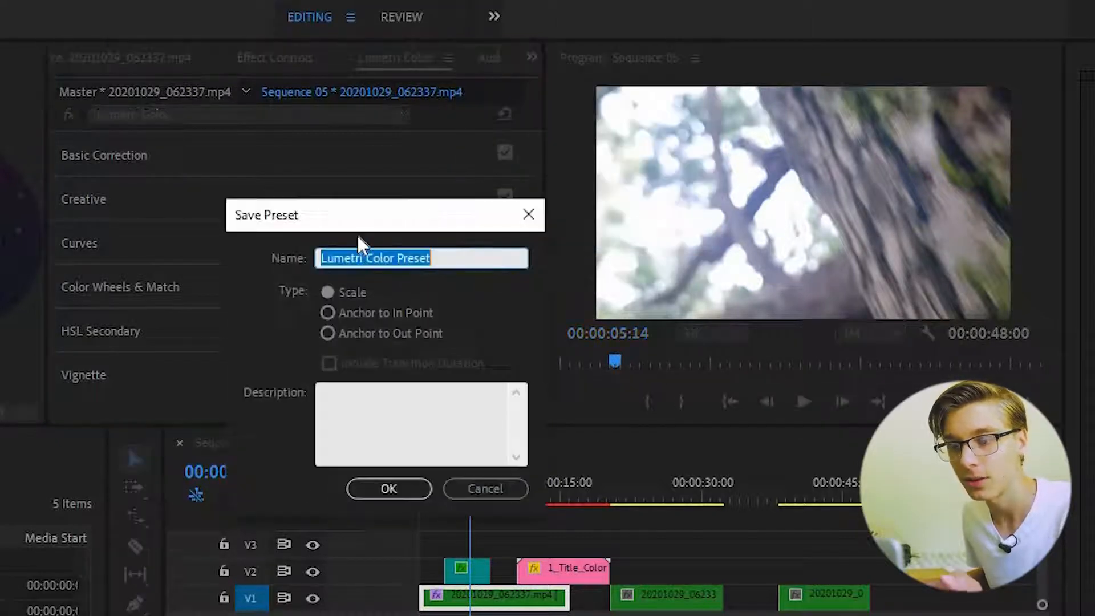
left_click(481, 492)
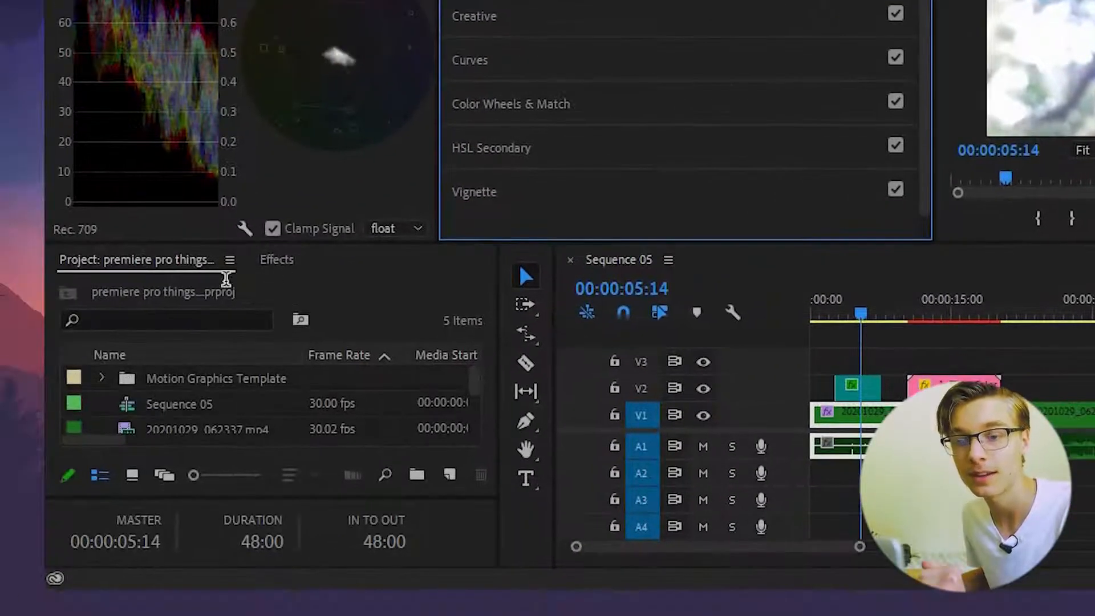
Step: Apply the Facing Window V1 preset from the Favs effects folder to the first clip on V1
left_click(96, 346)
left_click(61, 316)
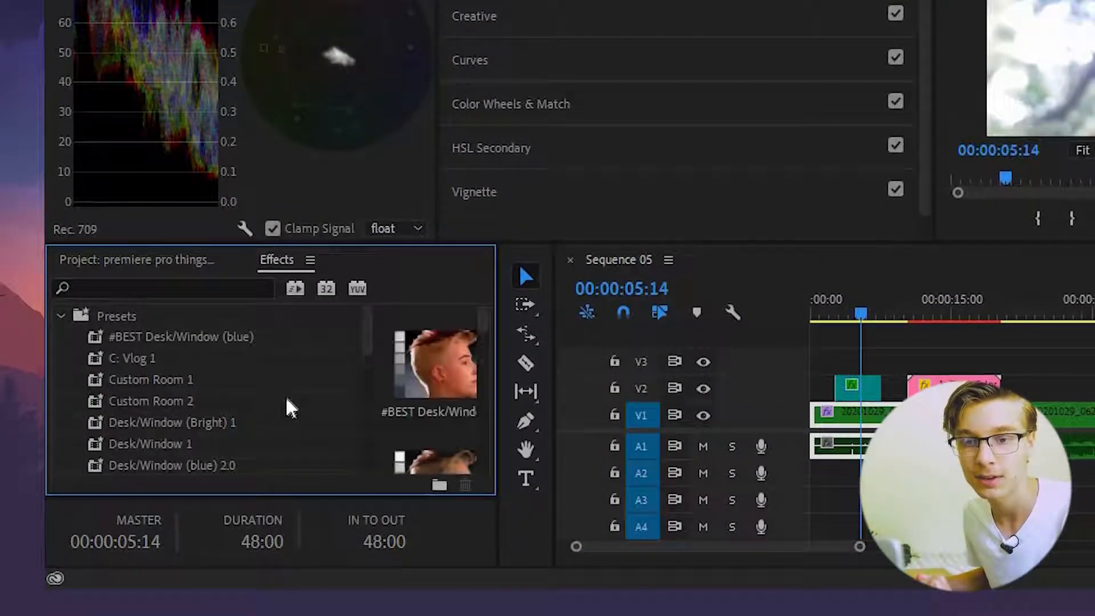
left_click(60, 316)
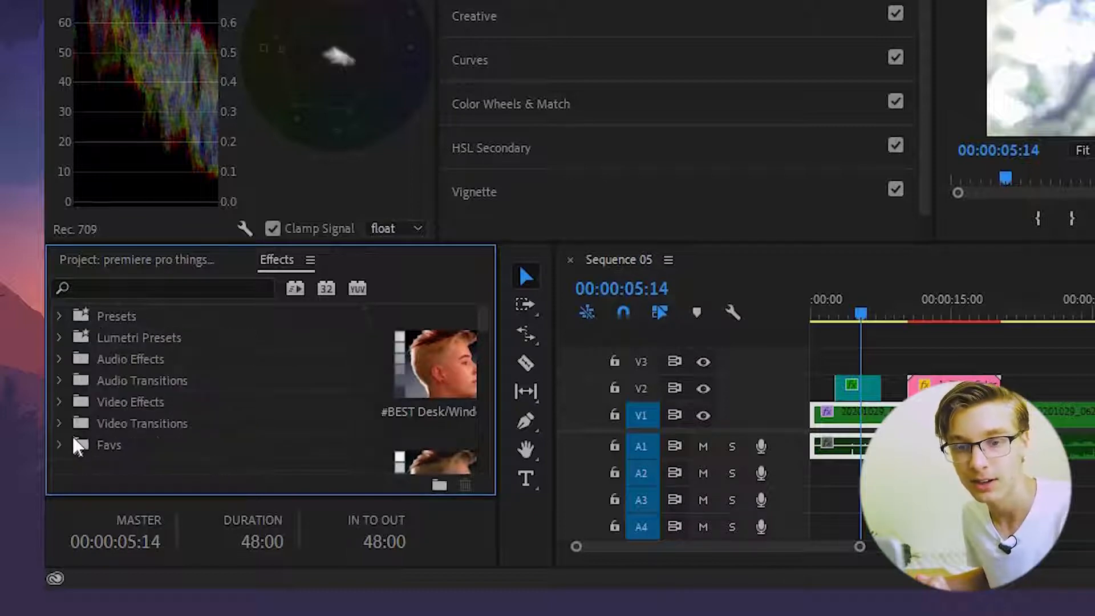
left_click(79, 444)
scroll(193, 388, "down", 5)
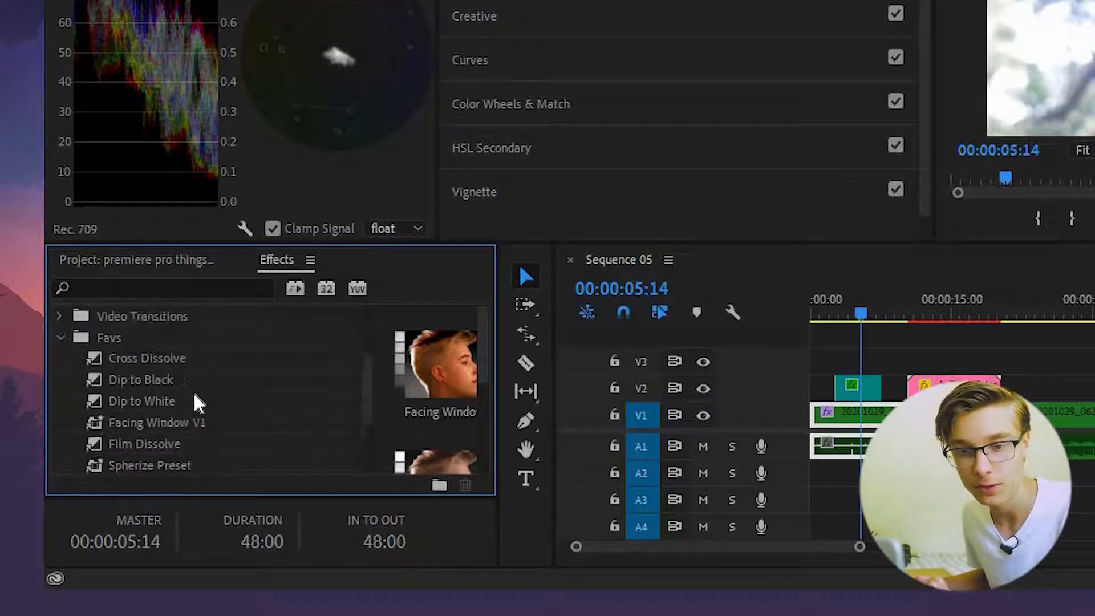
left_click_drag(144, 379, 777, 405)
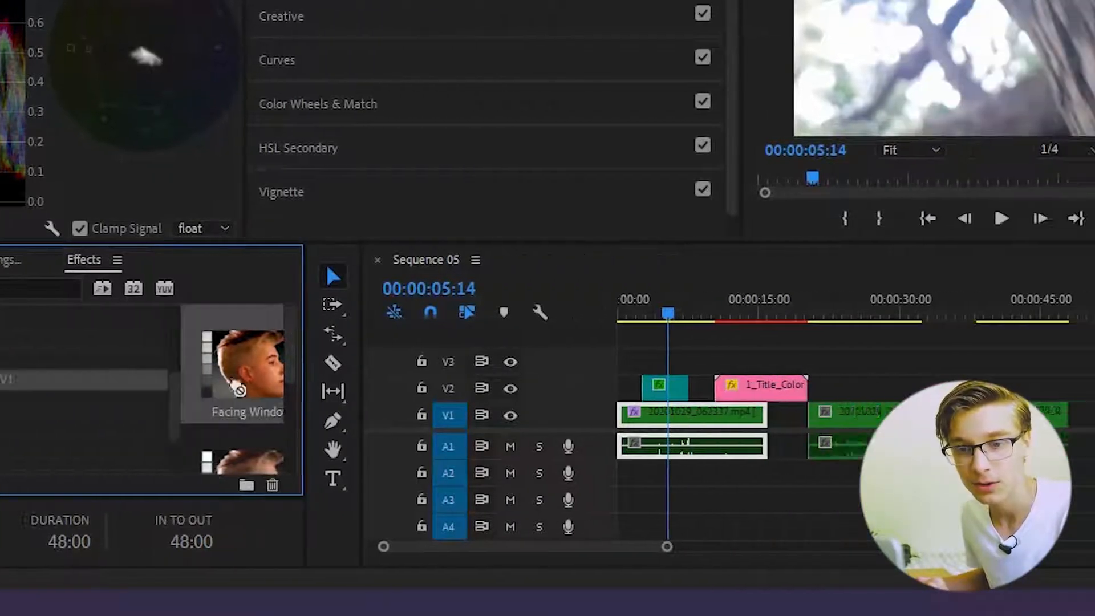
left_click_drag(344, 407, 437, 414)
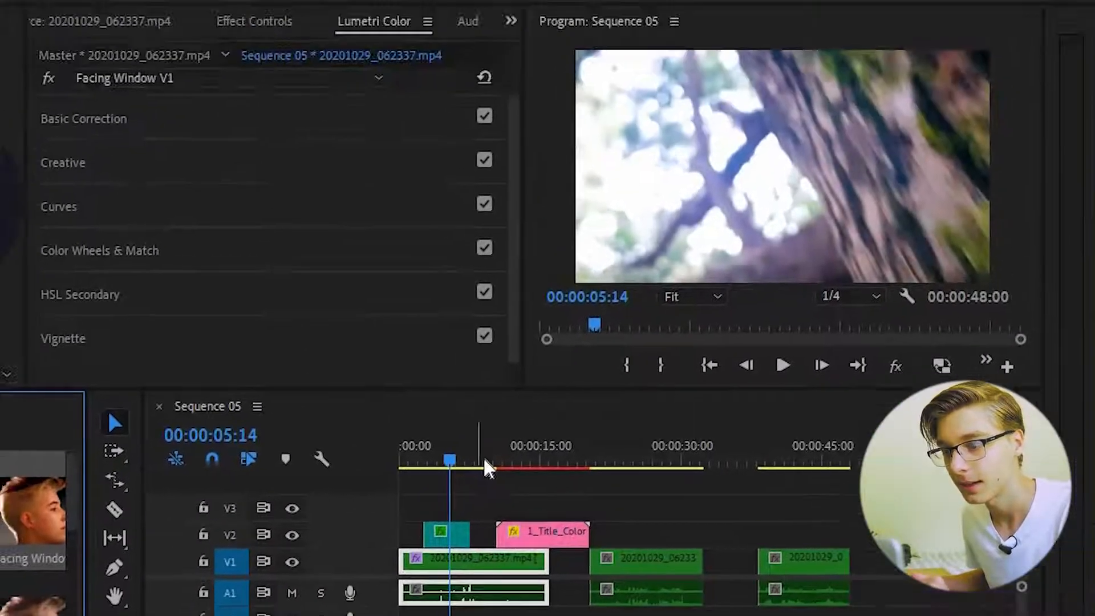
Step: Move the playhead to 00:00:13:06 and look at the display options of the Lumetri Scopes
left_click_drag(507, 456, 498, 458)
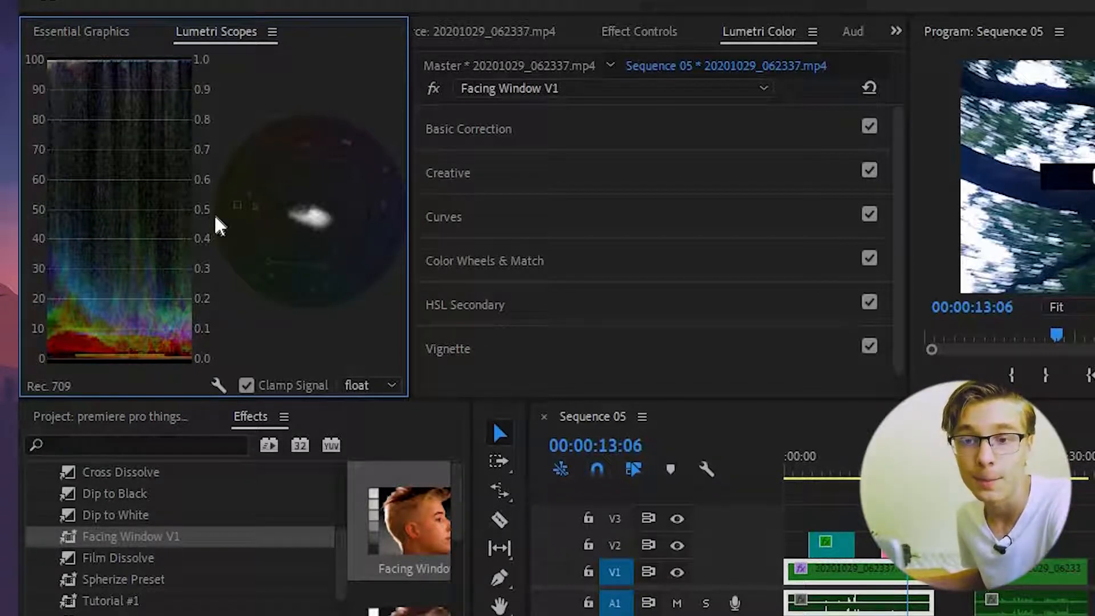
right_click(318, 224)
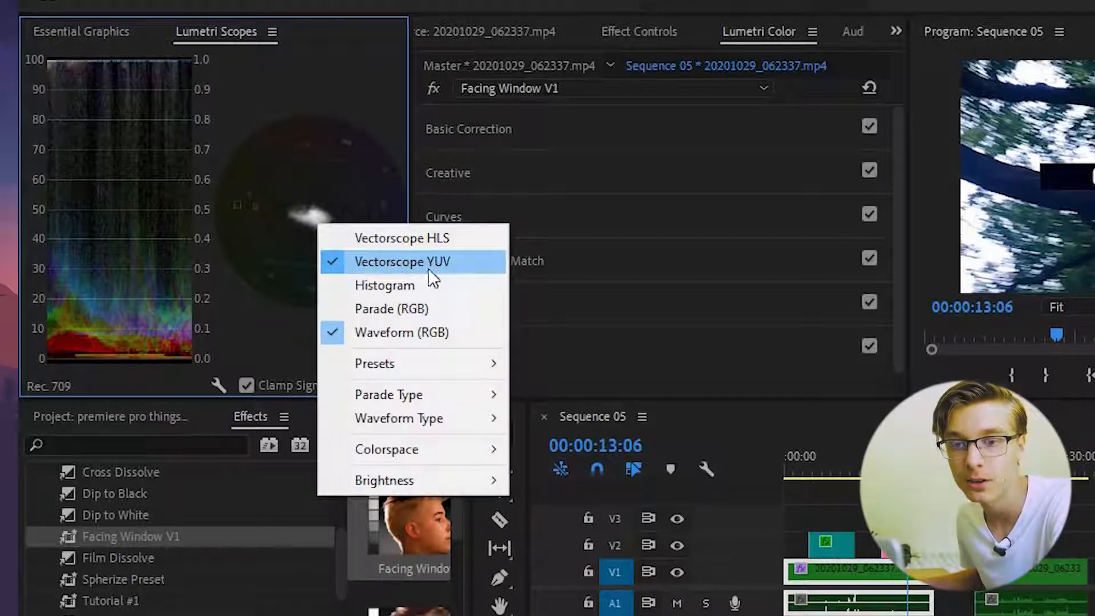
left_click(299, 258)
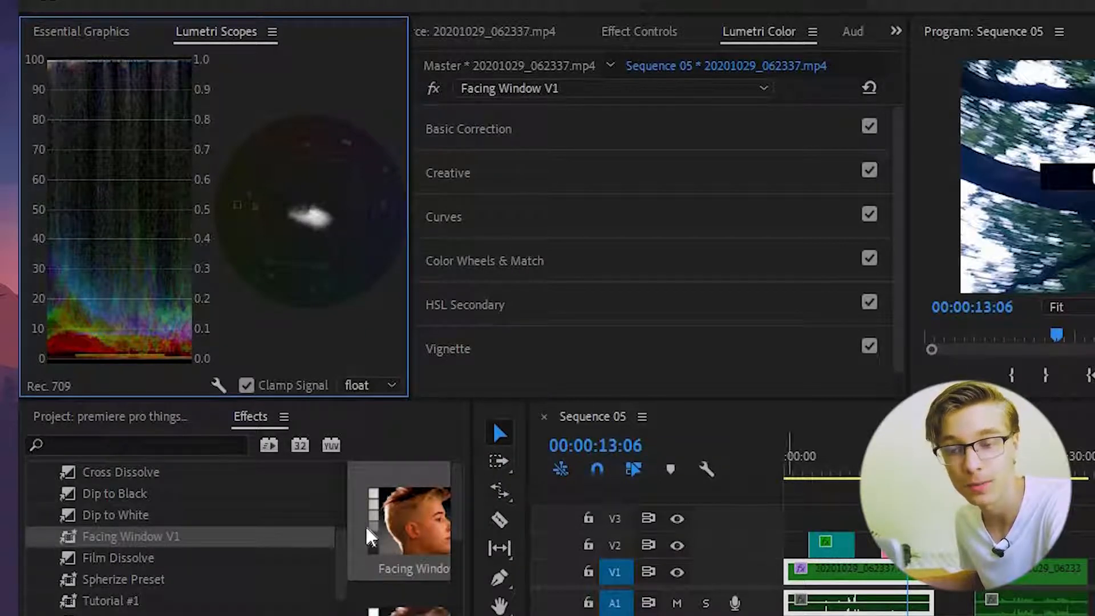
Step: Collapse the Favs effects folder and close the gaps between the three footage clips by moving the second and third clips earlier
left_click_drag(339, 537, 339, 471)
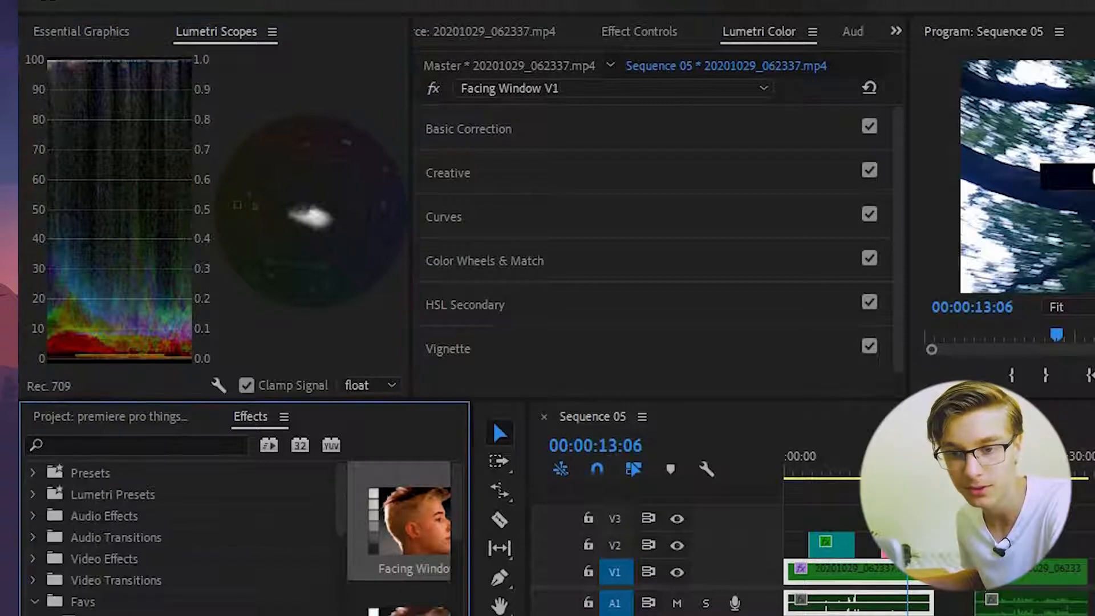
left_click(35, 601)
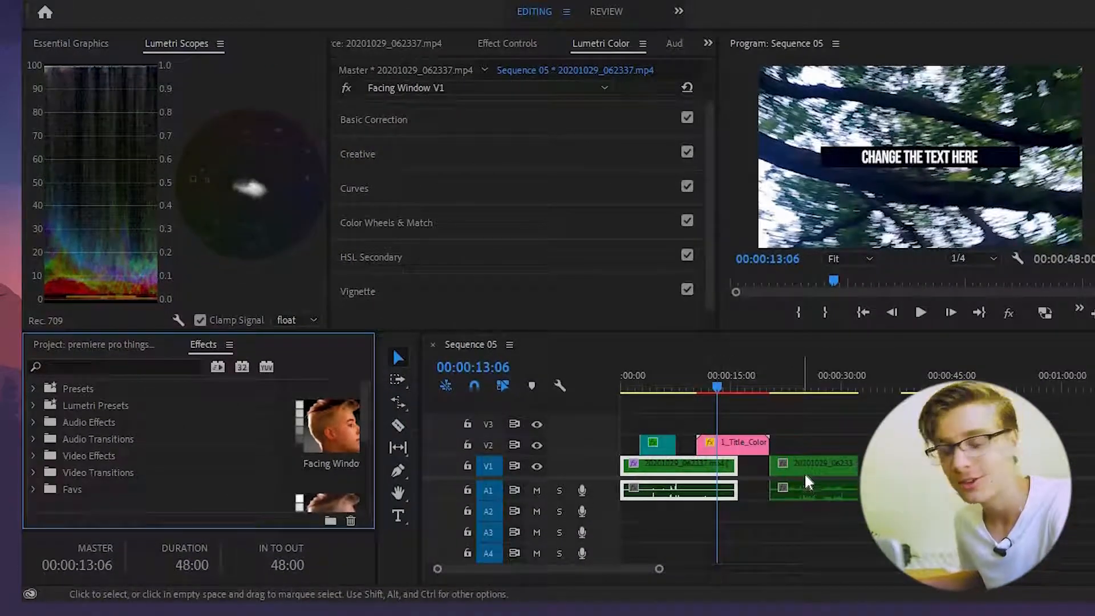
left_click_drag(807, 482, 775, 482)
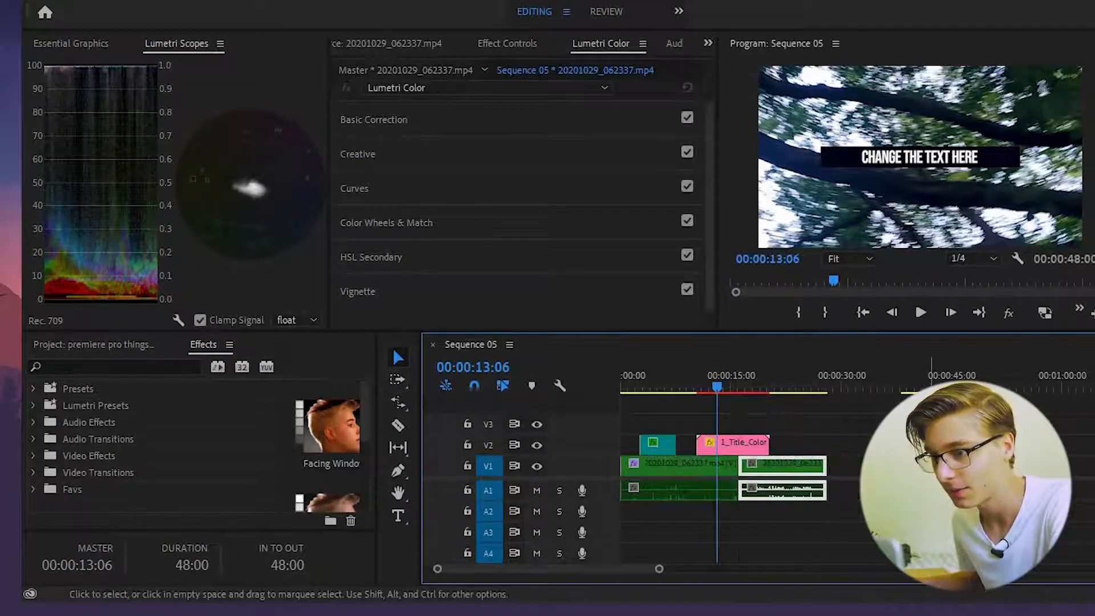
left_click_drag(916, 471, 832, 470)
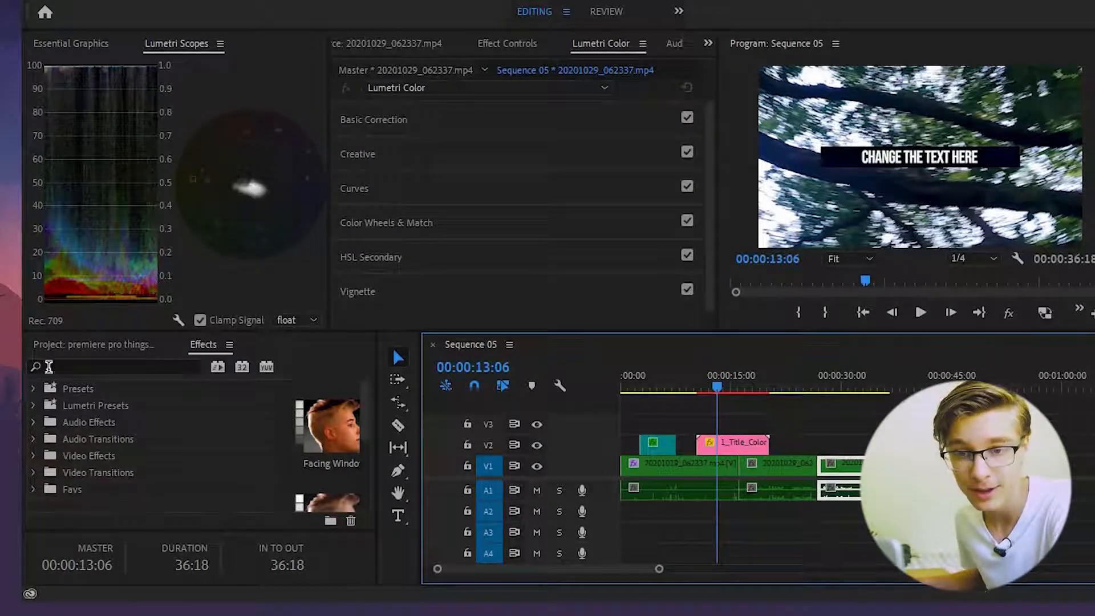
Step: Add a Dip to Black transition from the Dissolve video transitions at the cut between the first and second clips on V1
left_click(33, 399)
left_click(33, 401)
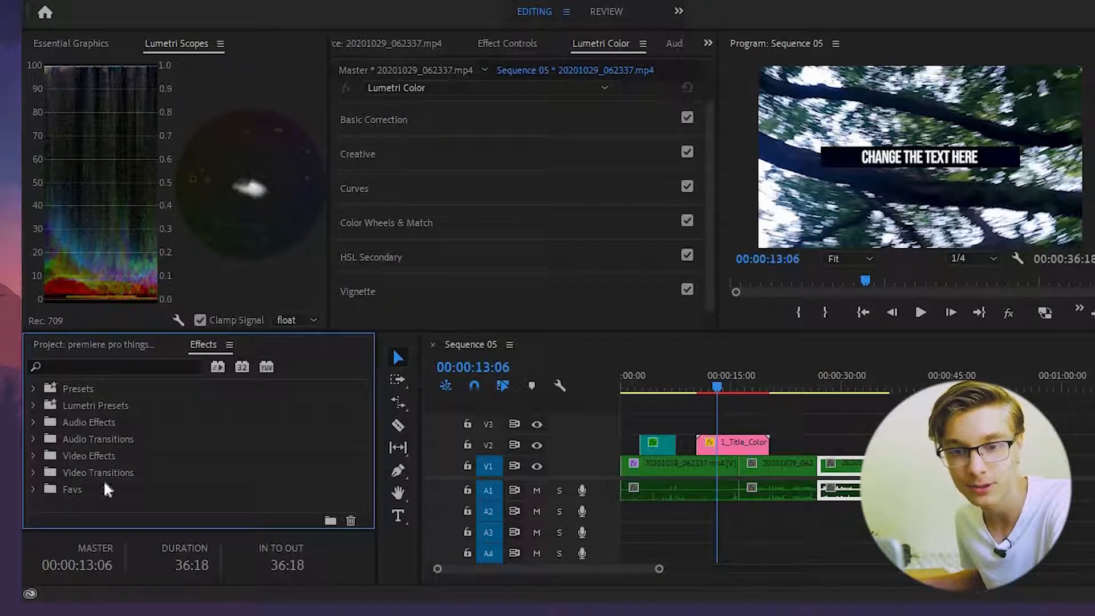
left_click(33, 472)
scroll(67, 467, "down", 3)
scroll(66, 464, "down", 3)
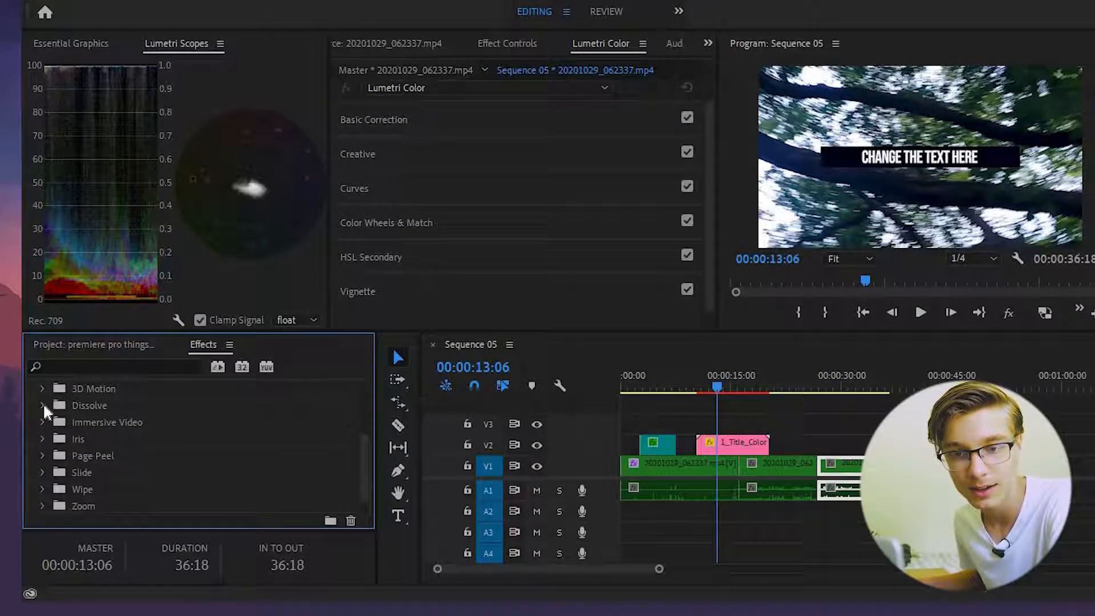
left_click(42, 404)
left_click_drag(89, 455, 736, 469)
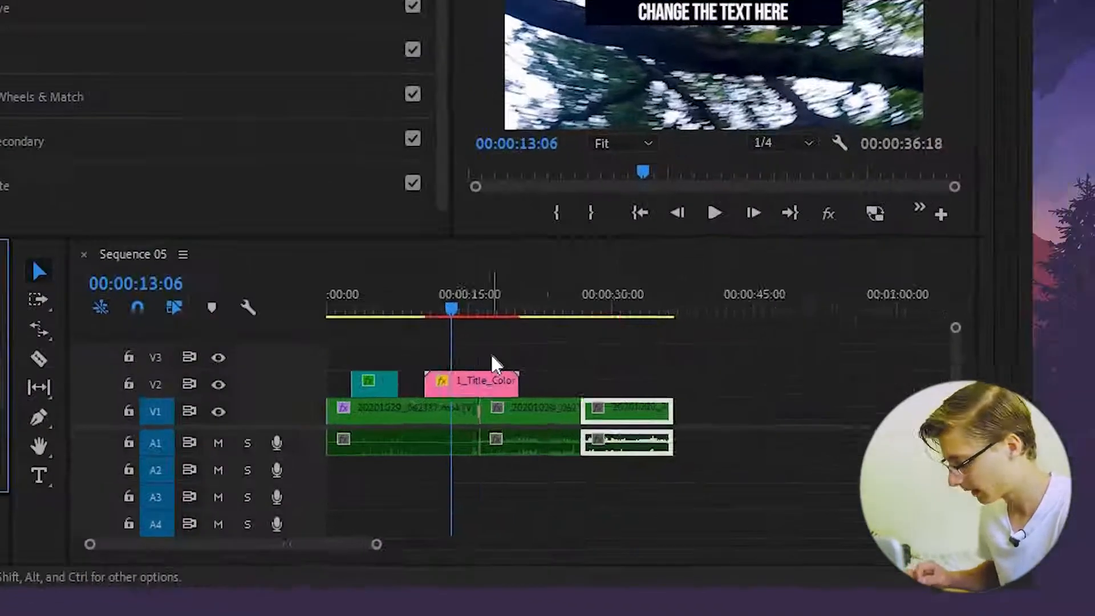
Step: Move the playhead to 00:00:15:28, just before the Dip to Black transition, with the timeline magnified around the cut
key("equal")
key("equal")
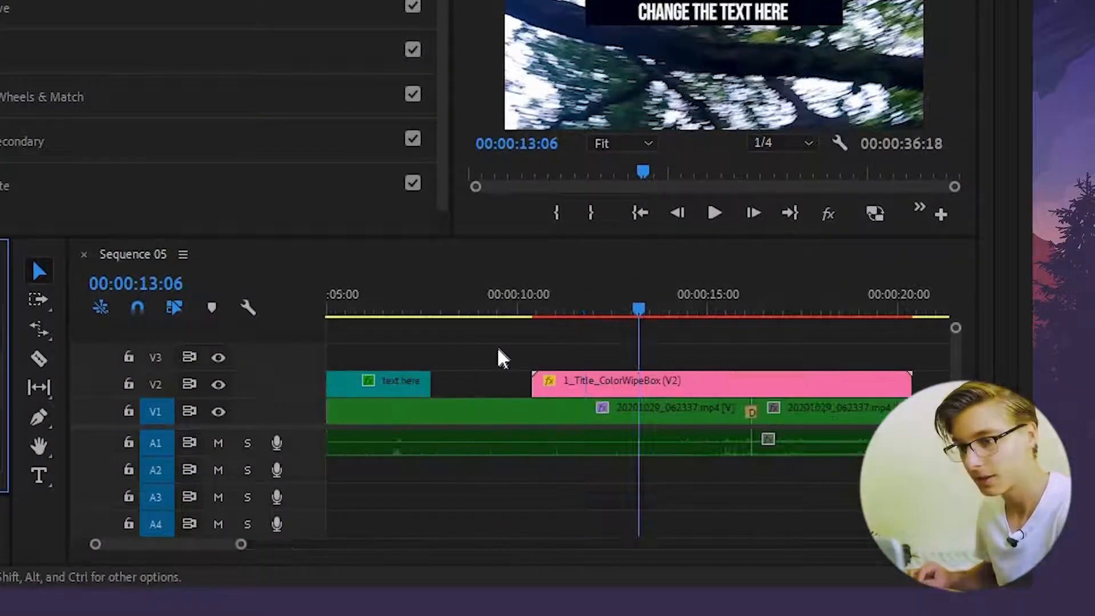
left_click(745, 310)
key("equal")
key("equal")
key("equal")
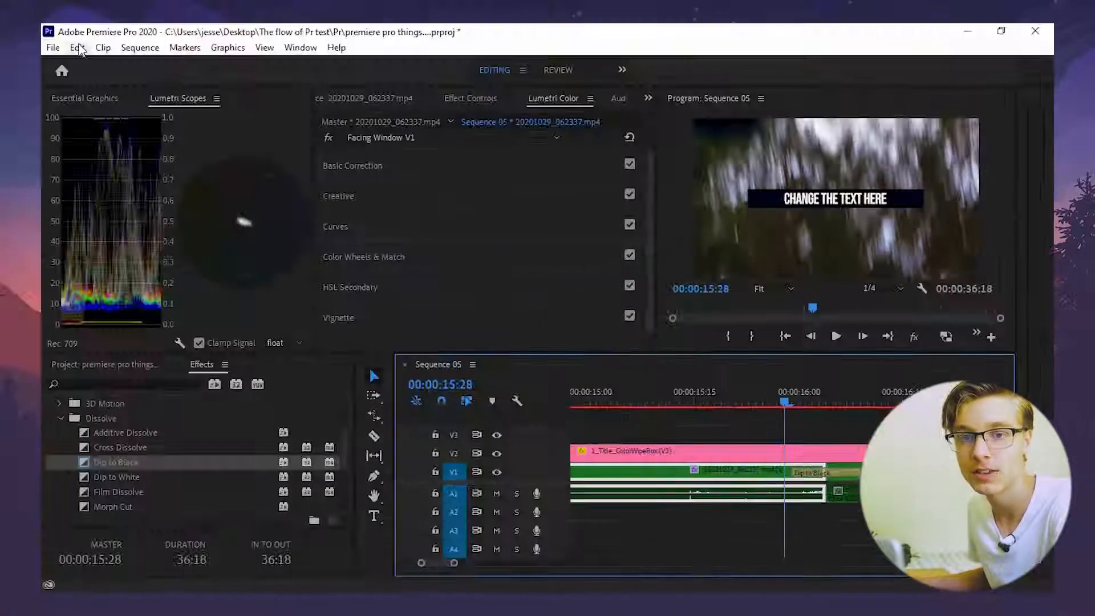
Step: Look through the available preference categories, from General to Trim, and leave them without opening one
left_click(78, 47)
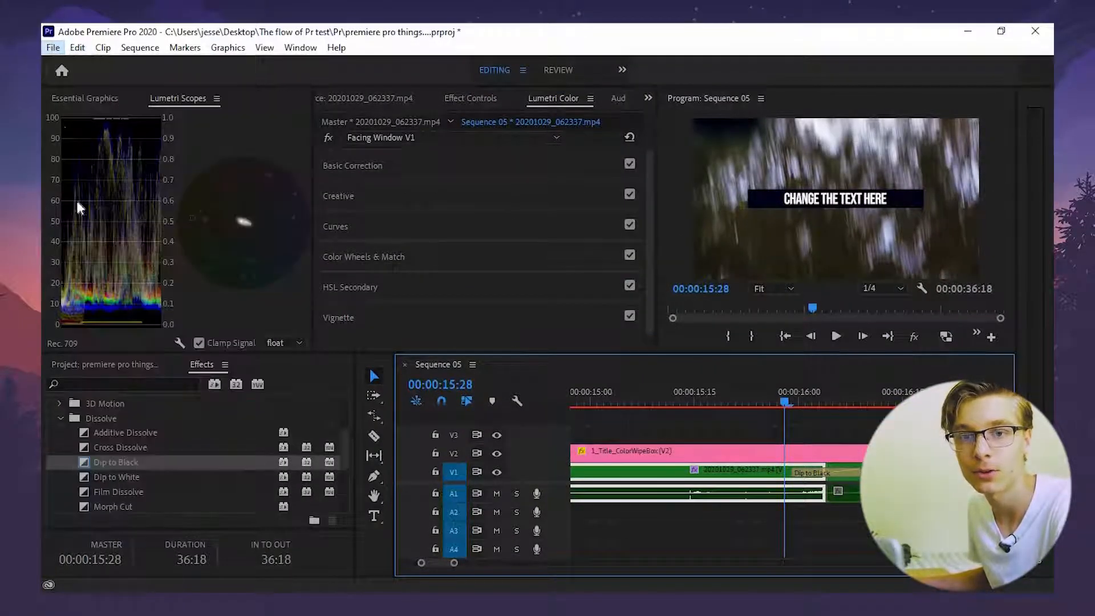
left_click(50, 47)
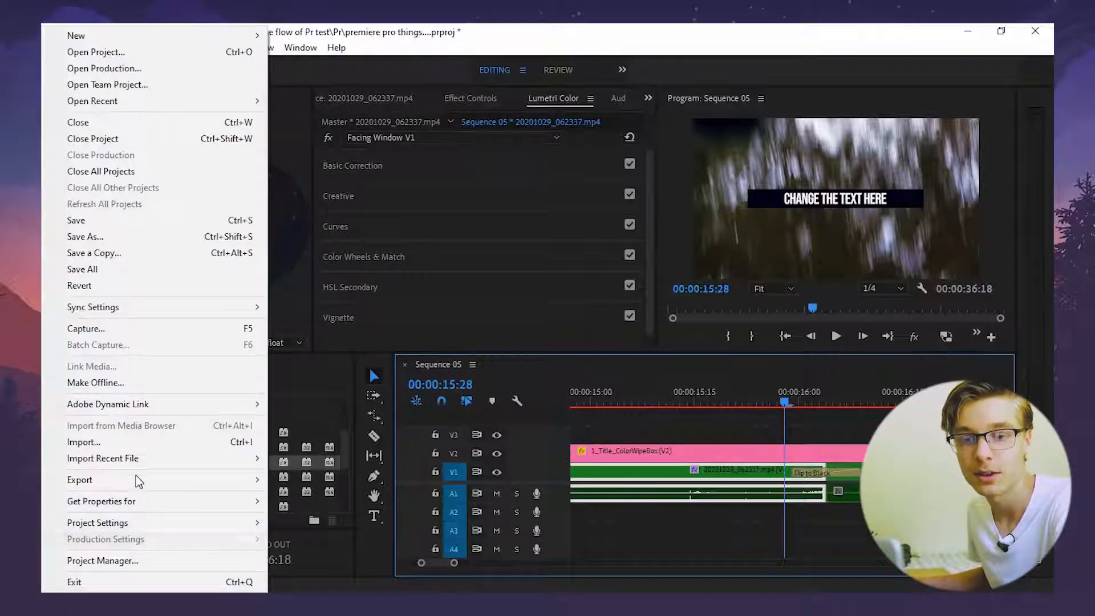
left_click(343, 27)
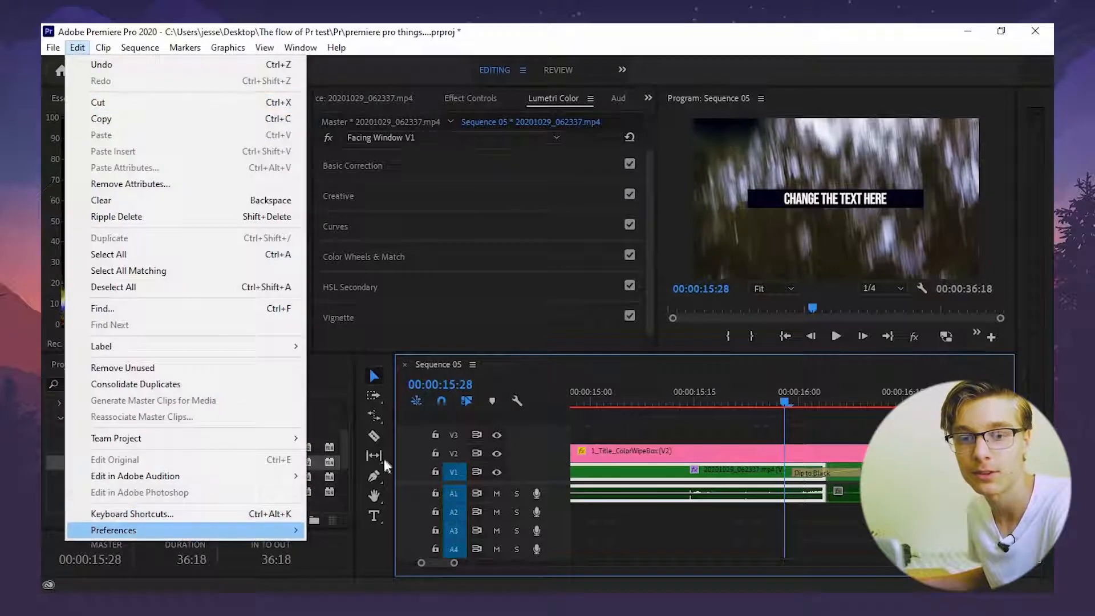
mouse_move(176, 532)
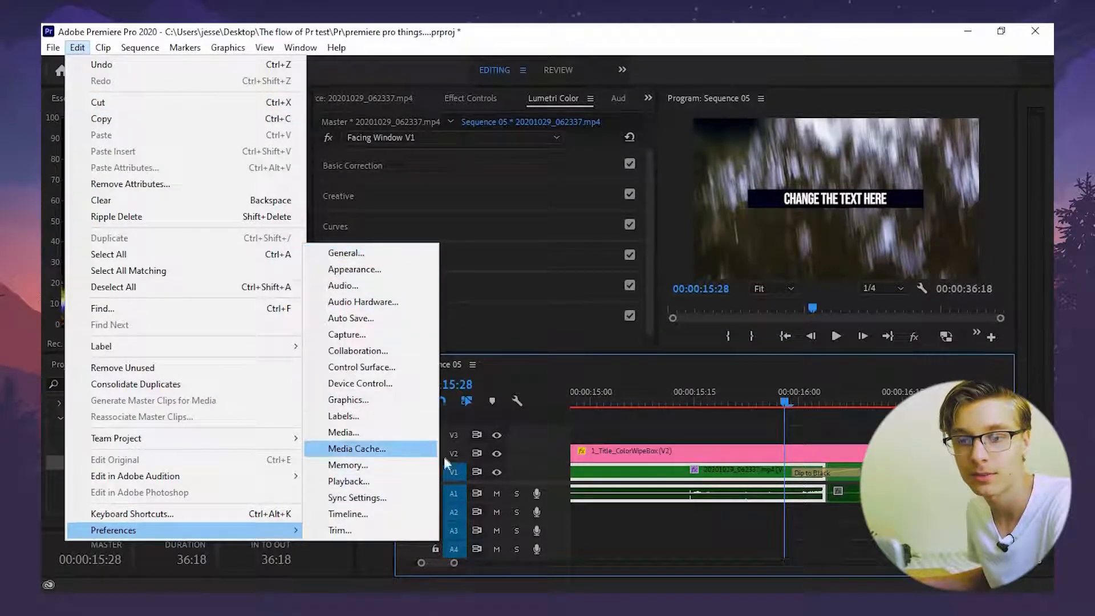
left_click(790, 402)
Step: Scrub through the Dip to Black transition between the first two clips and leave the playhead at 00:00:16:13
left_click_drag(802, 394, 786, 395)
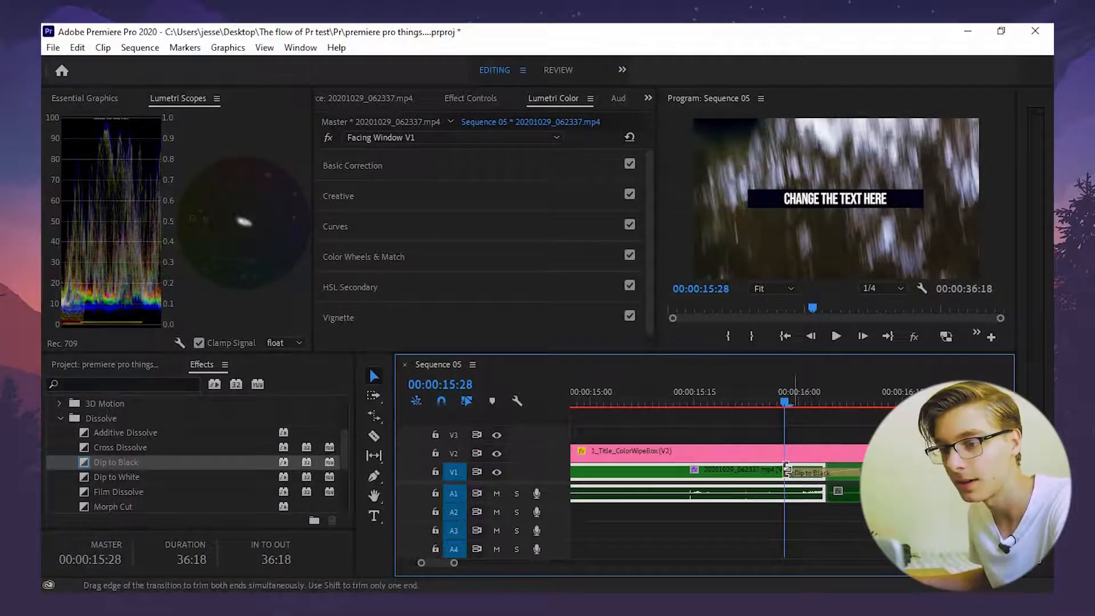
mouse_move(800, 470)
left_mouse_down()
mouse_move(723, 478)
mouse_move(858, 486)
mouse_move(814, 457)
left_mouse_up()
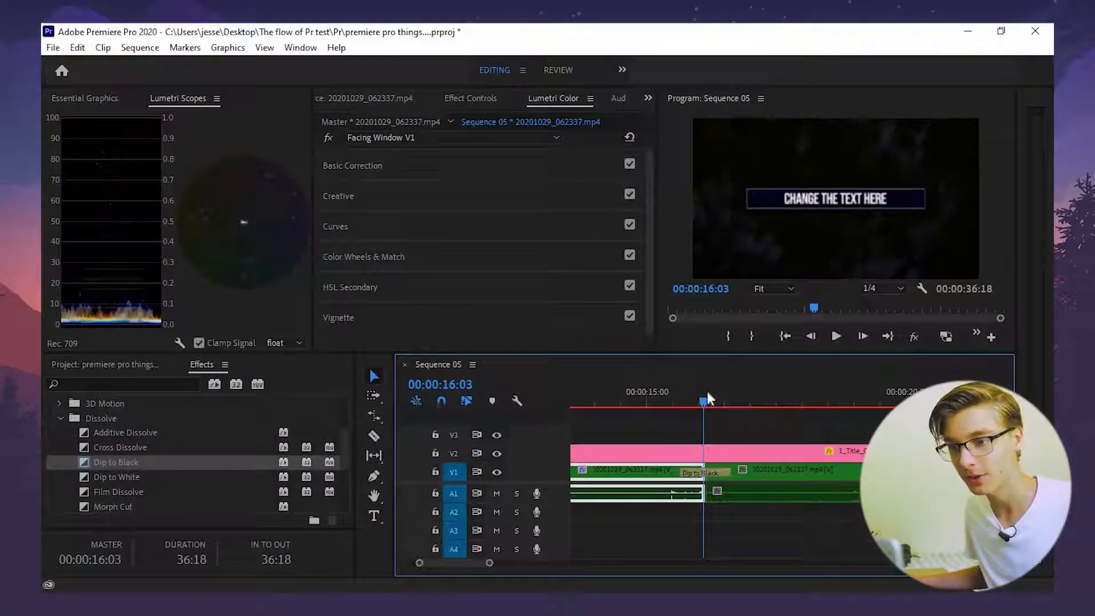
left_click(708, 390)
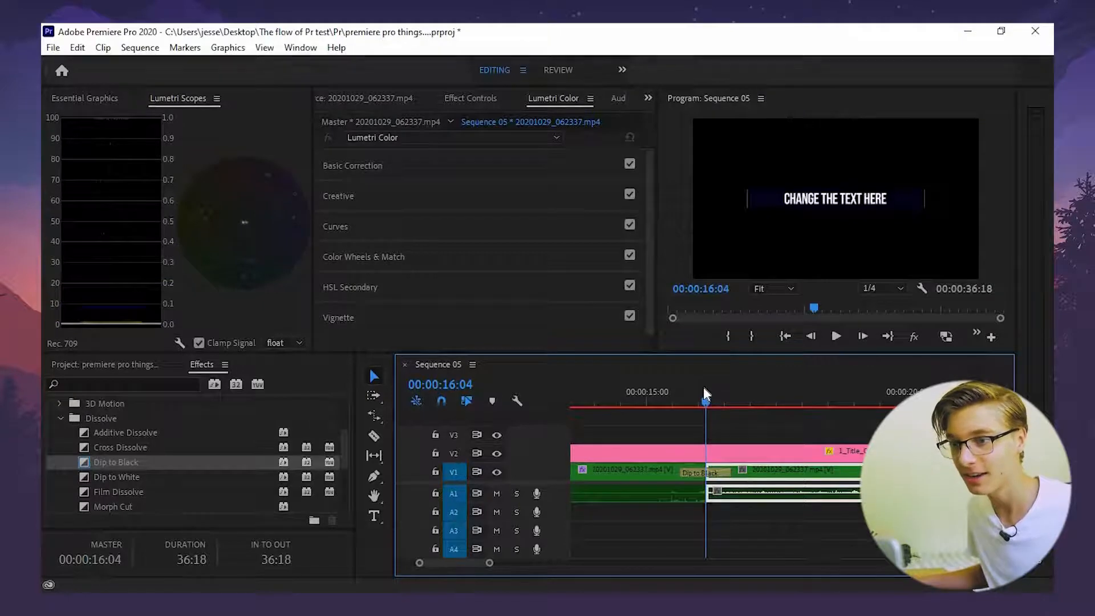
left_click_drag(704, 388, 723, 389)
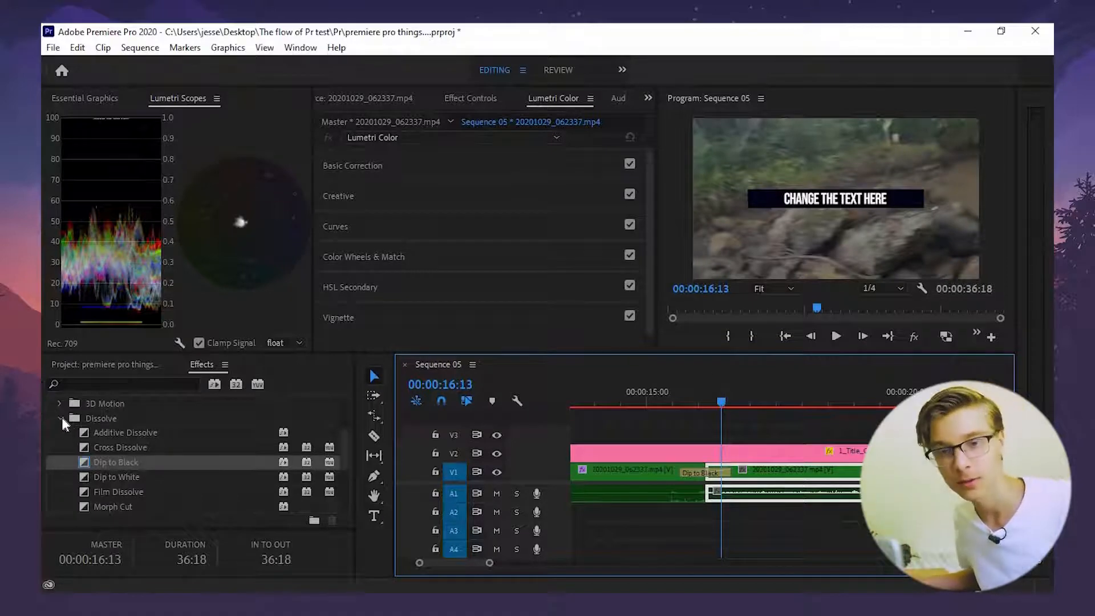
Step: Collapse the Dissolve folder and the Video Transitions folder in the effects list
left_click(60, 420)
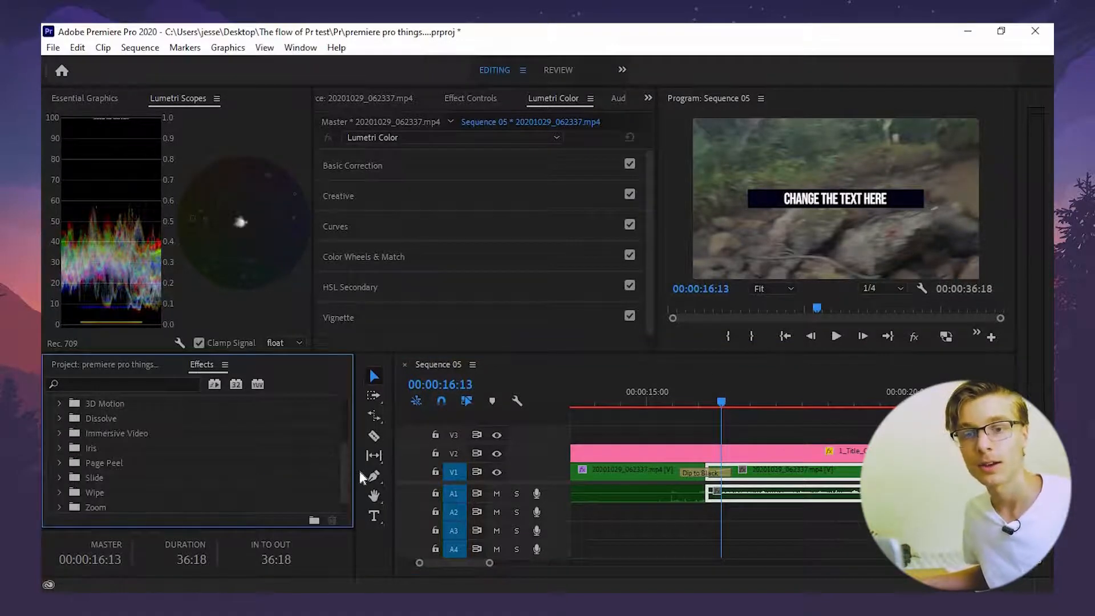
left_click_drag(348, 465, 348, 451)
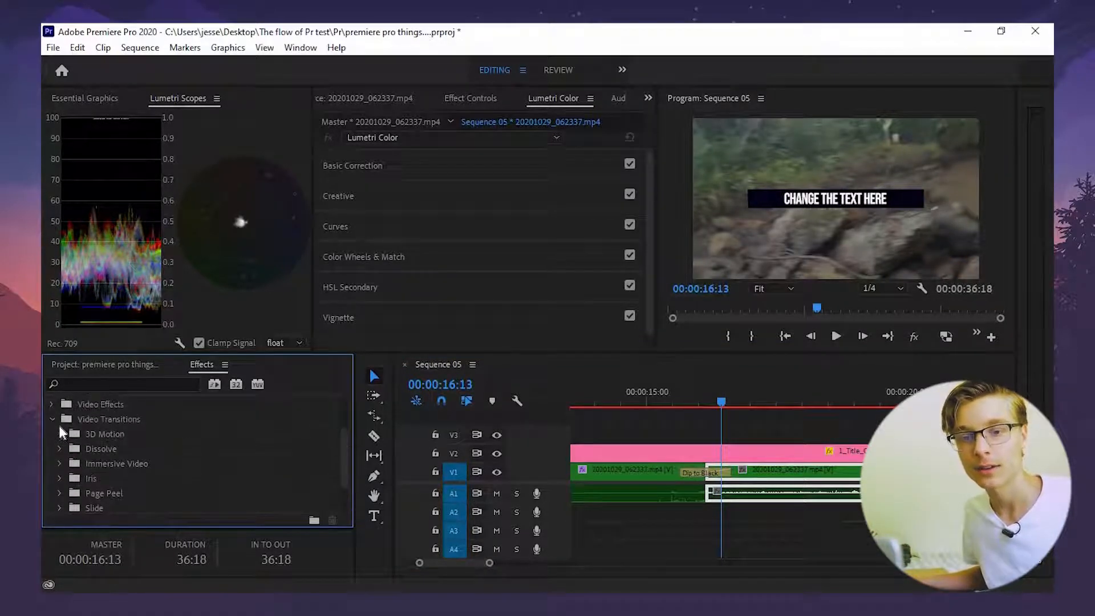
left_click(55, 420)
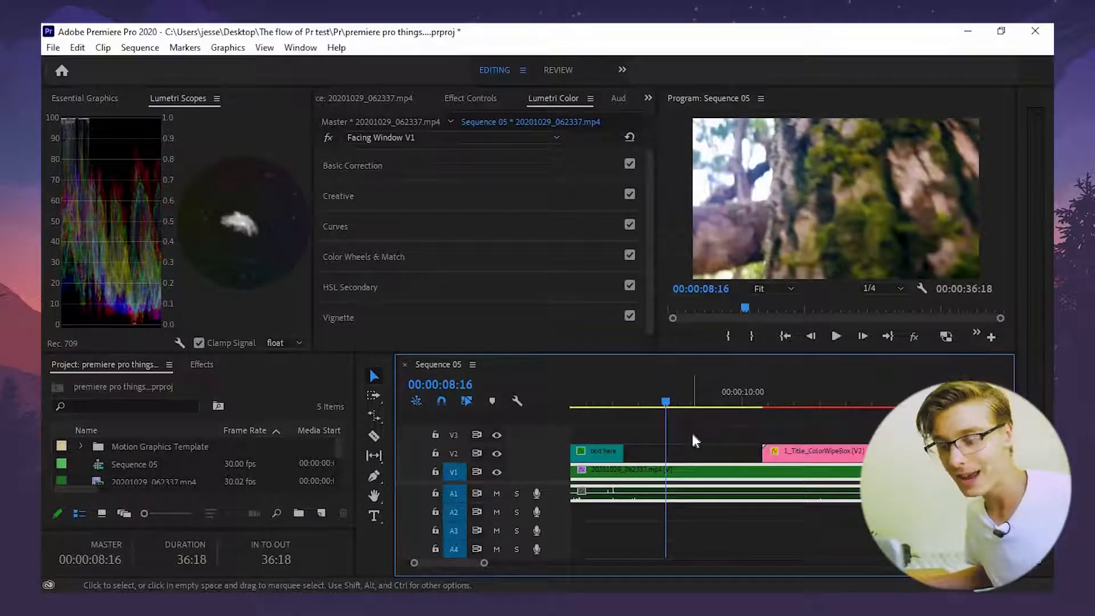
Step: Bring the whole sequence into view and scrub the playhead to 00:00:14:28
key("minus")
key("minus")
key("minus")
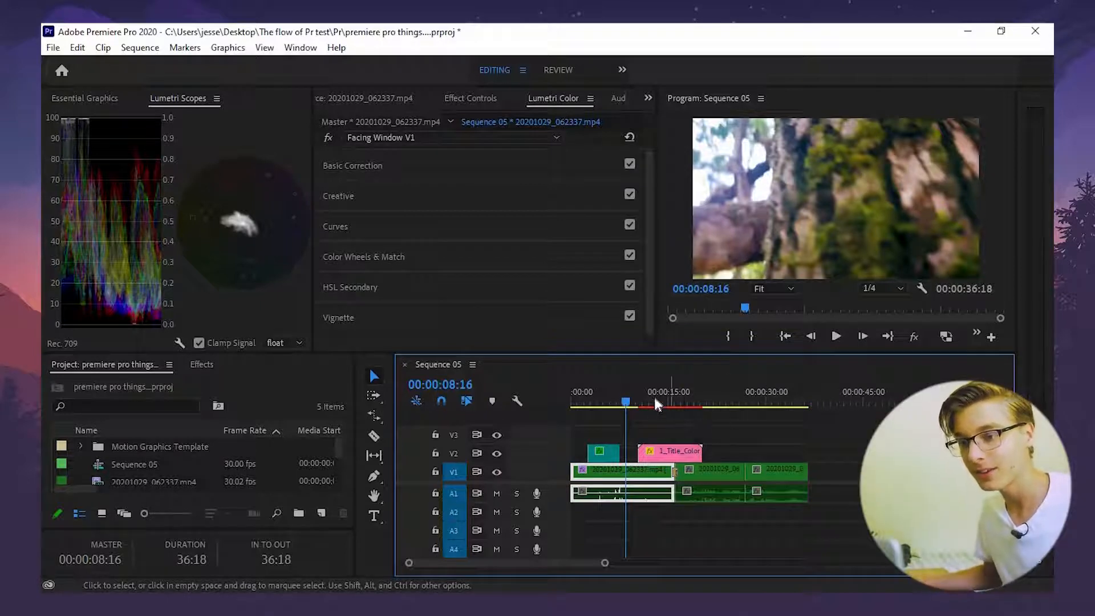
mouse_move(655, 397)
left_mouse_down()
mouse_move(758, 384)
mouse_move(640, 387)
mouse_move(671, 393)
left_mouse_up()
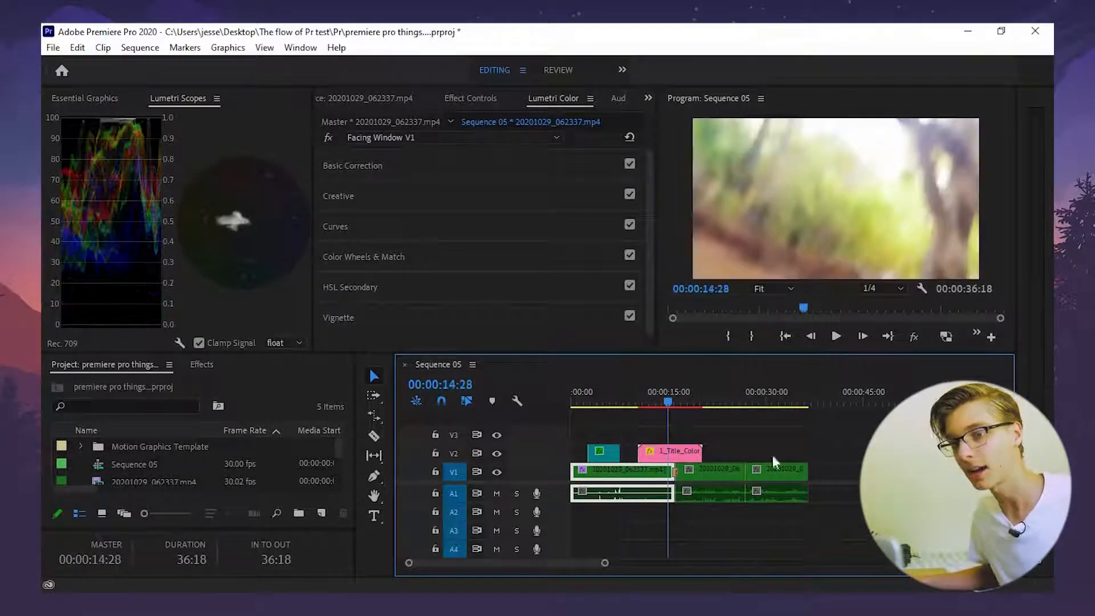
Step: Mark an In point at 00:00:00:00 and an Out point at 00:00:38:23, and clear both marks
left_click(572, 396)
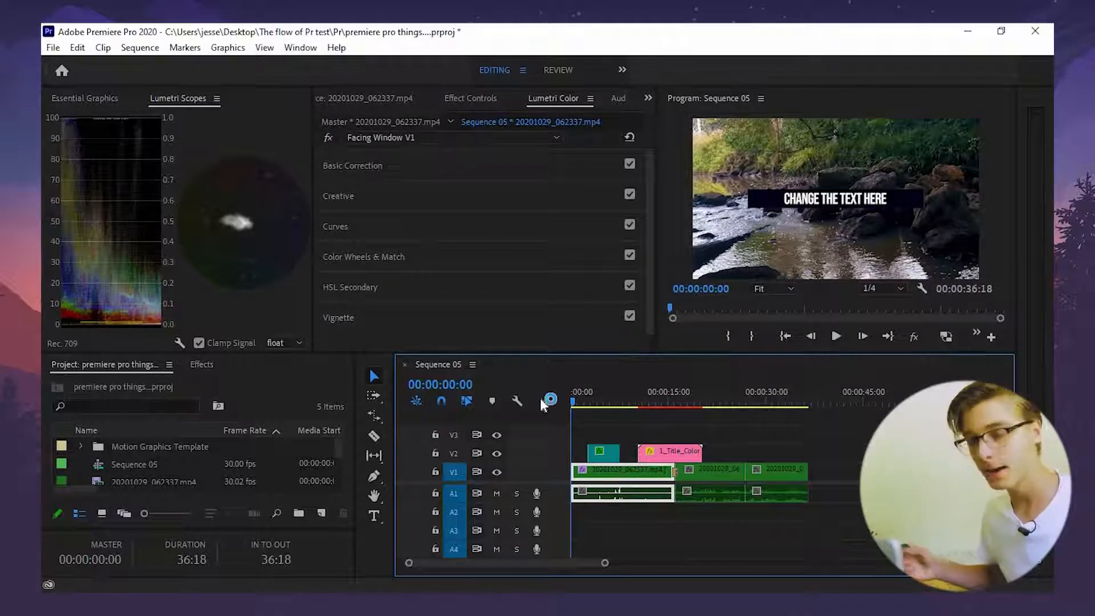
key("minus")
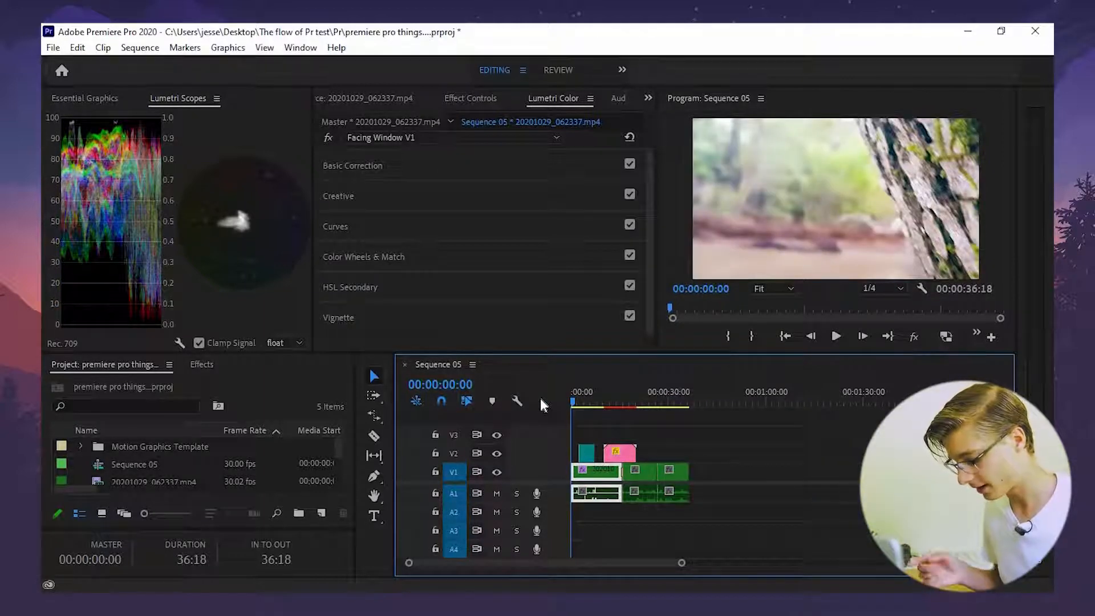
key("i")
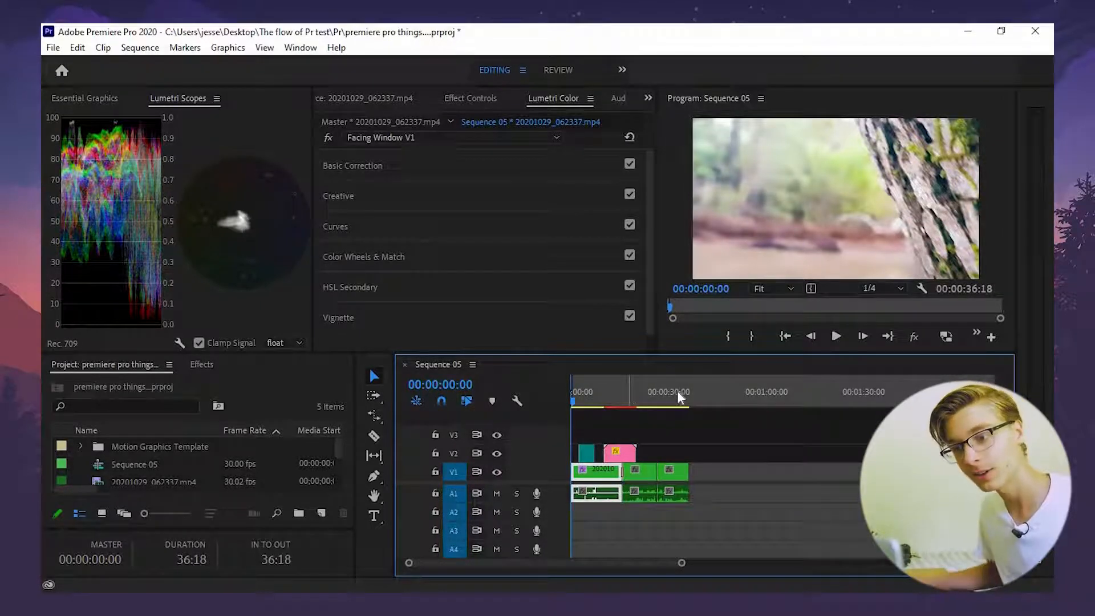
left_click(698, 392)
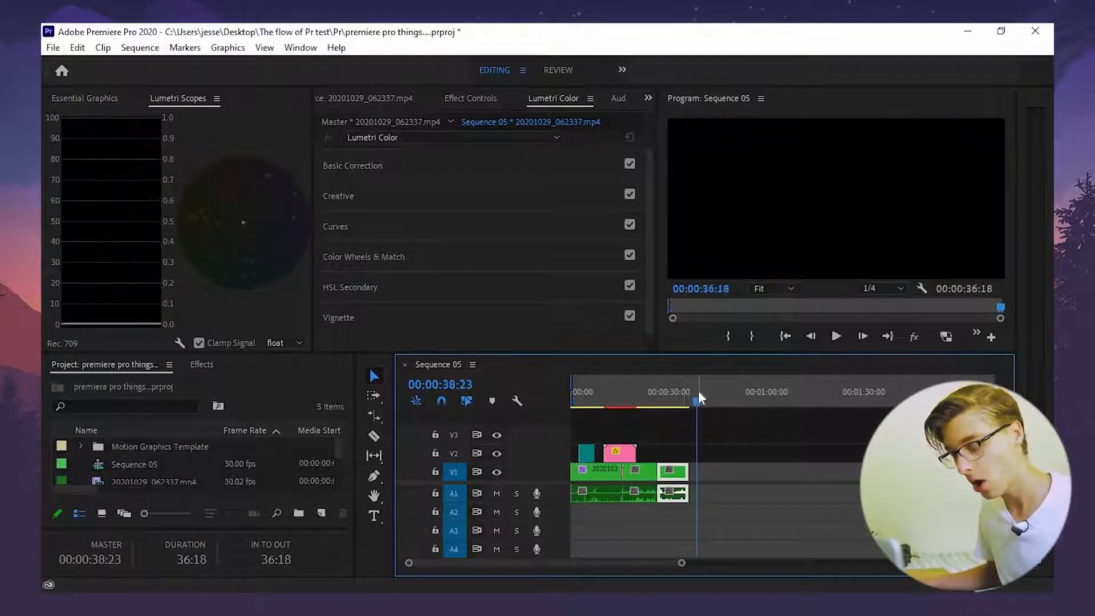
key("o")
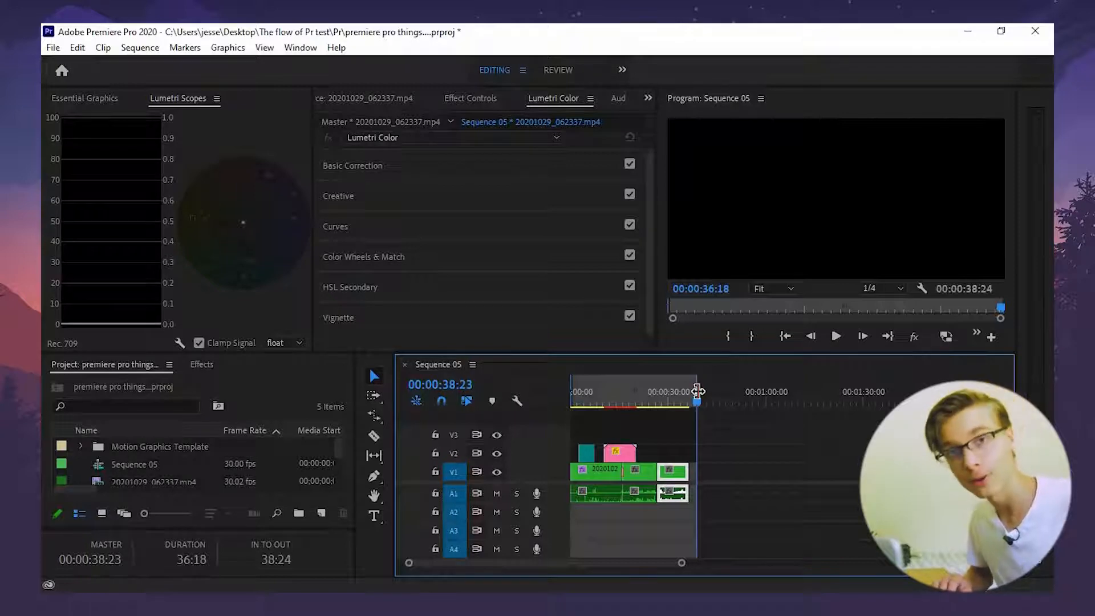
key("ctrl+shift+x")
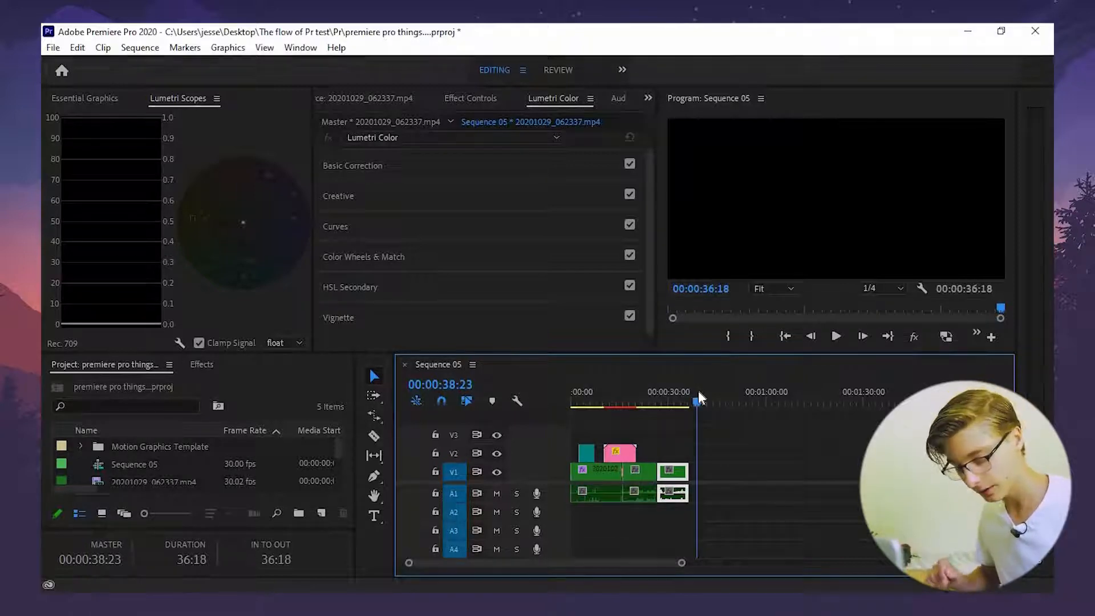
Step: Mark the sequence's In point at 00:00:00:00 and its Out point at 00:00:36:17, the end of the last clip
key("Home")
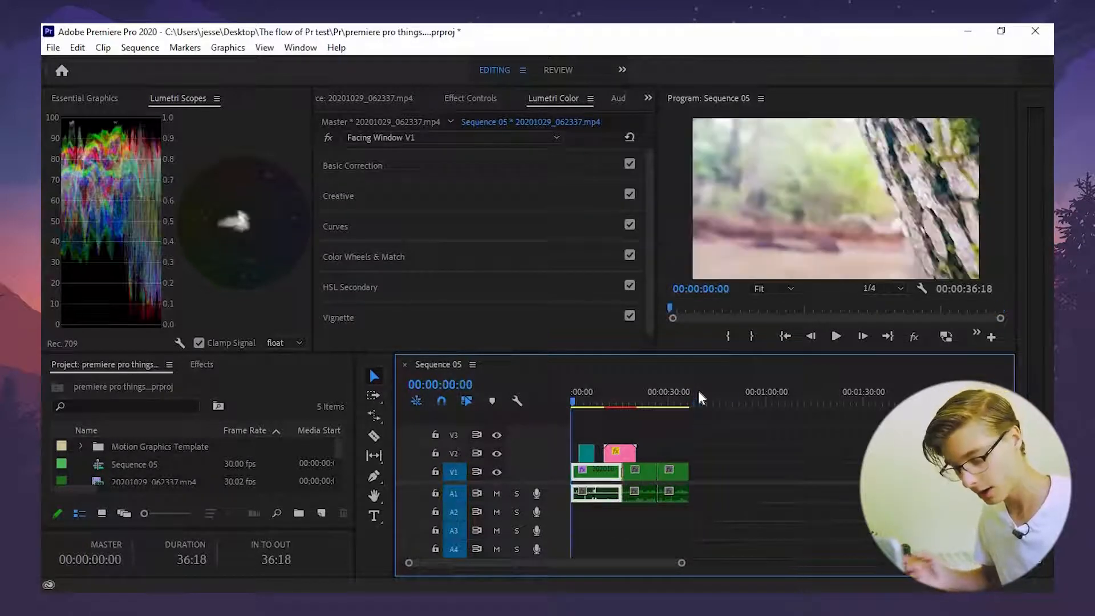
key("End")
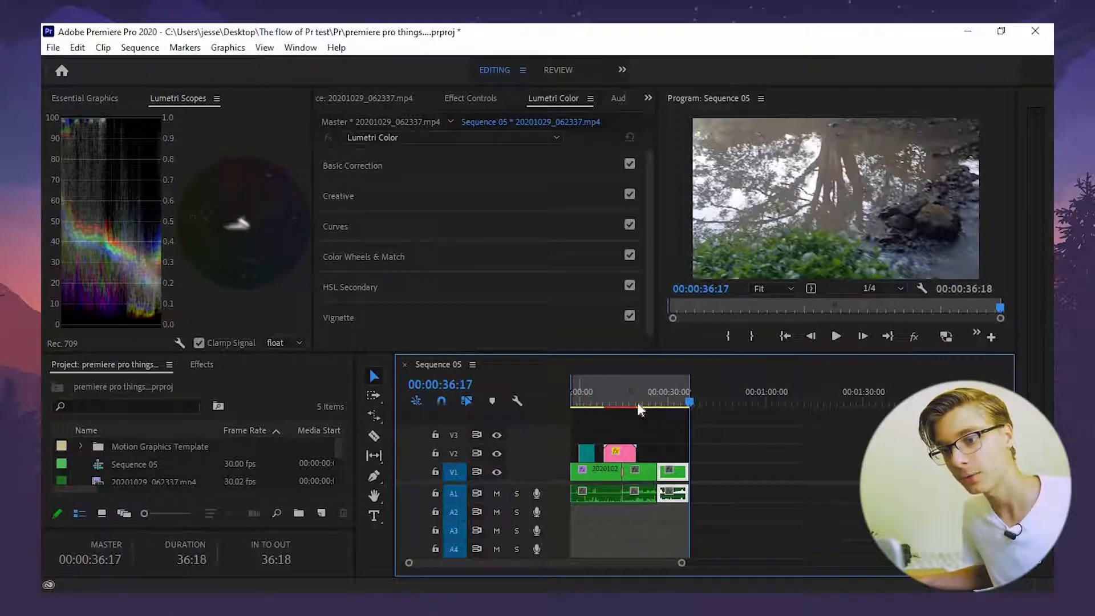
left_click_drag(690, 391, 637, 392)
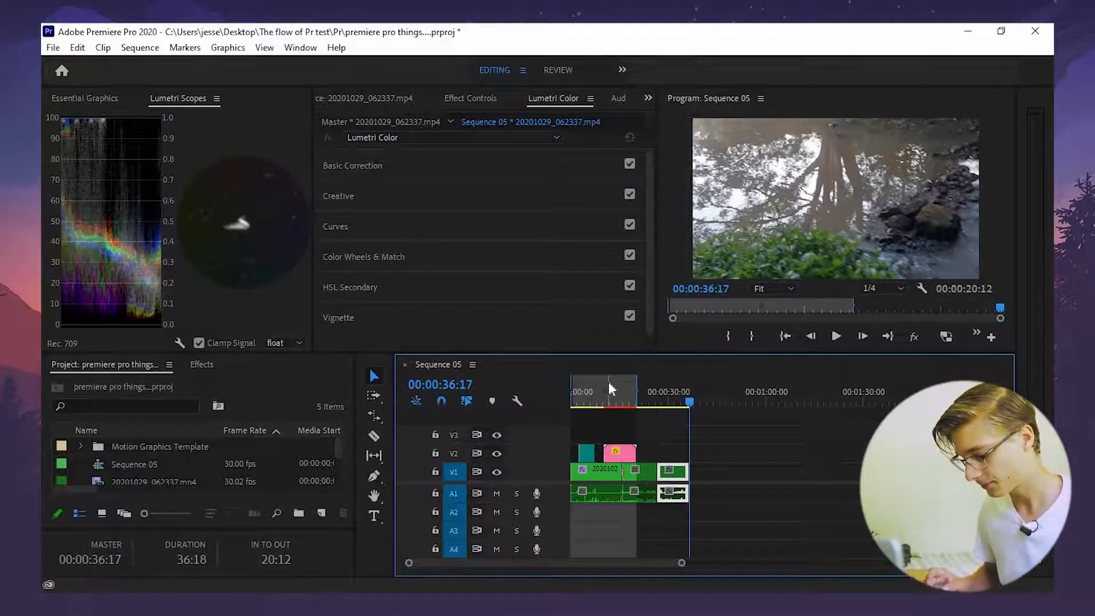
key("ctrl+shift+o")
key("o")
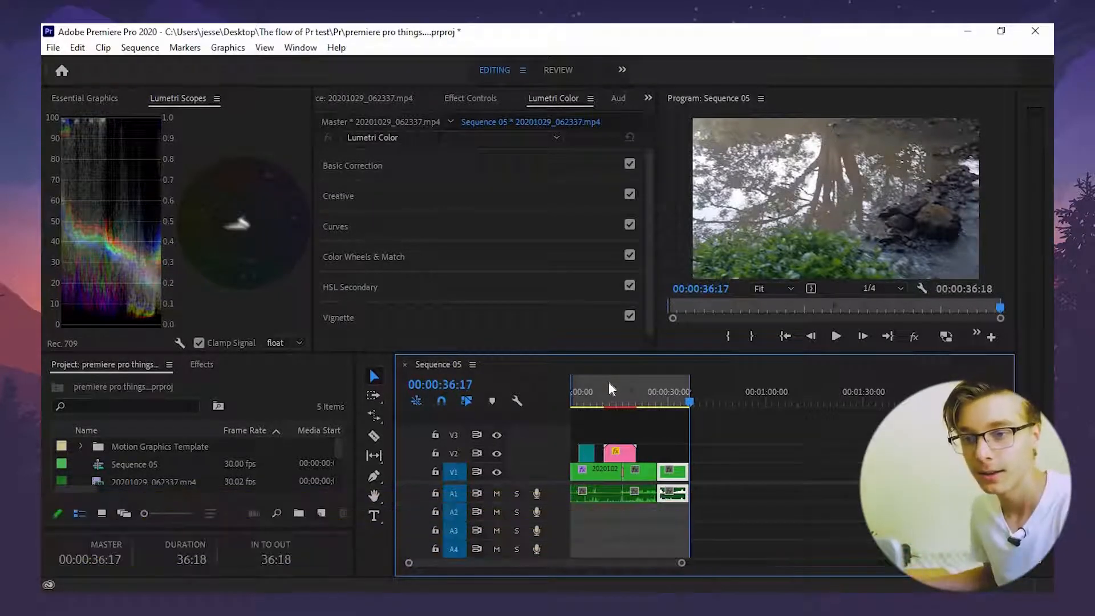
Step: Open the sequence's export settings, keep the H.264 format and choose the YouTube 1080p Full HD preset
key("ctrl+m")
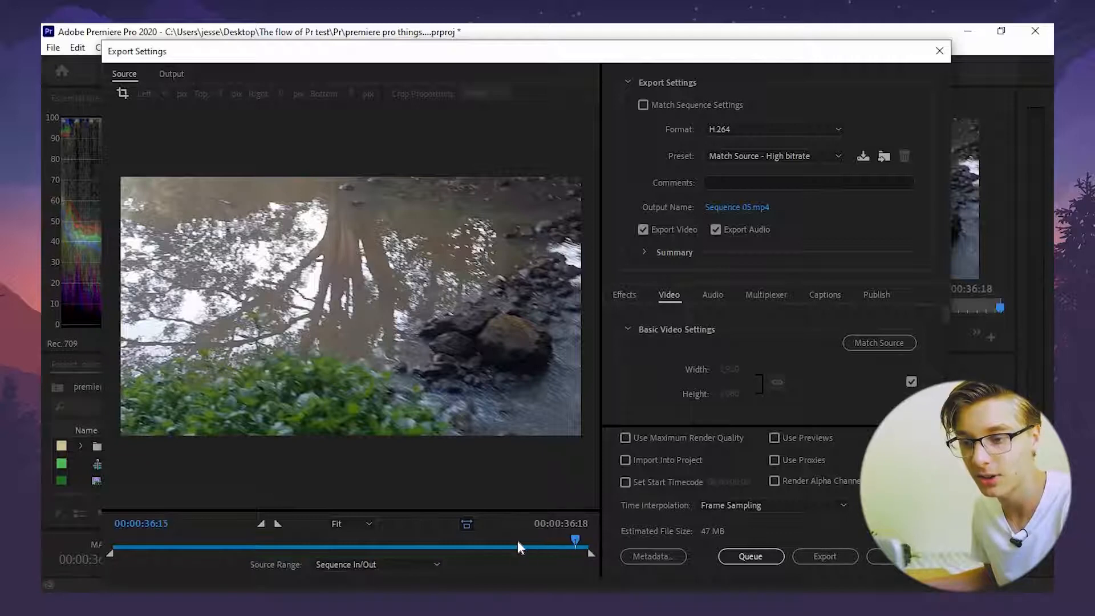
left_click_drag(518, 540, 451, 539)
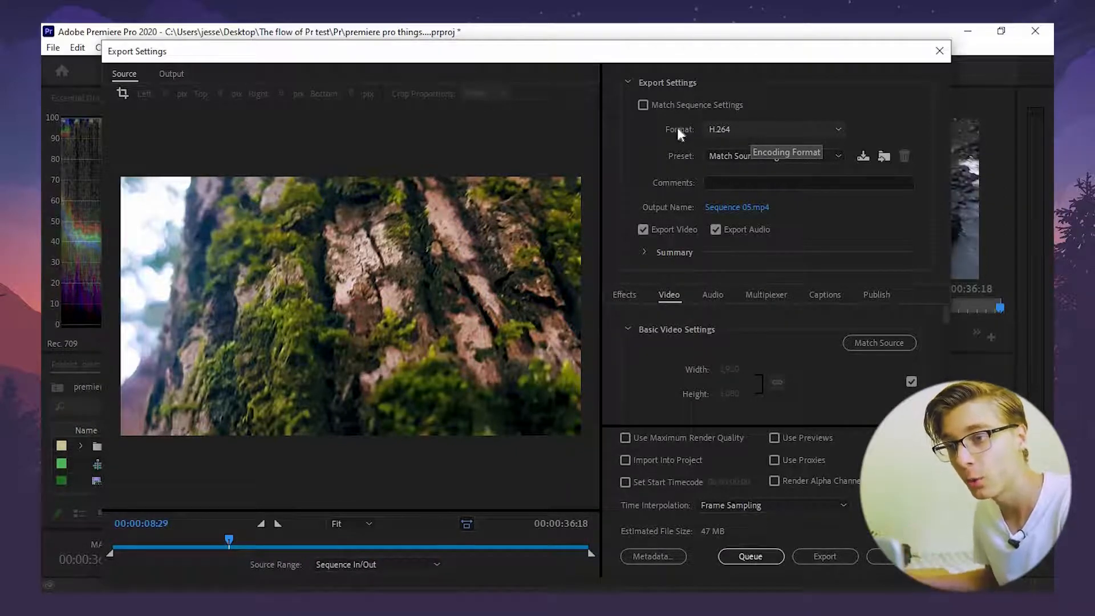
left_click(724, 129)
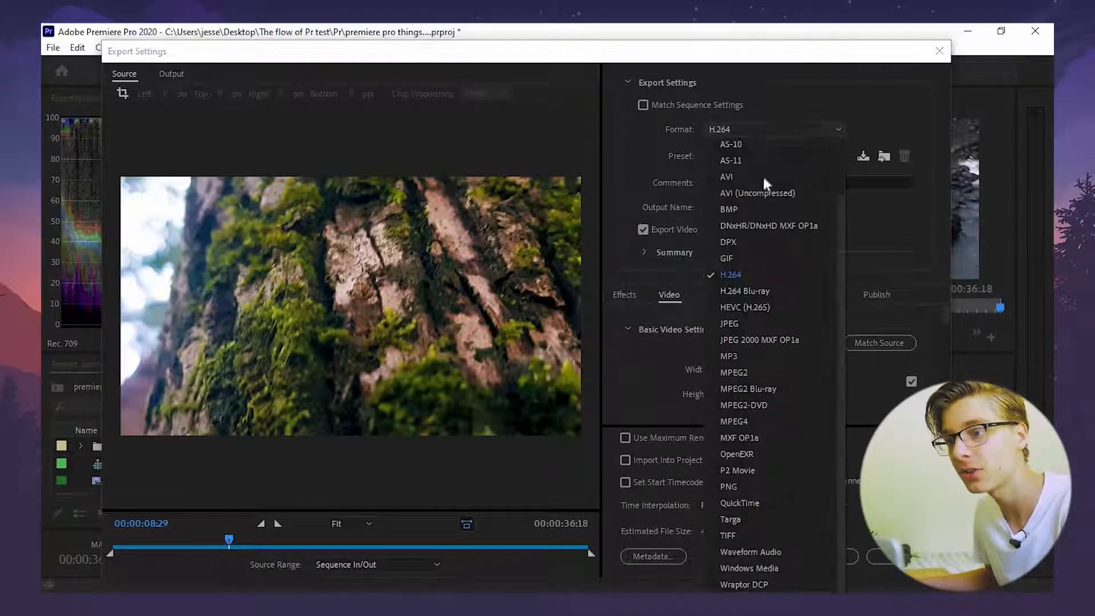
left_click(666, 114)
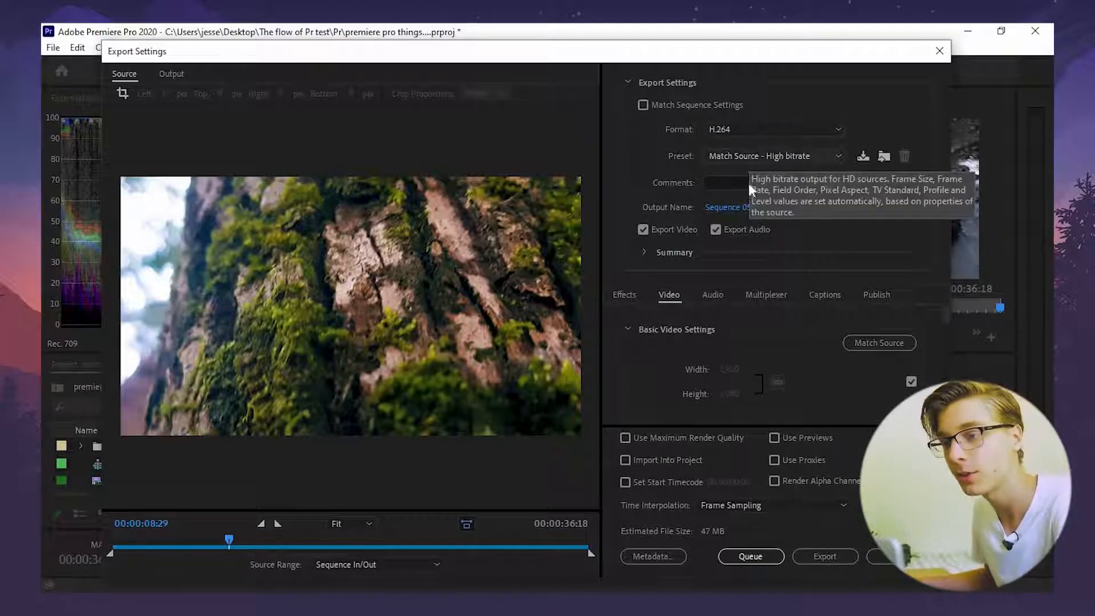
left_click(749, 156)
scroll(901, 580, "down", 5)
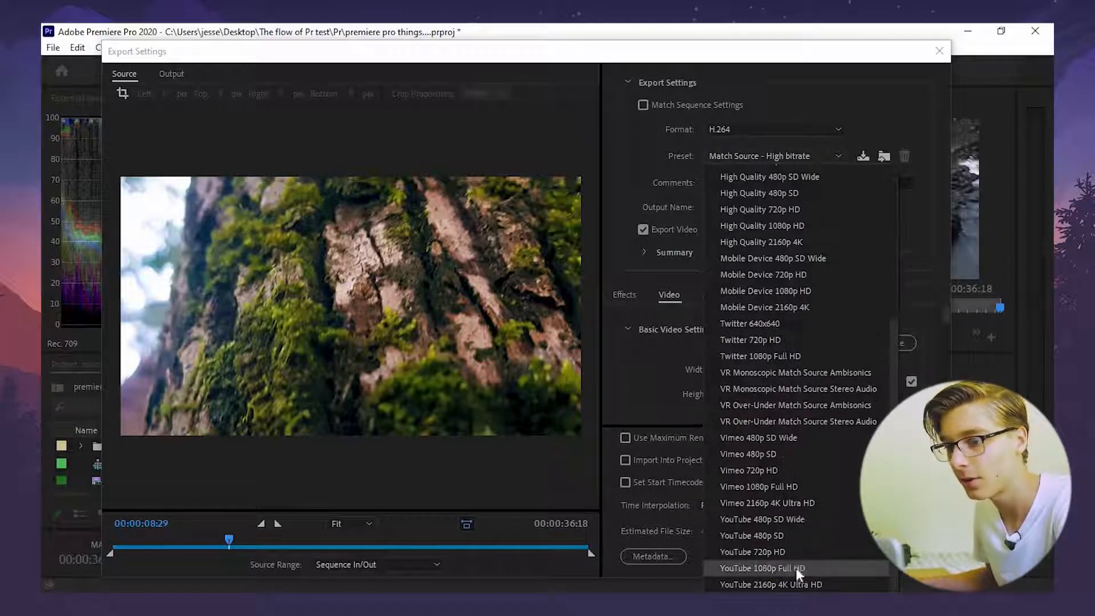
left_click(813, 567)
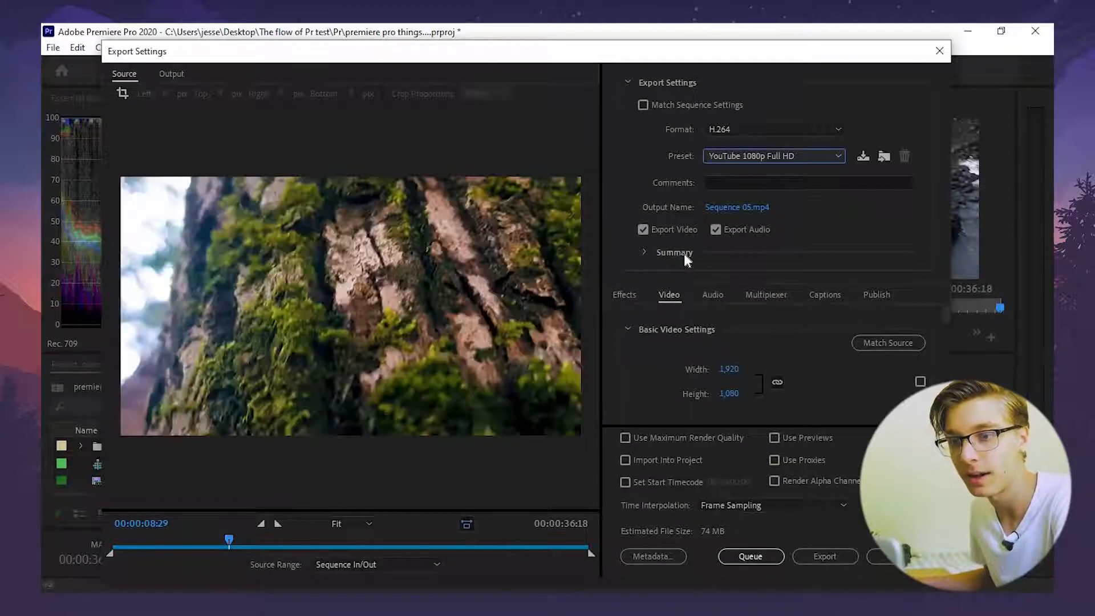
Step: Keep Sequence 05.mp4 in the folder The flow of Pr test as the output file and queue the export in Adobe Media Encoder
left_click(744, 207)
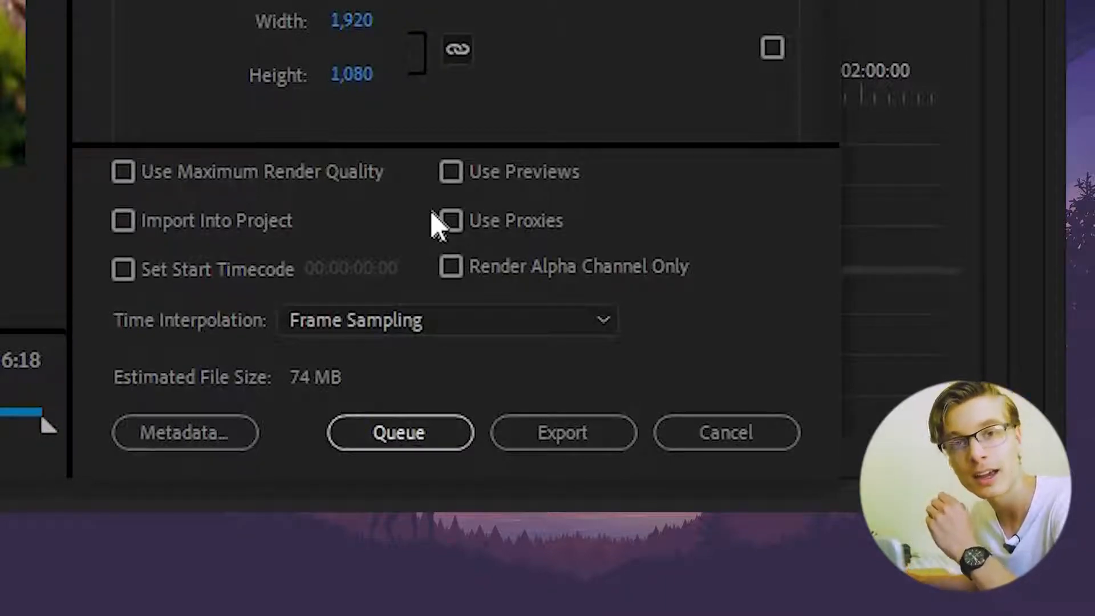
left_click(413, 437)
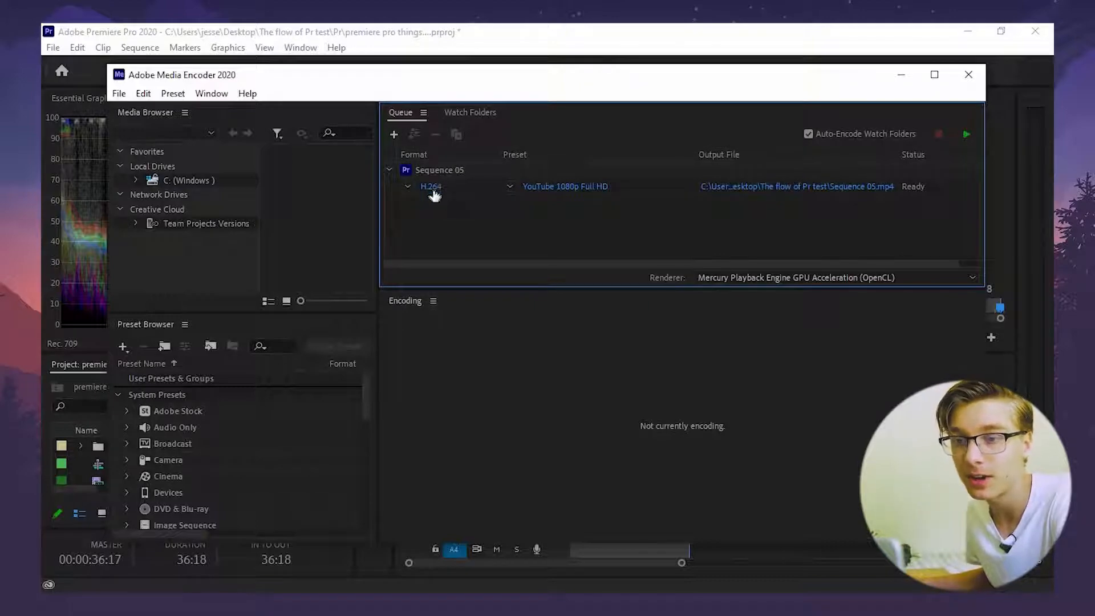
Step: Check the output file destination of the queued Sequence 05 export in Adobe Media Encoder
mouse_move(556, 194)
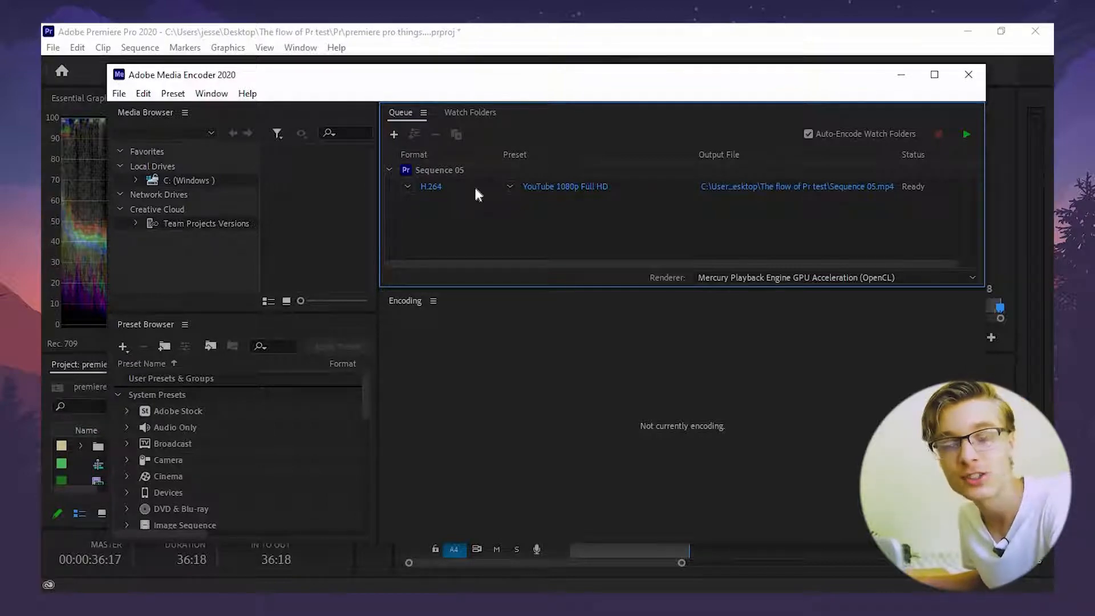
left_click(771, 188)
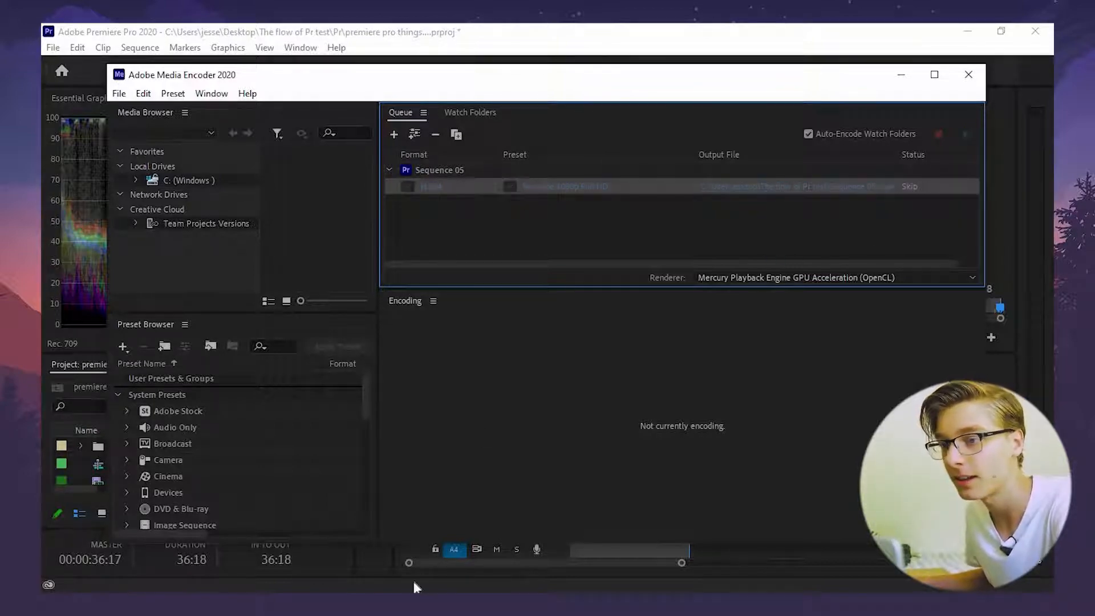
left_click(552, 437)
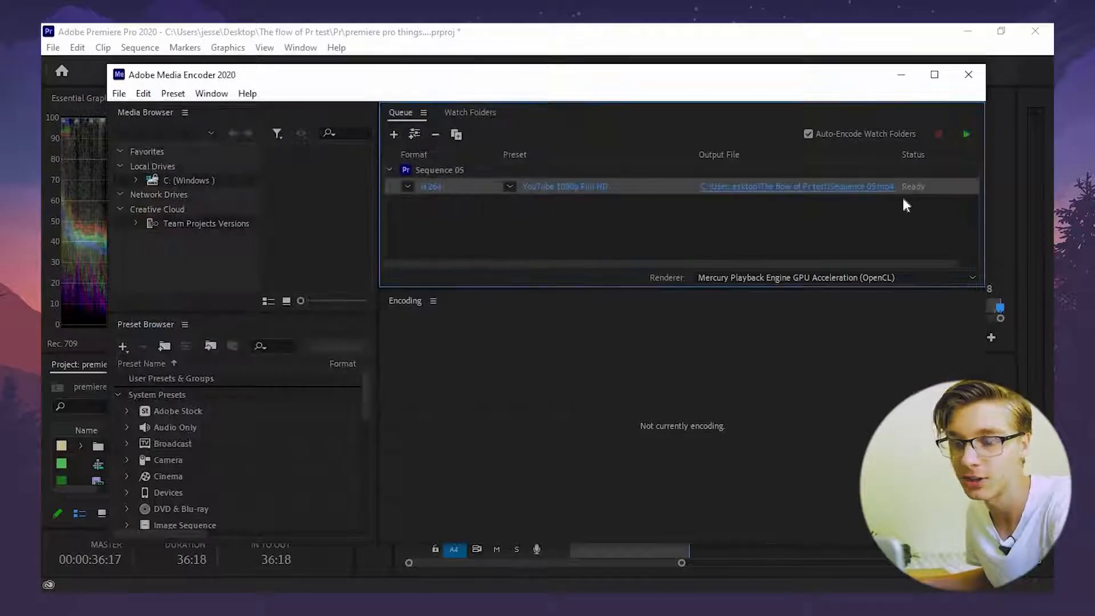
left_click(899, 200)
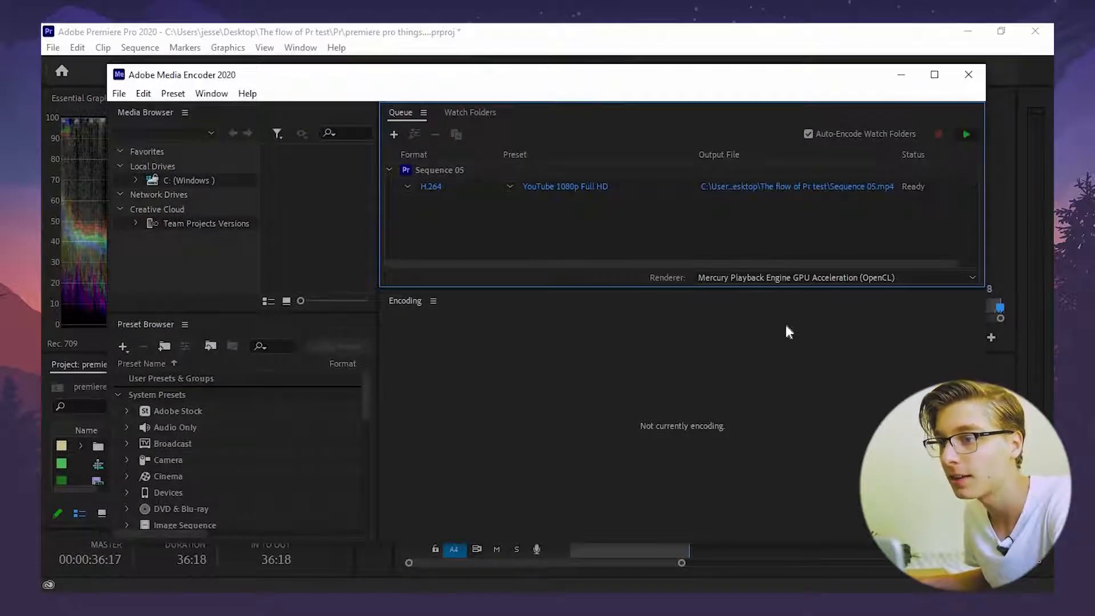